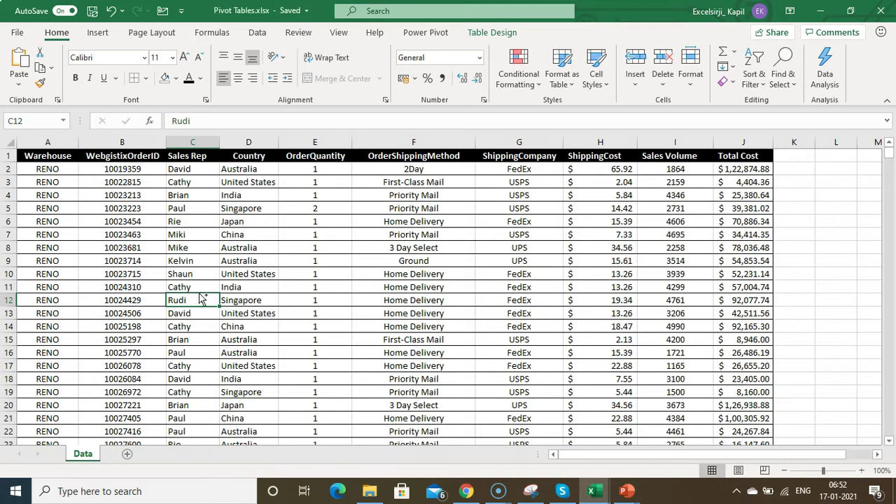
Examine the extent of the sales data and its columns from Warehouse through Total Cost.
{"action": "key", "text": "ctrl+Down"}
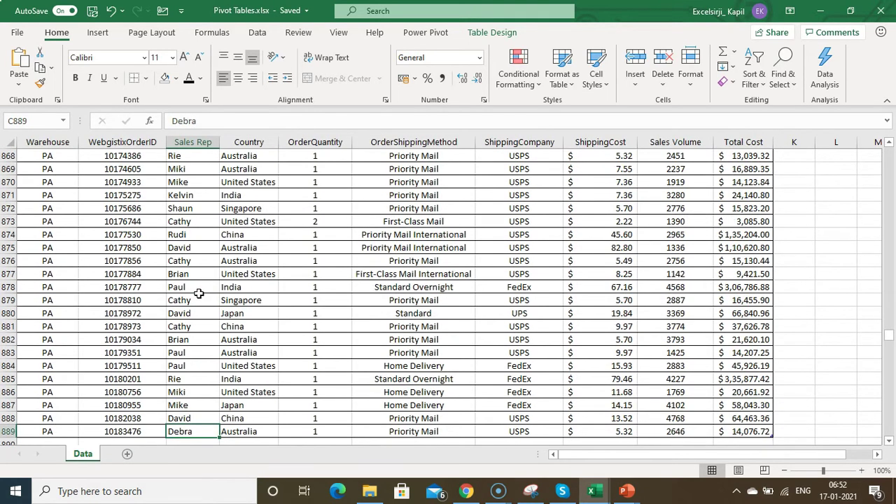
{"action": "key", "text": "ctrl+Up"}
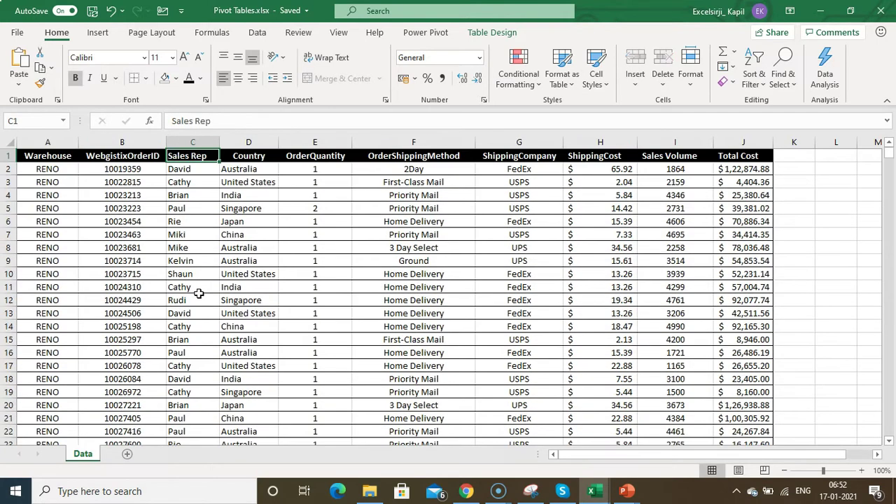
{"action": "key", "text": "Down"}
{"action": "key", "text": "Down"}
{"action": "key", "text": "Down"}
{"action": "key", "text": "Down"}
{"action": "key", "text": "Down"}
{"action": "key", "text": "Down"}
{"action": "key", "text": "Down"}
{"action": "key", "text": "Right"}
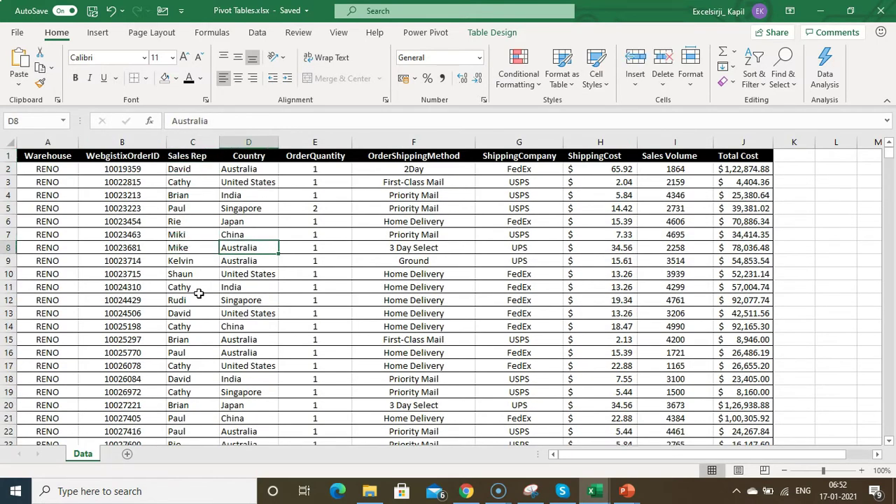
{"action": "key", "text": "Right"}
{"action": "key", "text": "Right"}
{"action": "key", "text": "Right"}
{"action": "key", "text": "Right"}
{"action": "key", "text": "Left"}
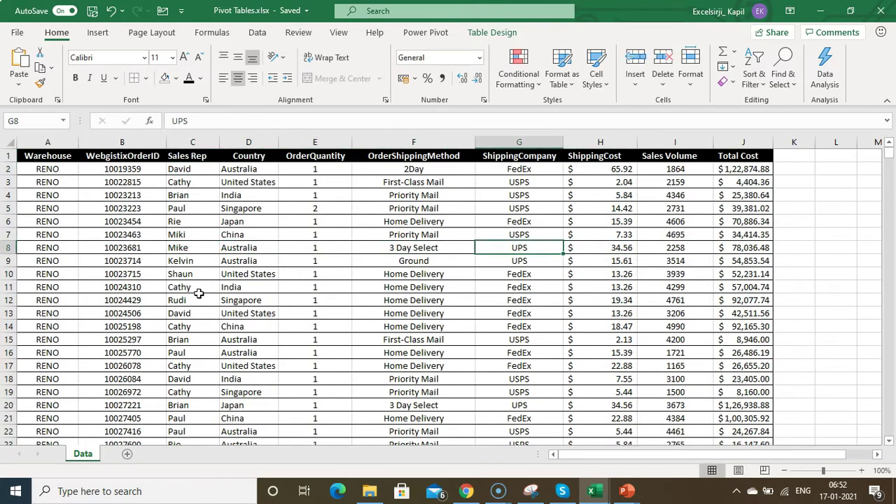
{"action": "key", "text": "Right"}
{"action": "key", "text": "Right"}
{"action": "key", "text": "Right"}
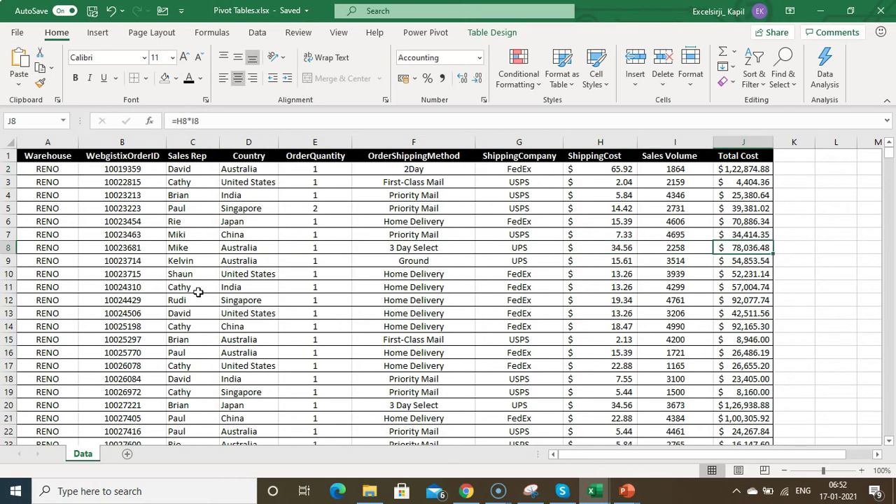
{"action": "key", "text": "Home"}
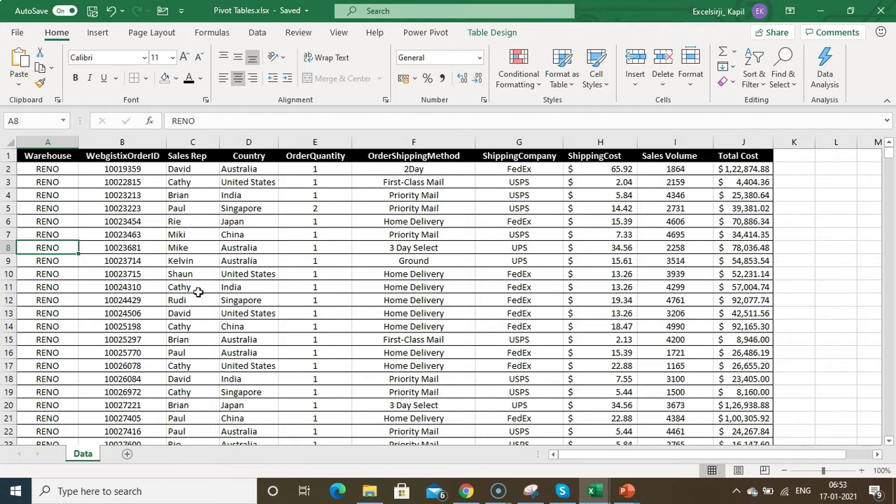
Insert a blank column before OrderShippingMethod and delete it again.
{"action": "left_click", "coordinate": [486, 187]}
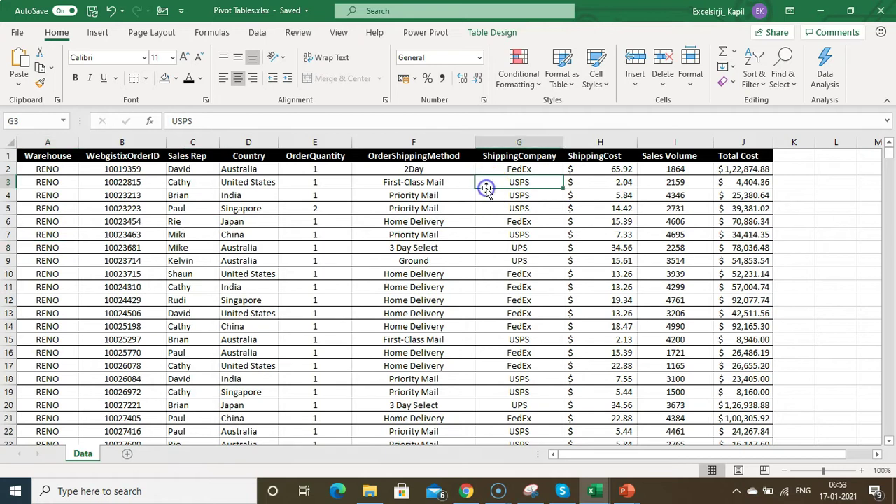
{"action": "left_click", "coordinate": [432, 142]}
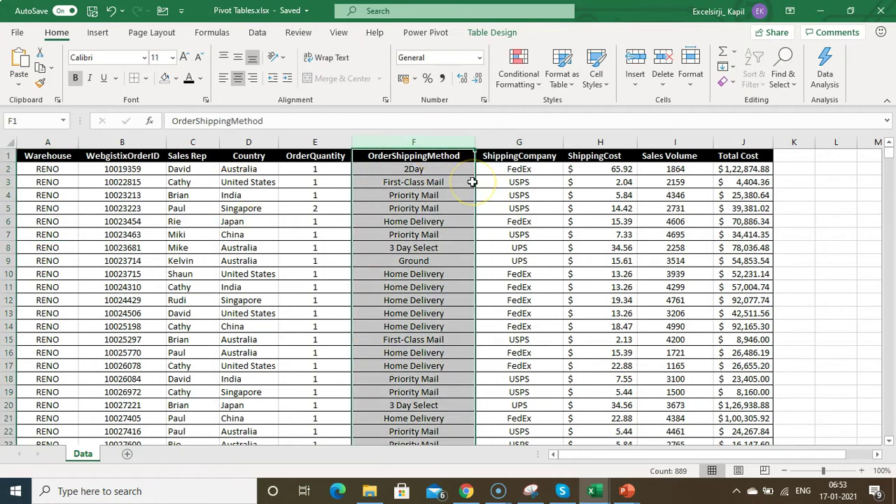
{"action": "key", "text": "ctrl+shift+plus"}
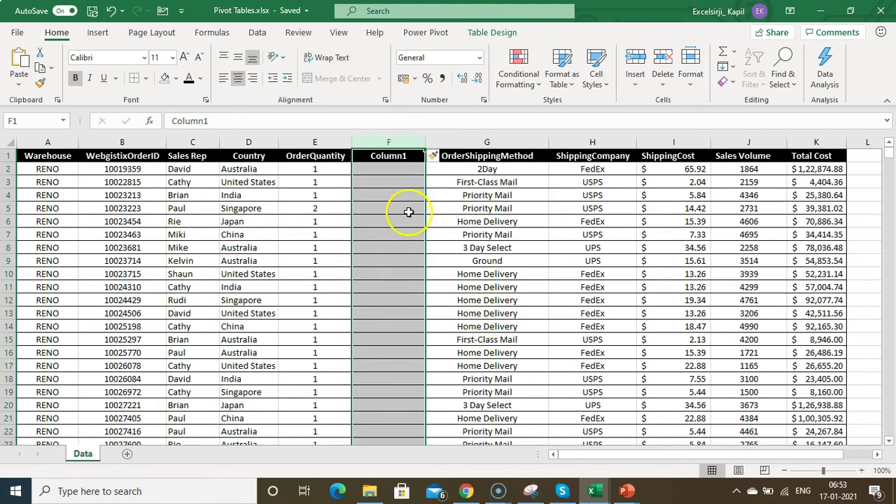
{"action": "key", "text": "ctrl+minus"}
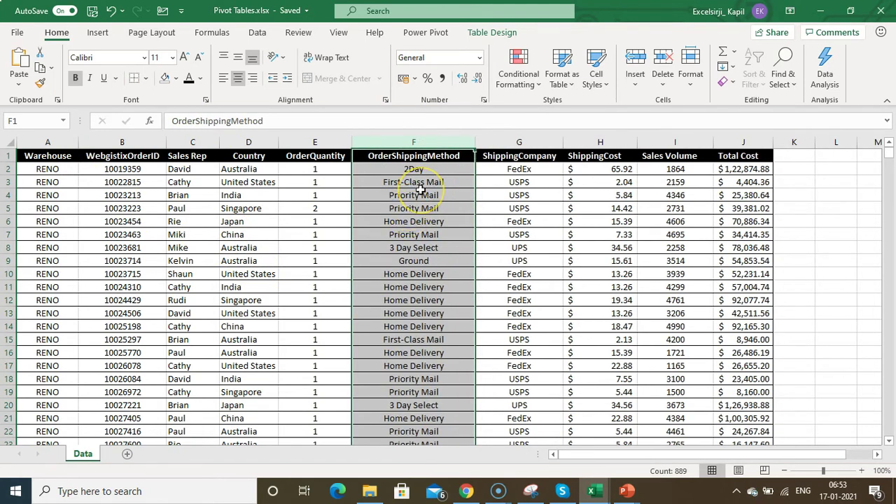
{"action": "key", "text": "ctrl+c"}
{"action": "key", "text": "Escape"}
{"action": "left_click_drag", "start_coordinate": [419, 194], "coordinate": [412, 260]}
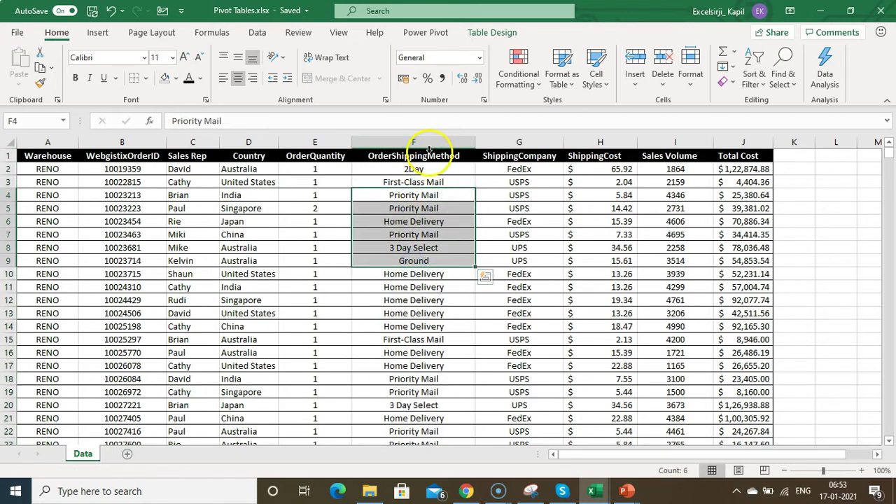
Undo the data's table conversion and replace the OrderShippingMethod header in F1 with Order Method.
{"action": "left_click", "coordinate": [430, 155]}
{"action": "key", "text": "ctrl+z"}
{"action": "key", "text": "Delete"}
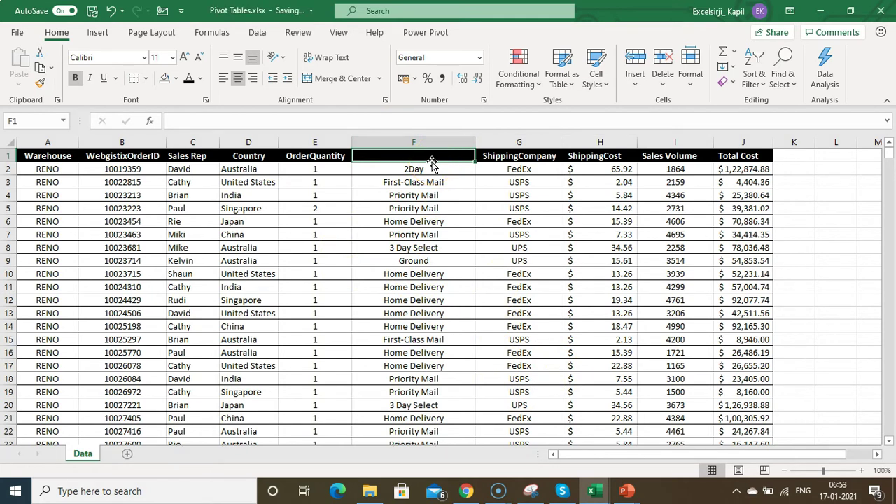
{"action": "type", "text": "Order Method"}
{"action": "key", "text": "Return"}
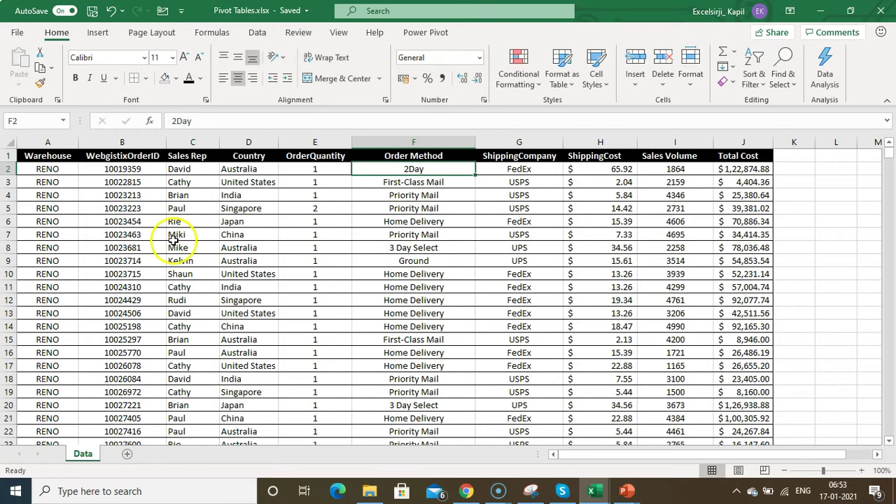
Insert a blank row above row 7 of the data and delete it again.
{"action": "left_click", "coordinate": [9, 234]}
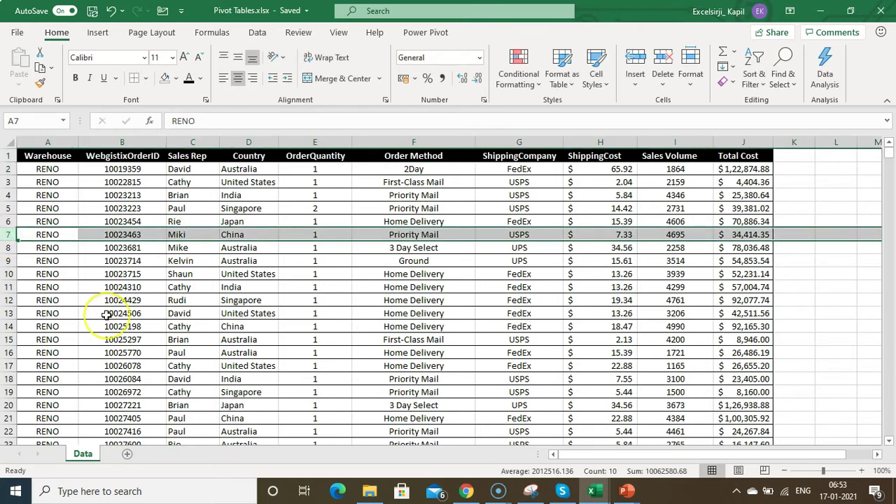
{"action": "key", "text": "ctrl+shift+plus"}
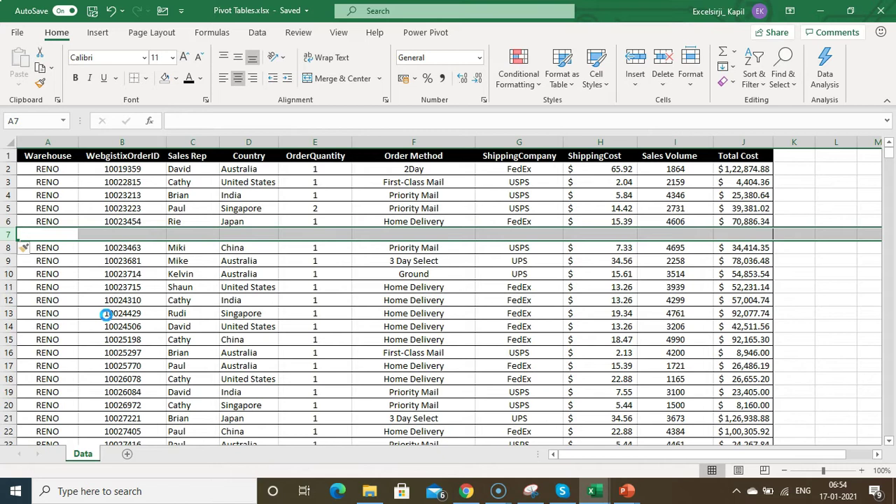
{"action": "key", "text": "ctrl+minus"}
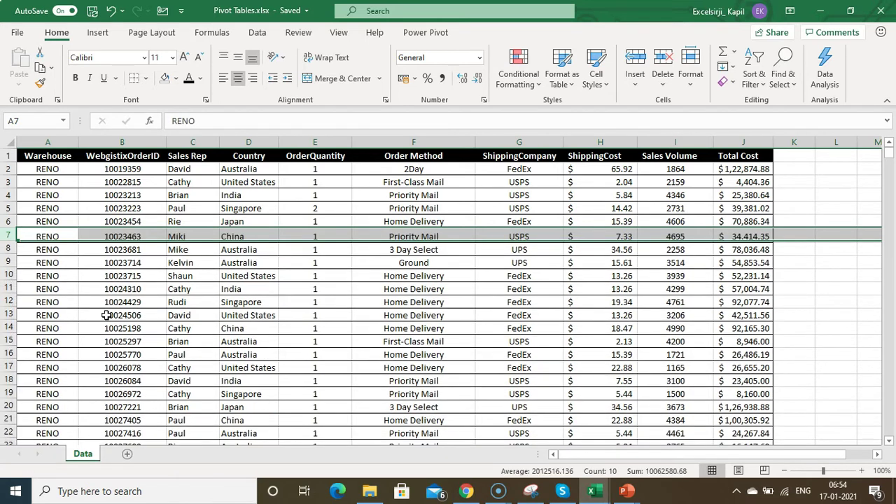
{"action": "key", "text": "Up"}
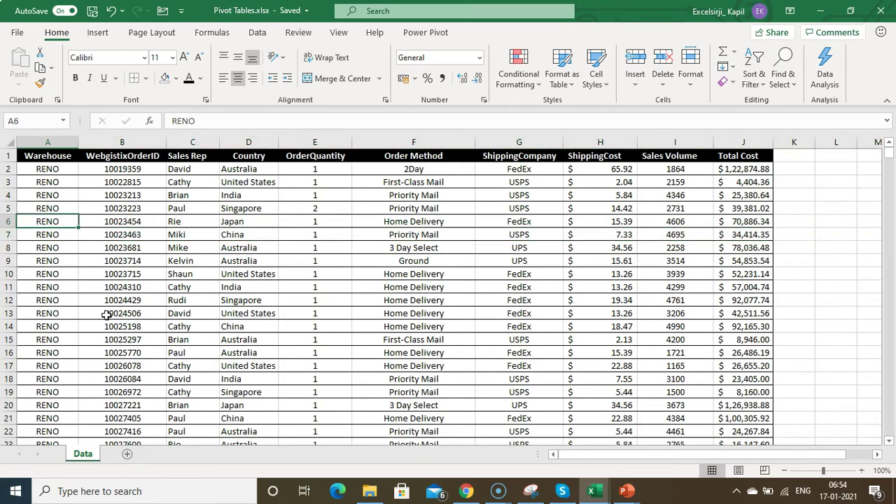
Examine the source range proposed for a new PivotTable, leaving without creating one.
{"action": "left_click", "coordinate": [91, 34]}
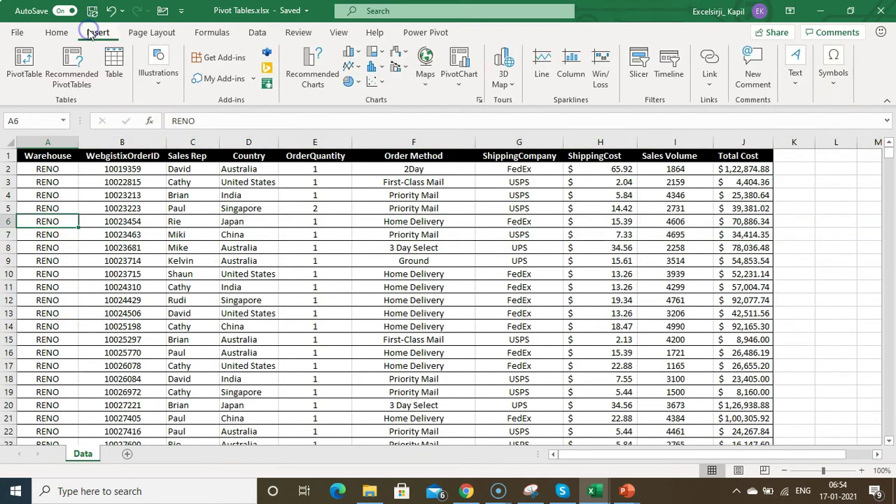
{"action": "left_click", "coordinate": [29, 70]}
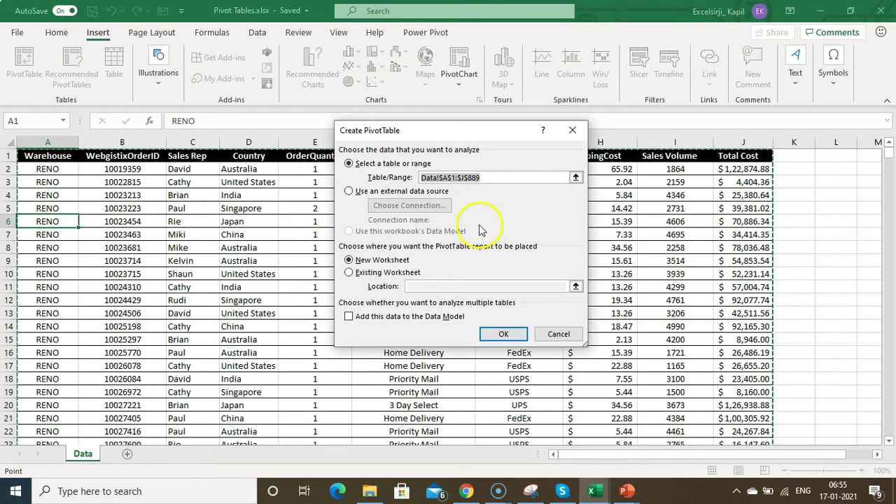
{"action": "left_click", "coordinate": [483, 180]}
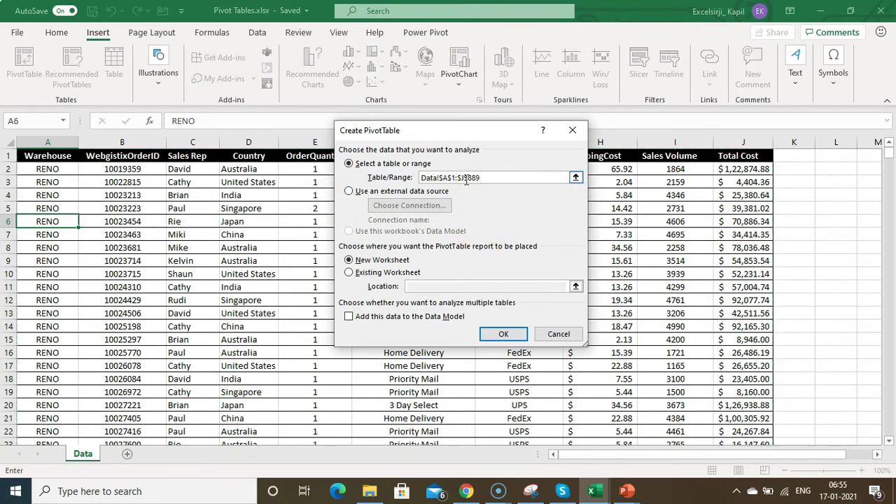
{"action": "left_click", "coordinate": [469, 180]}
{"action": "left_click", "coordinate": [481, 179]}
{"action": "left_click", "coordinate": [554, 334]}
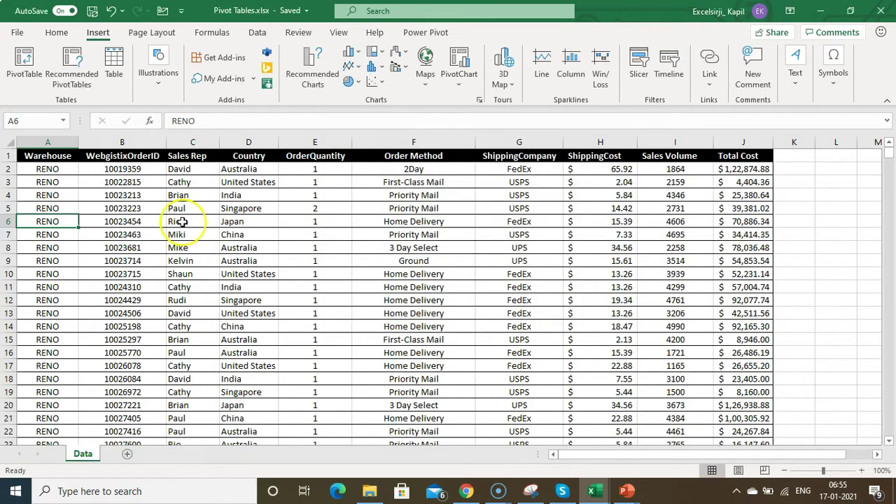
Format the range A1:J889 as a table with headers, using the light blue gridded style from the Light group, and save the workbook.
{"action": "key", "text": "ctrl+Home"}
{"action": "key", "text": "ctrl+shift+End"}
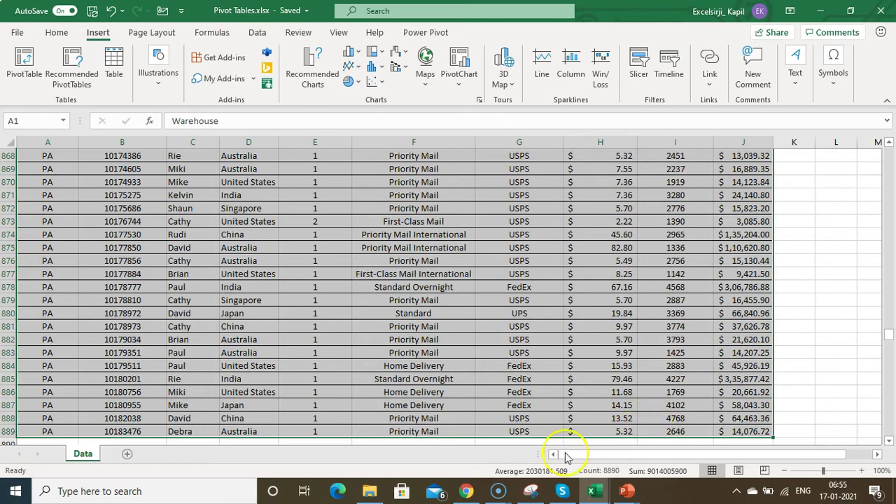
{"action": "left_click", "coordinate": [57, 35]}
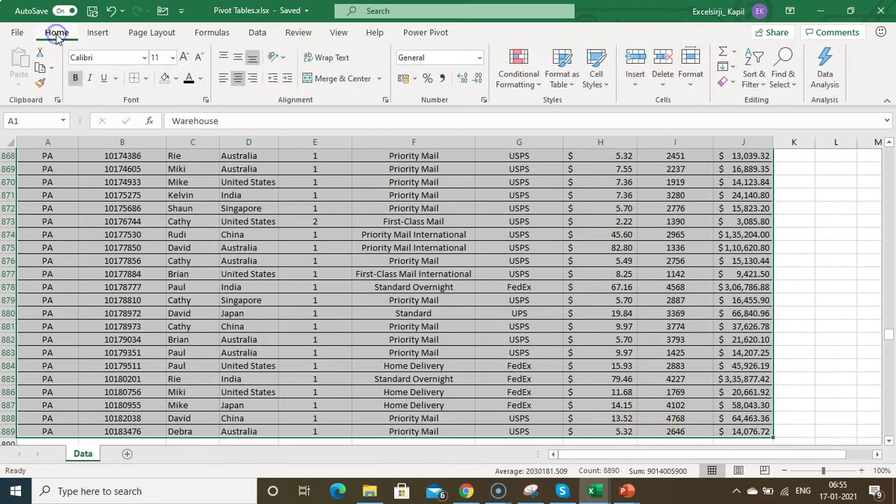
{"action": "left_click", "coordinate": [564, 90]}
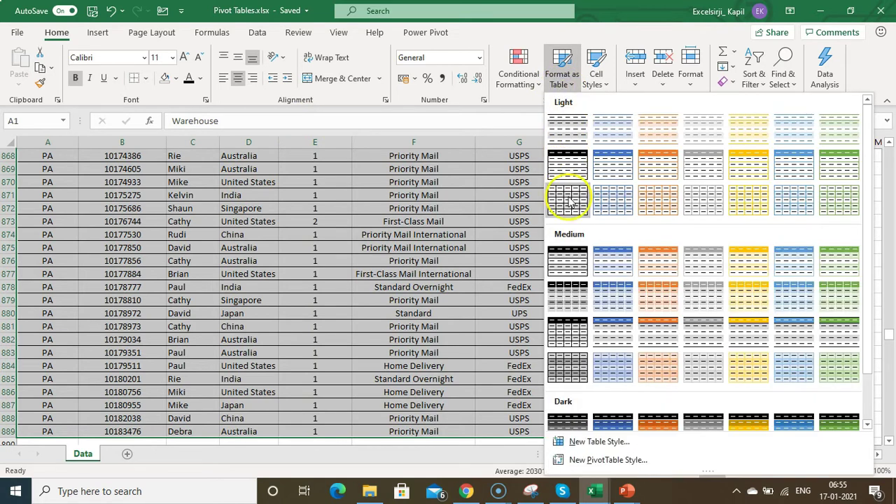
{"action": "left_click", "coordinate": [793, 196]}
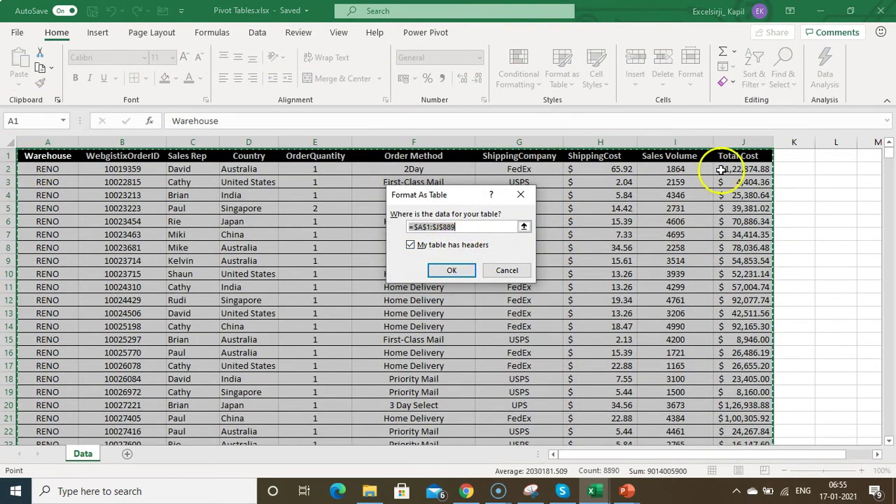
{"action": "left_click", "coordinate": [450, 269]}
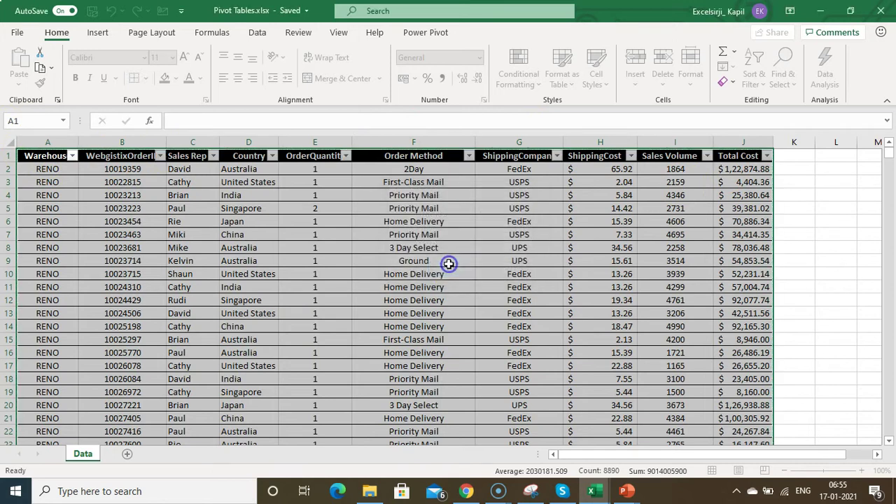
{"action": "left_click", "coordinate": [334, 247]}
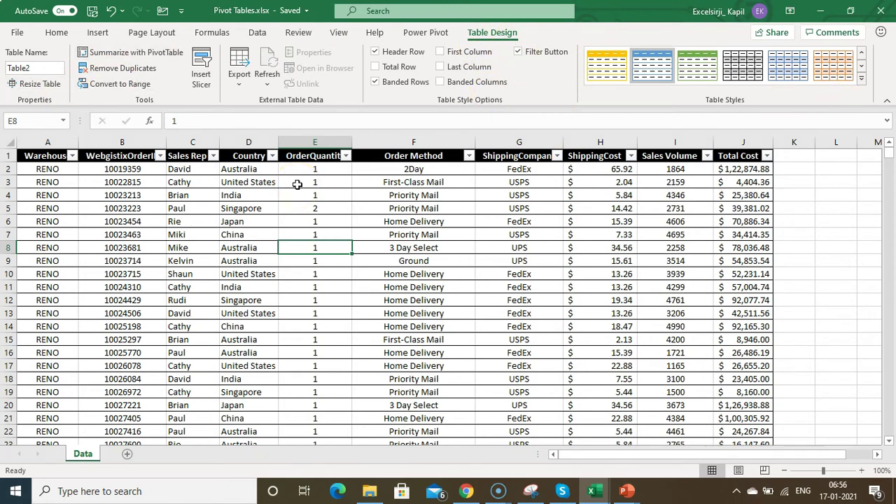
{"action": "key", "text": "ctrl+s"}
Enter PA in cell A890, directly below the last row of the table.
{"action": "left_click", "coordinate": [193, 234]}
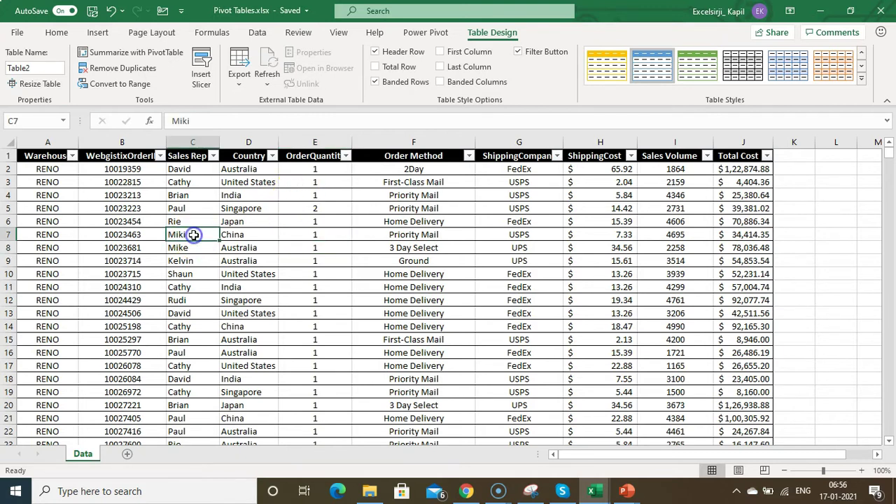
{"action": "left_click", "coordinate": [54, 181]}
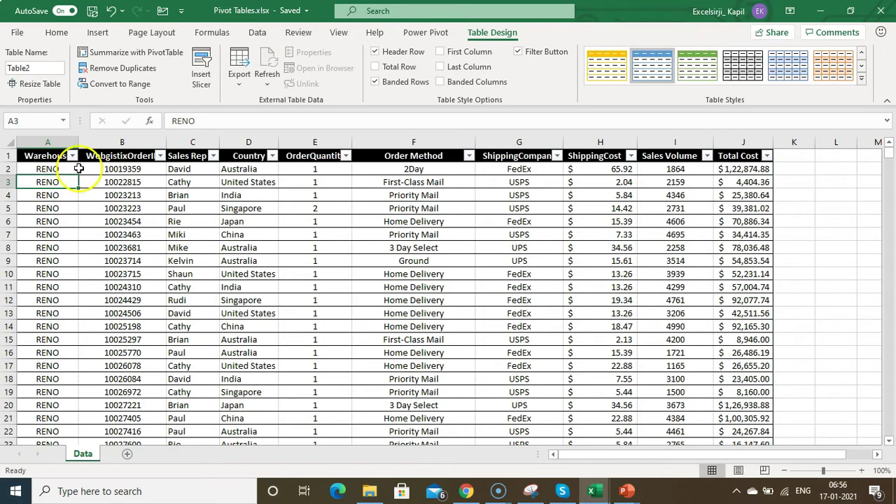
{"action": "key", "text": "ctrl+Down"}
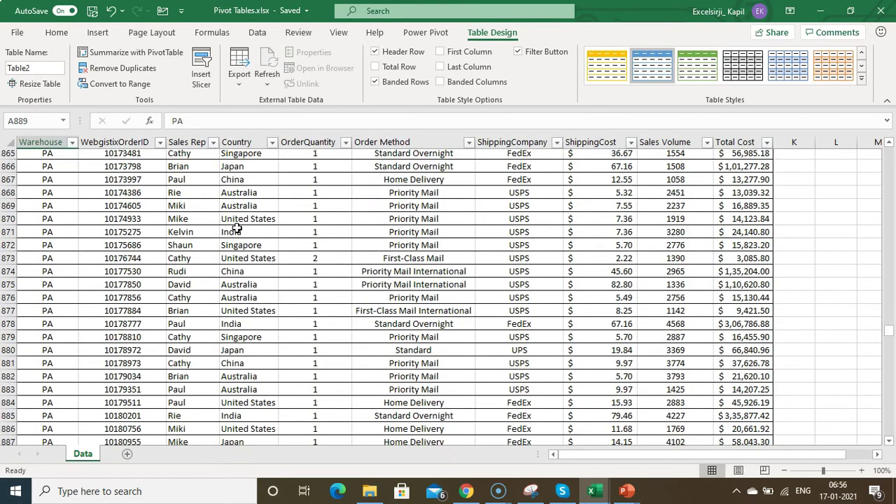
{"action": "key", "text": "Down"}
{"action": "key", "text": "Down"}
{"action": "key", "text": "Down"}
{"action": "key", "text": "Down"}
{"action": "key", "text": "Up"}
{"action": "key", "text": "Up"}
{"action": "key", "text": "Up"}
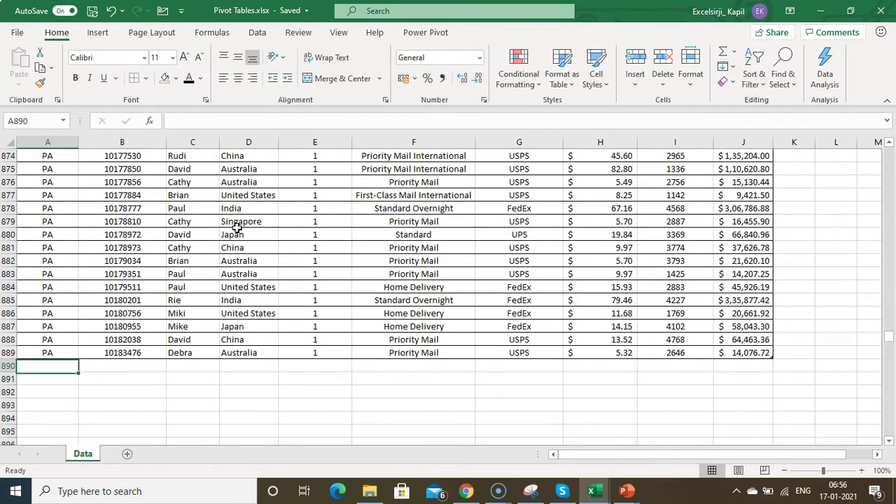
{"action": "type", "text": "PA"}
{"action": "key", "text": "Return"}
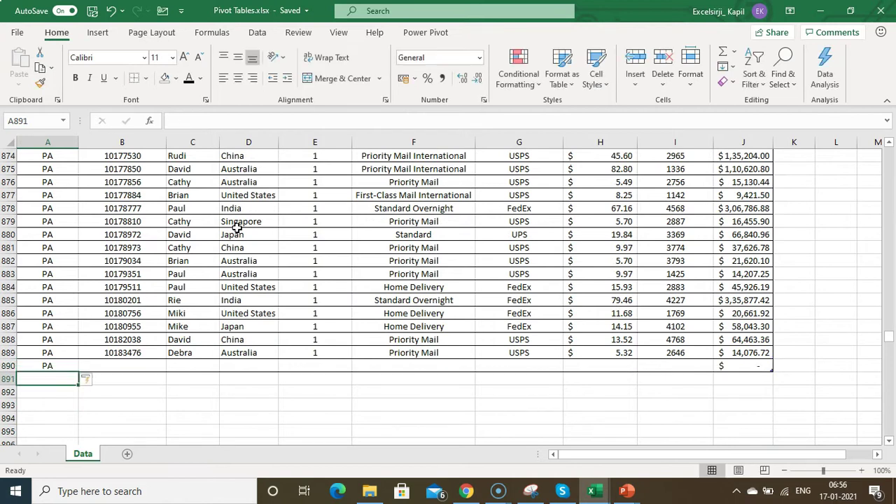
Undo the PA entry in row 890 and return to the Warehouse header in A1.
{"action": "left_click", "coordinate": [15, 366]}
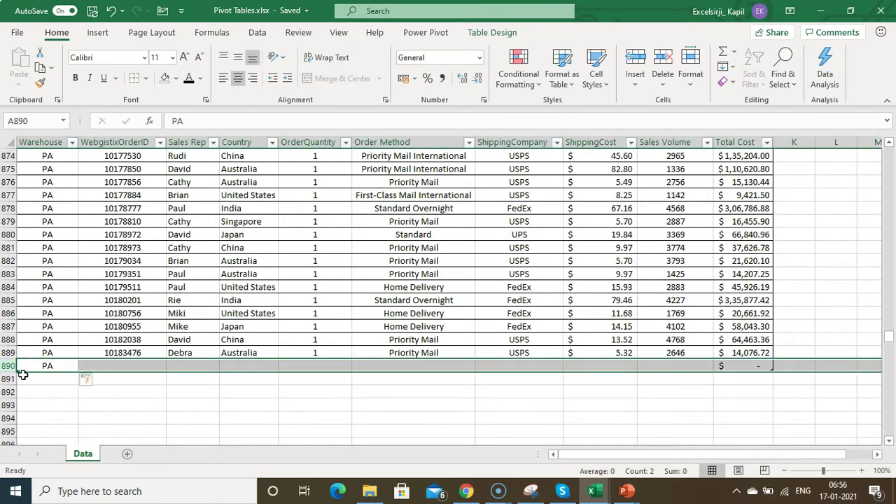
{"action": "left_click", "coordinate": [309, 236]}
{"action": "key", "text": "ctrl+z"}
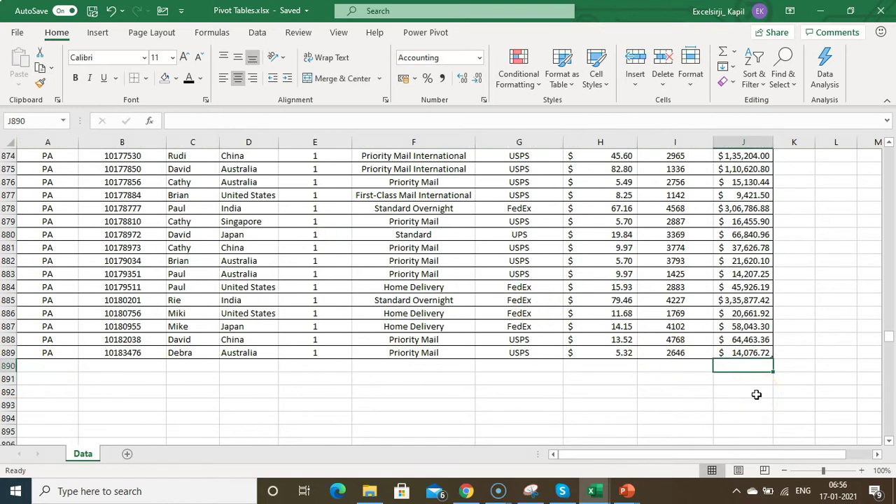
{"action": "left_click", "coordinate": [563, 329]}
{"action": "key", "text": "ctrl+Up"}
{"action": "key", "text": "ctrl+Left"}
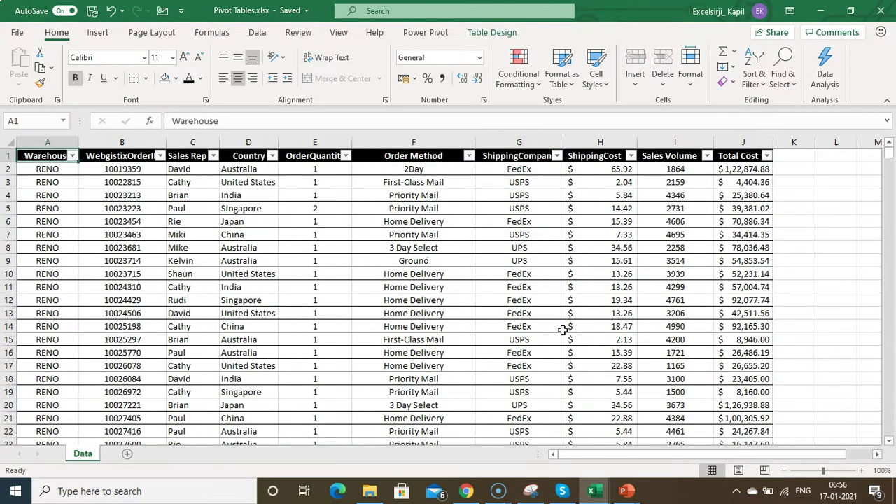
Check which source table is proposed for a new PivotTable from the sales data, leaving without creating one.
{"action": "left_click", "coordinate": [413, 260]}
{"action": "left_click", "coordinate": [97, 33]}
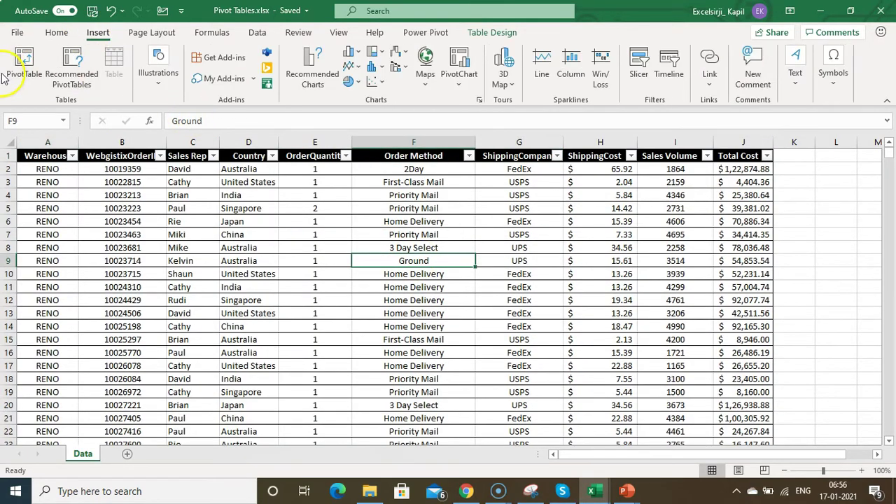
{"action": "left_click", "coordinate": [16, 70]}
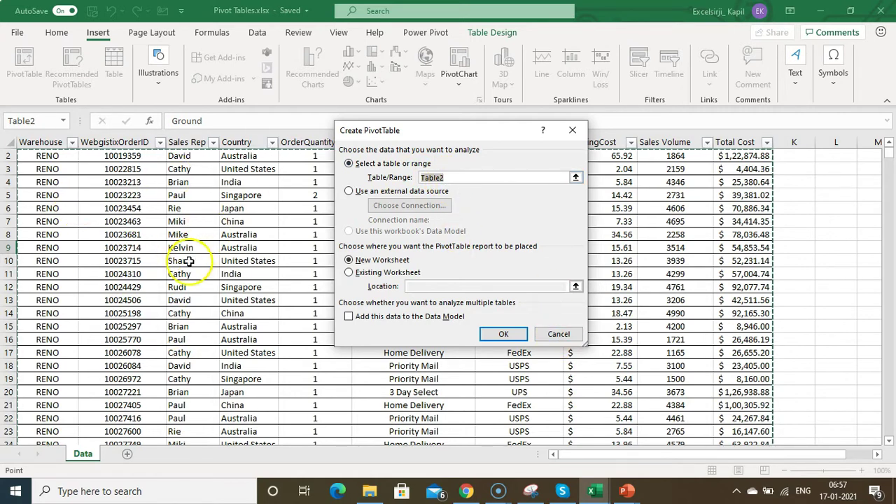
{"action": "left_click", "coordinate": [560, 335]}
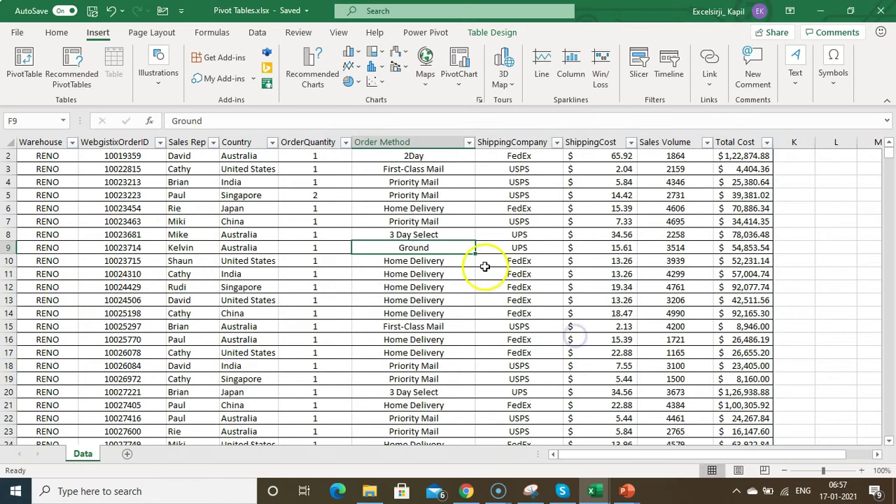
Rename the sales data table on the Data sheet as TblSales.
{"action": "left_click", "coordinate": [485, 40]}
{"action": "double_click", "coordinate": [24, 67]}
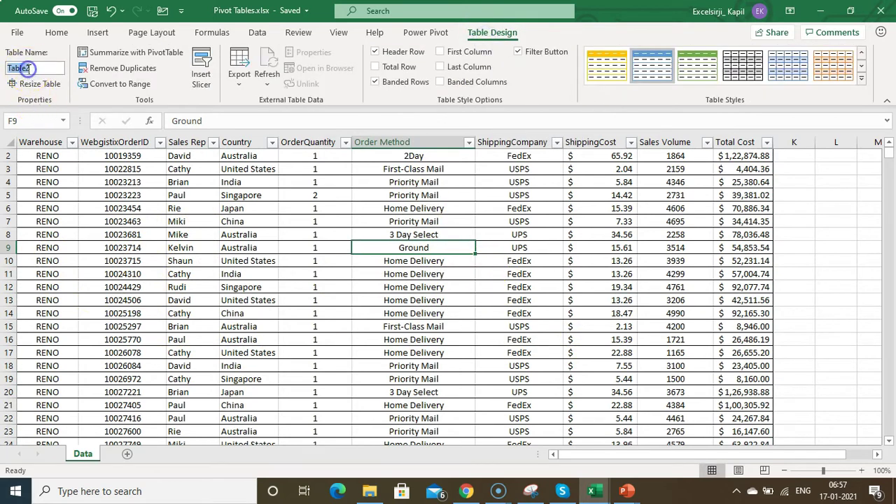
{"action": "type", "text": "T"}
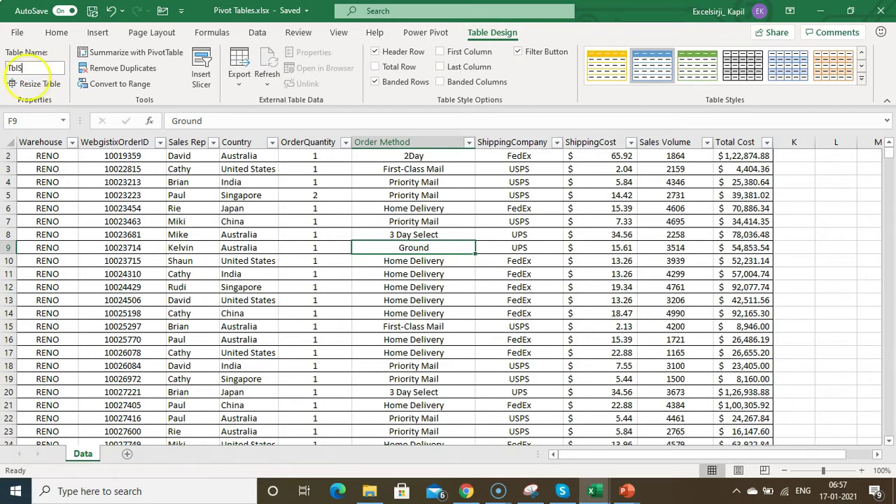
{"action": "left_click", "coordinate": [108, 214]}
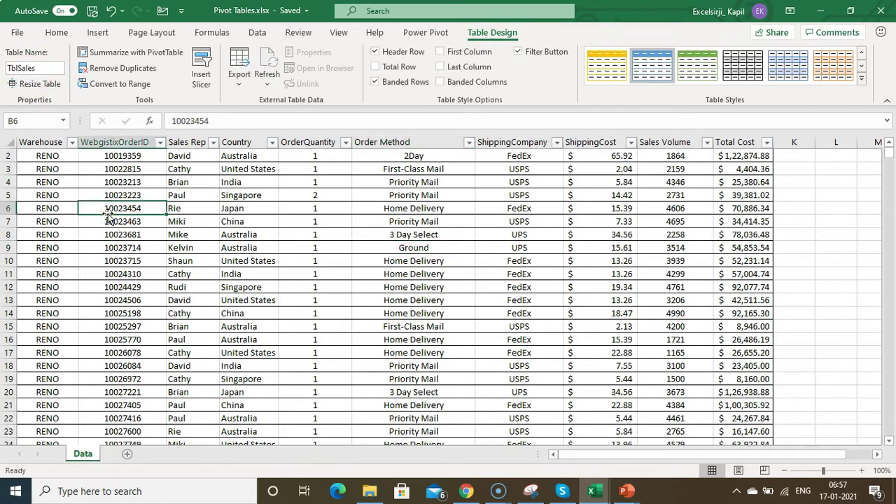
{"action": "left_click", "coordinate": [56, 71]}
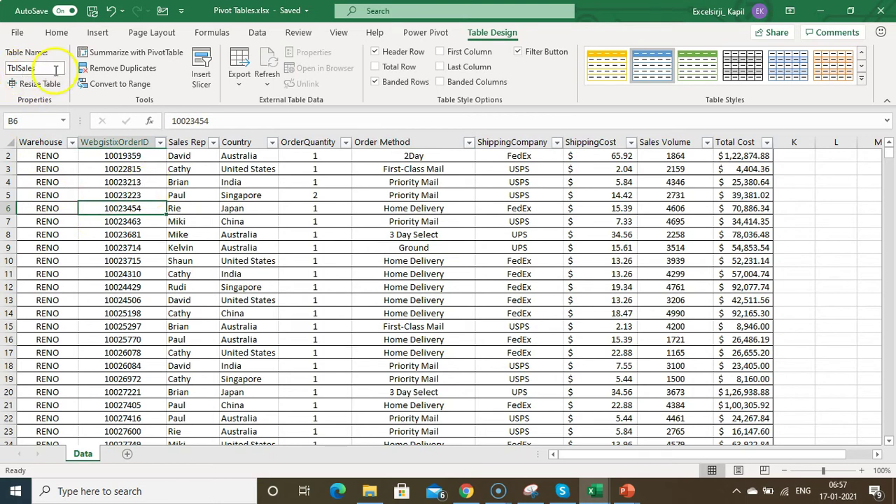
{"action": "left_click", "coordinate": [347, 208]}
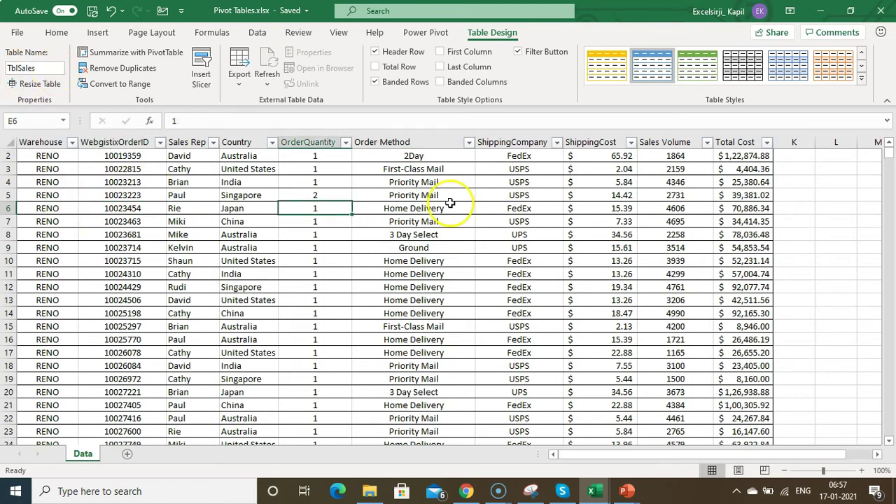
Create a PivotTable from the TblSales table, placed on a new worksheet.
{"action": "left_click", "coordinate": [98, 32]}
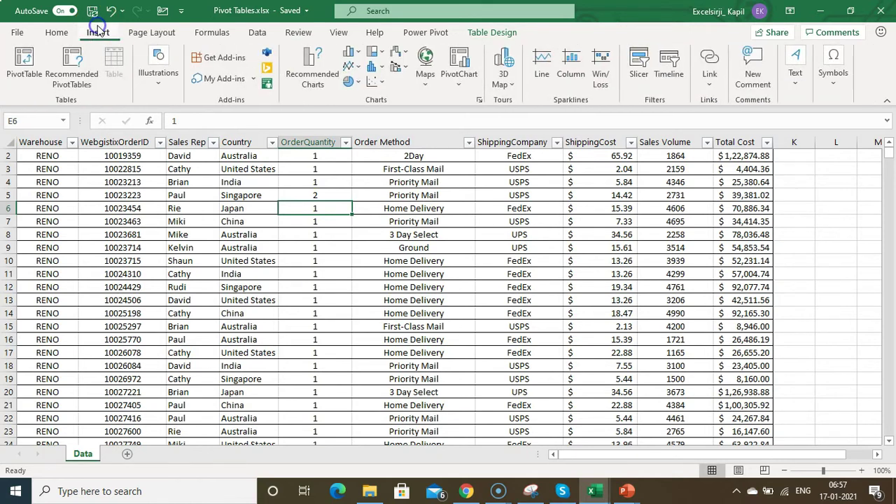
{"action": "left_click", "coordinate": [23, 60]}
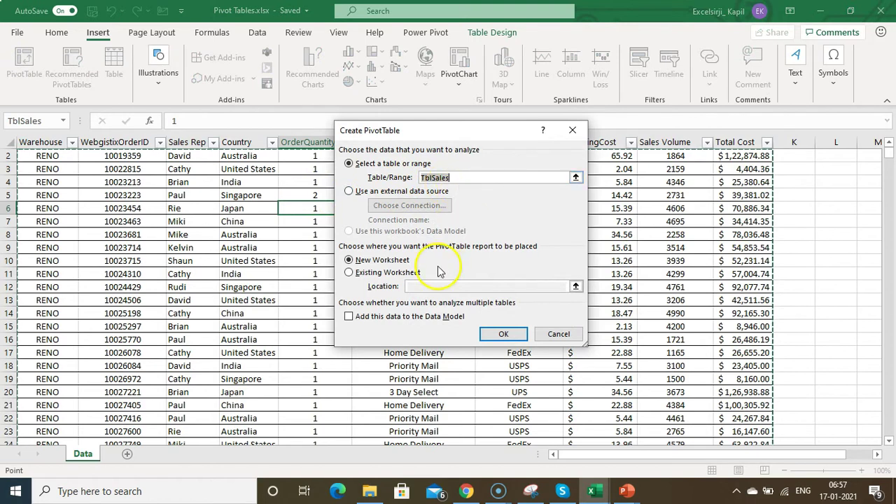
{"action": "left_click", "coordinate": [363, 196]}
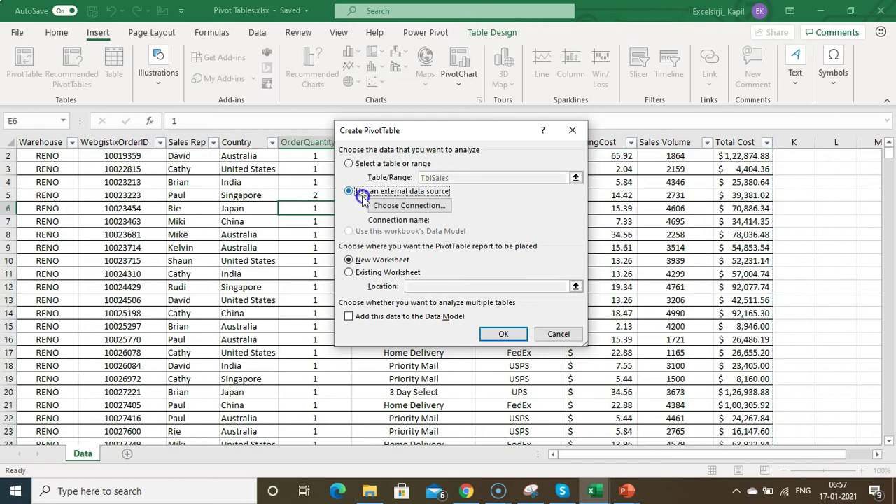
{"action": "left_click", "coordinate": [374, 163]}
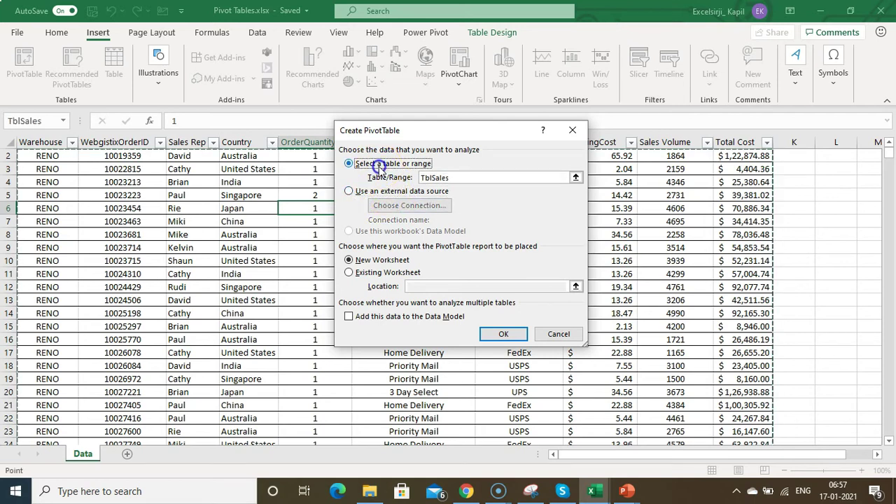
{"action": "left_click", "coordinate": [387, 272]}
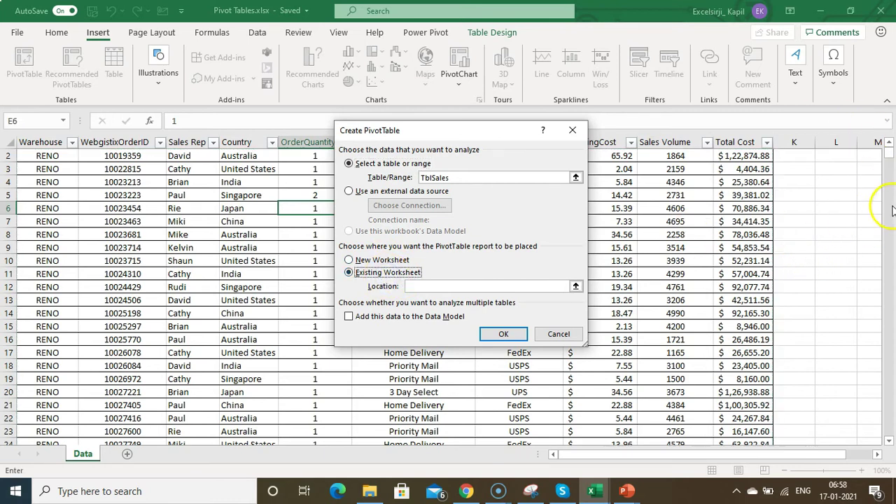
{"action": "left_click", "coordinate": [418, 287]}
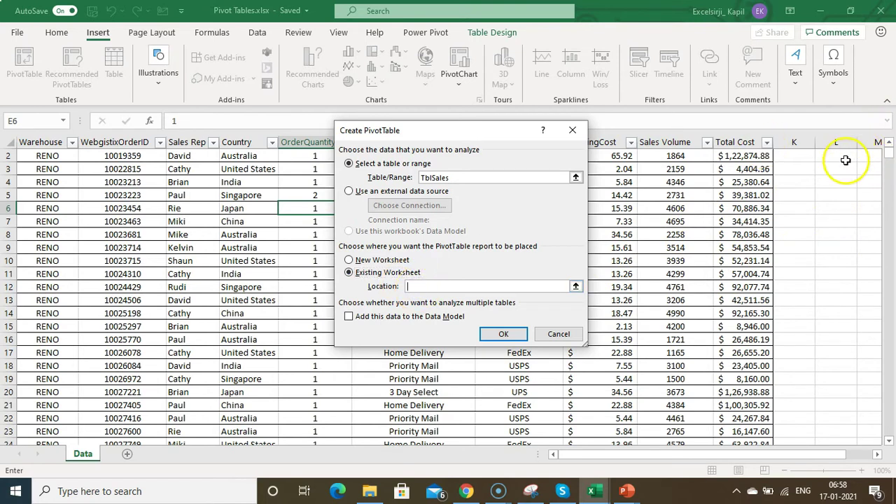
{"action": "left_click", "coordinate": [394, 261]}
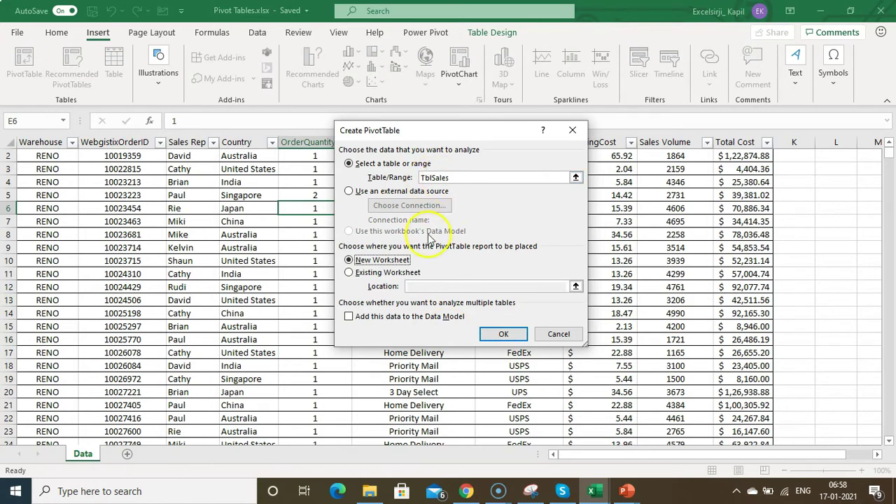
{"action": "left_click", "coordinate": [501, 335]}
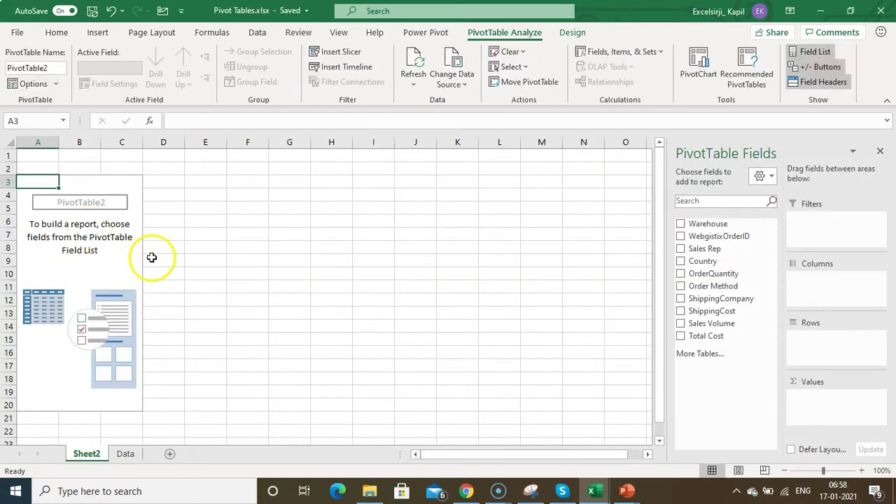
Rename the new PivotTable worksheet as Pivot Table.
{"action": "right_click", "coordinate": [93, 459]}
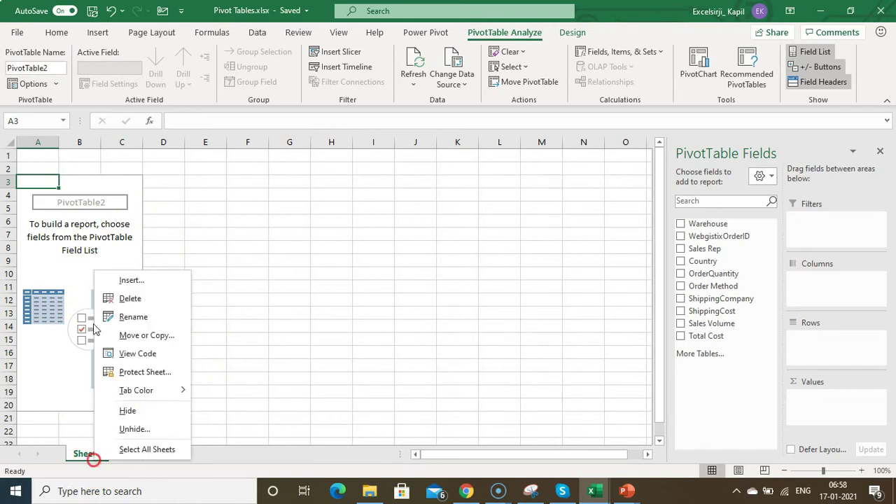
{"action": "left_click", "coordinate": [143, 317]}
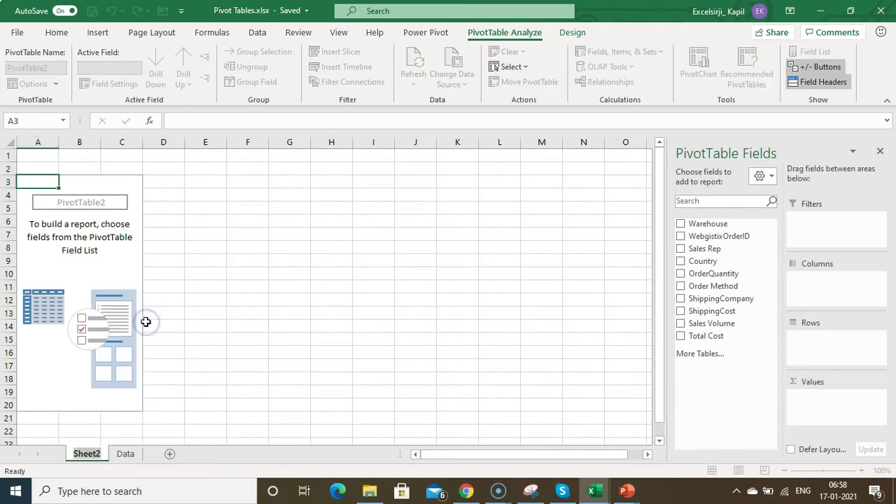
{"action": "type", "text": "Pivot Table"}
{"action": "left_click", "coordinate": [231, 296]}
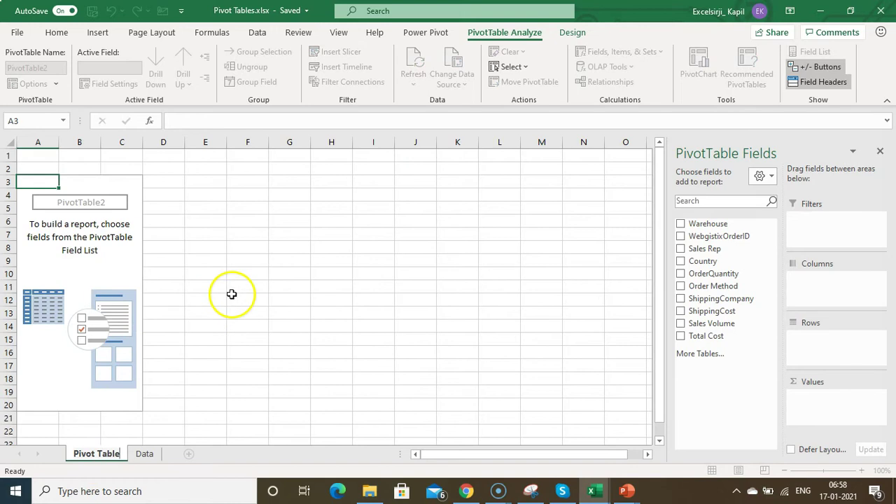
{"action": "left_click", "coordinate": [91, 273]}
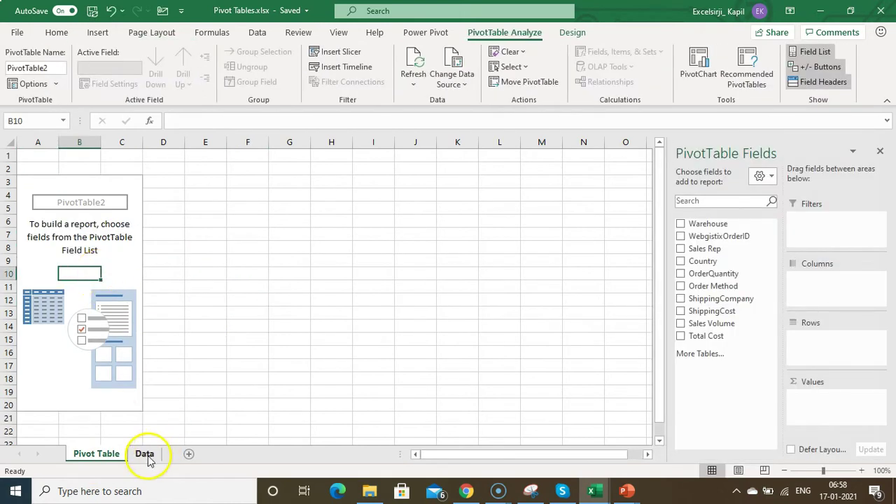
Examine the recommended PivotTables for the data on the Data sheet, leaving without inserting any.
{"action": "left_click", "coordinate": [145, 454]}
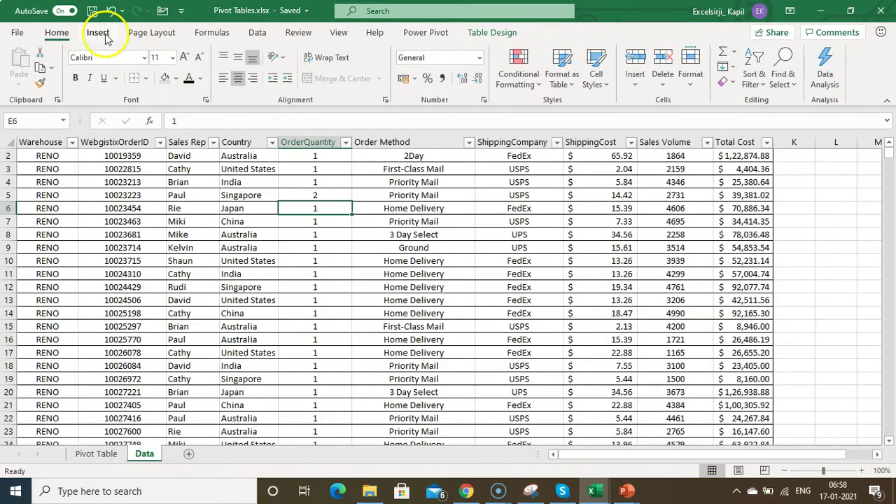
{"action": "left_click", "coordinate": [102, 35]}
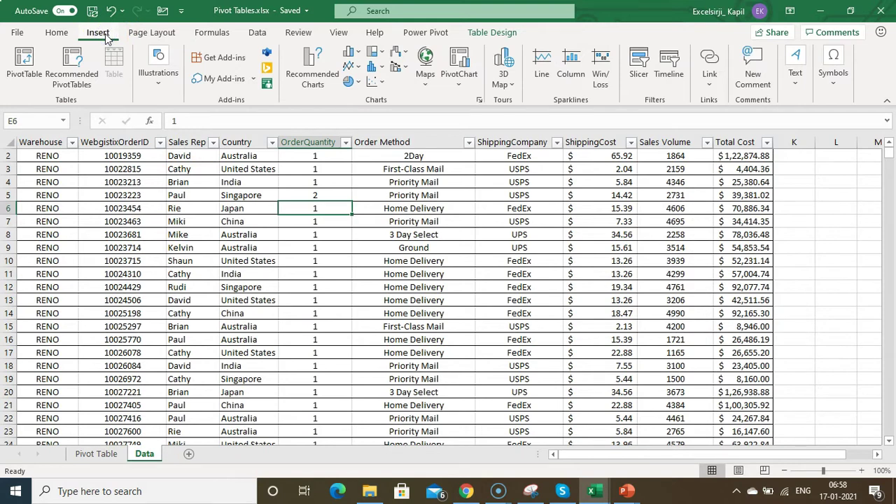
{"action": "left_click", "coordinate": [73, 86]}
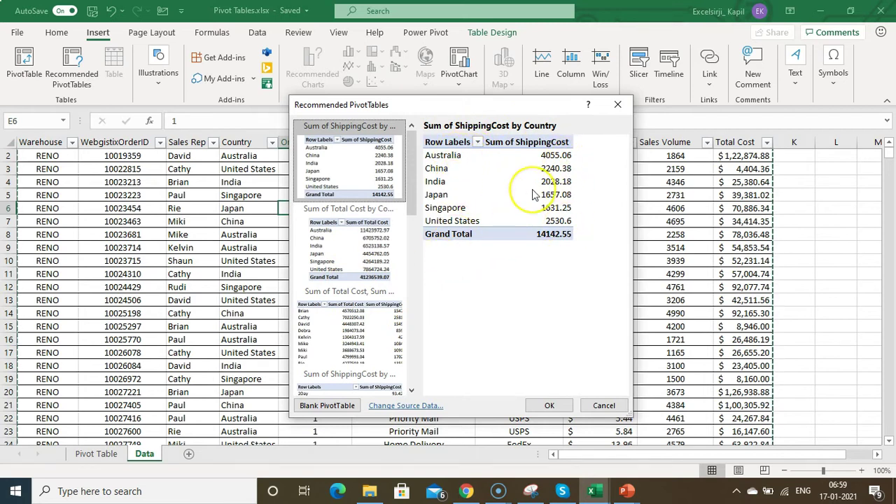
{"action": "left_click", "coordinate": [604, 405]}
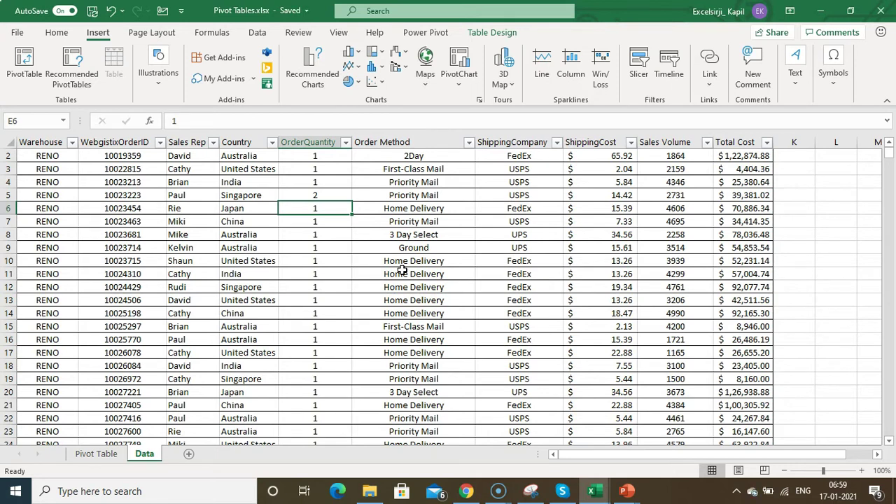
View the creation options for another PivotTable based on TblSales and leave without creating it.
{"action": "key", "text": "alt+n"}
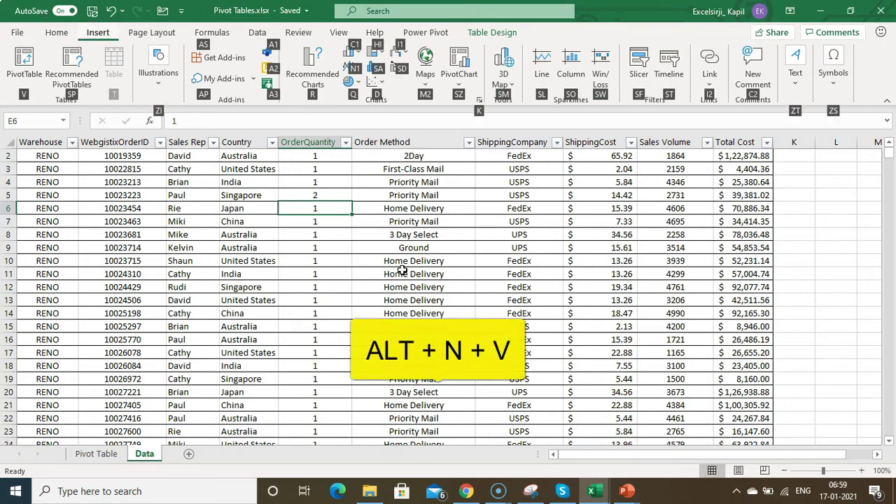
{"action": "key", "text": "v"}
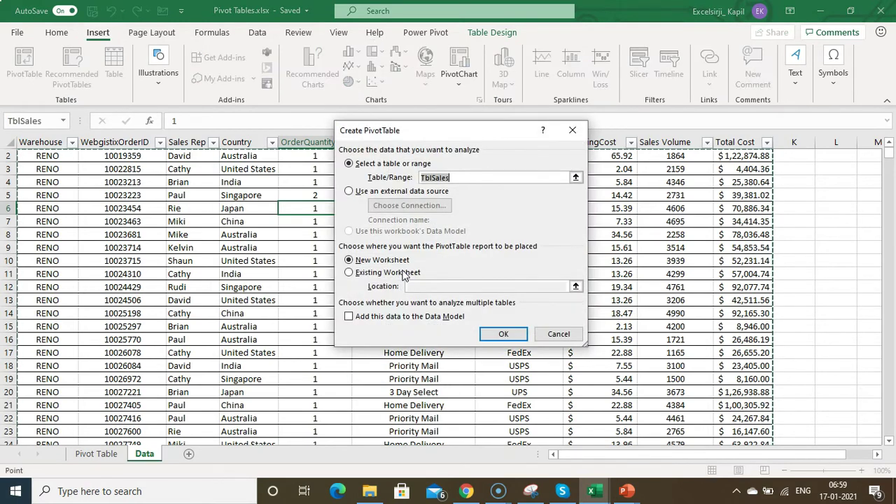
{"action": "left_click", "coordinate": [557, 333]}
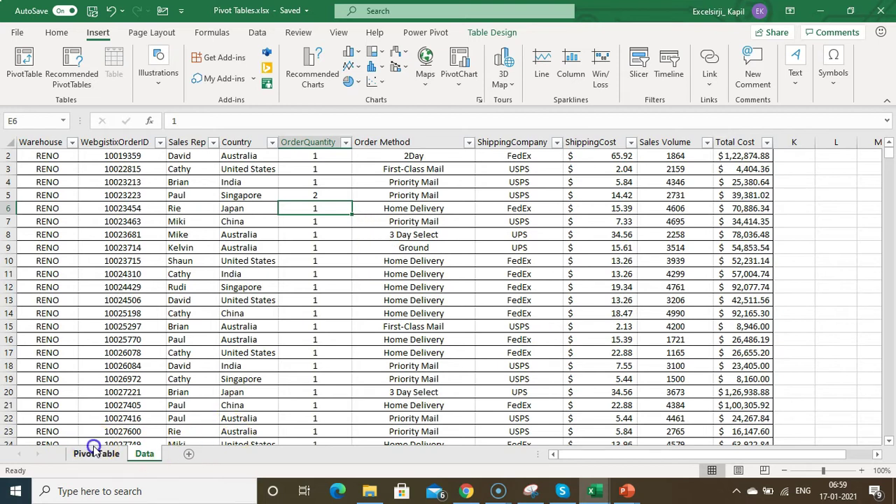
On the Pivot Table sheet, add Country to the rows and sum Sales Volume and Total Cost as values.
{"action": "left_click", "coordinate": [93, 449]}
{"action": "left_click", "coordinate": [77, 258]}
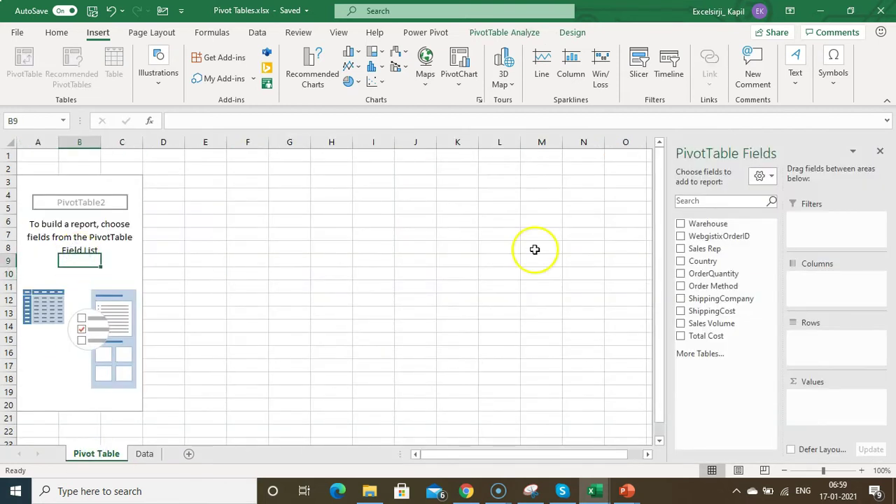
{"action": "left_click", "coordinate": [680, 261]}
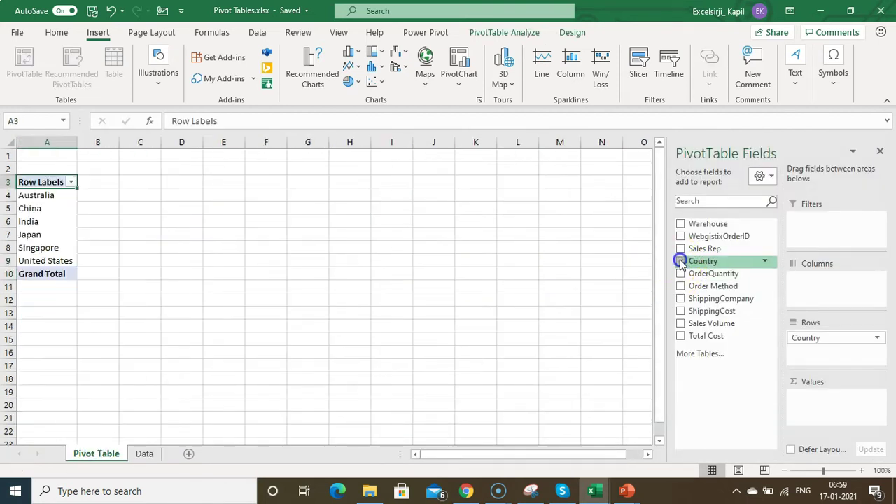
{"action": "left_click", "coordinate": [680, 324]}
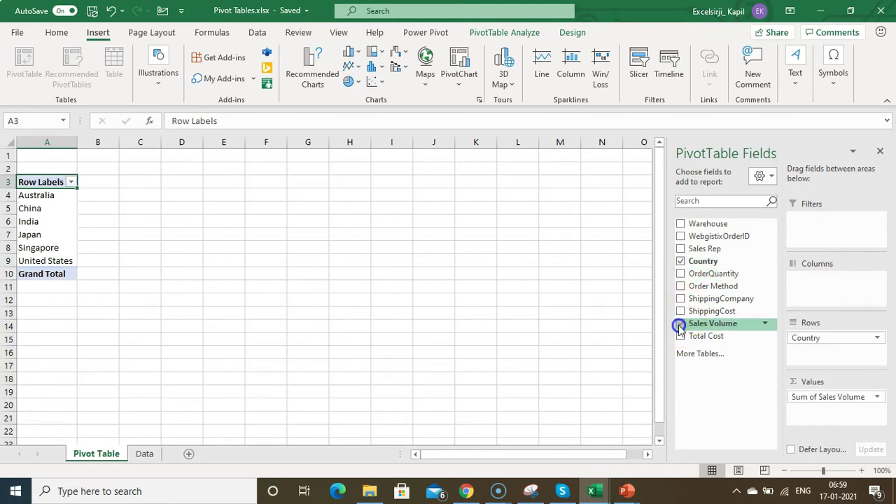
{"action": "left_click", "coordinate": [680, 337]}
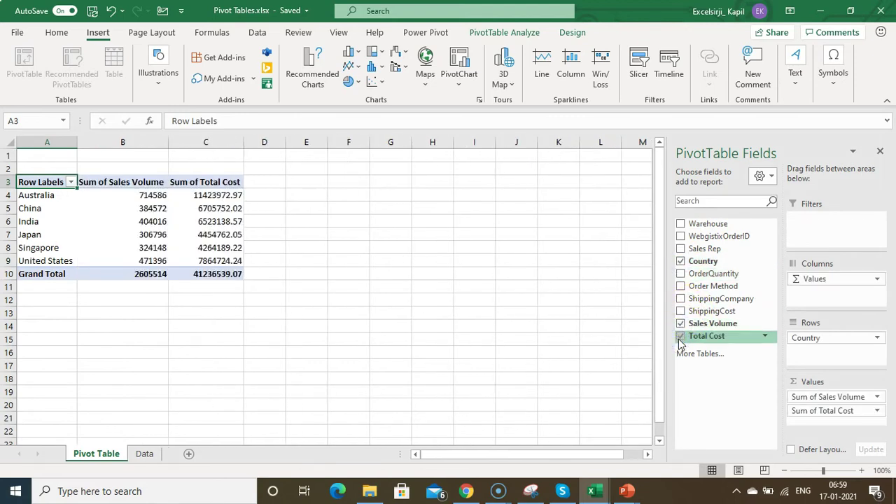
{"action": "left_click", "coordinate": [682, 266]}
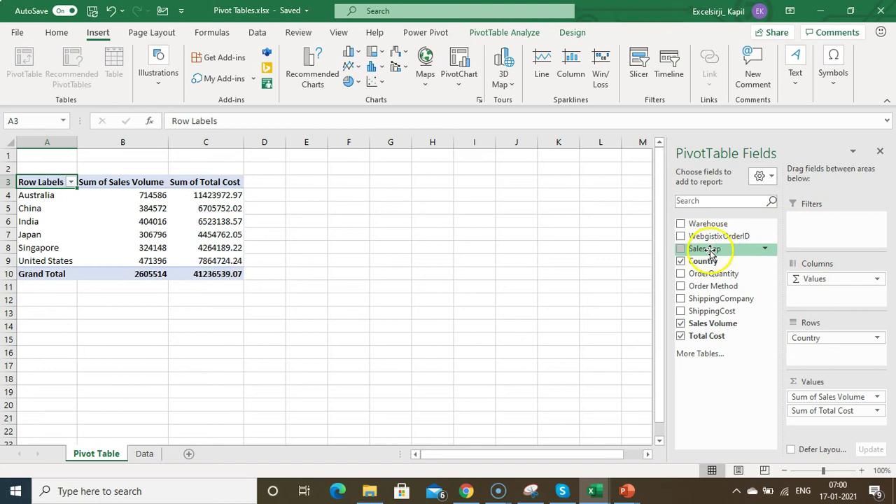
Add Sales Rep as a report filter and filter the PivotTable to the third sales rep in the list.
{"action": "left_click_drag", "start_coordinate": [699, 249], "coordinate": [840, 226]}
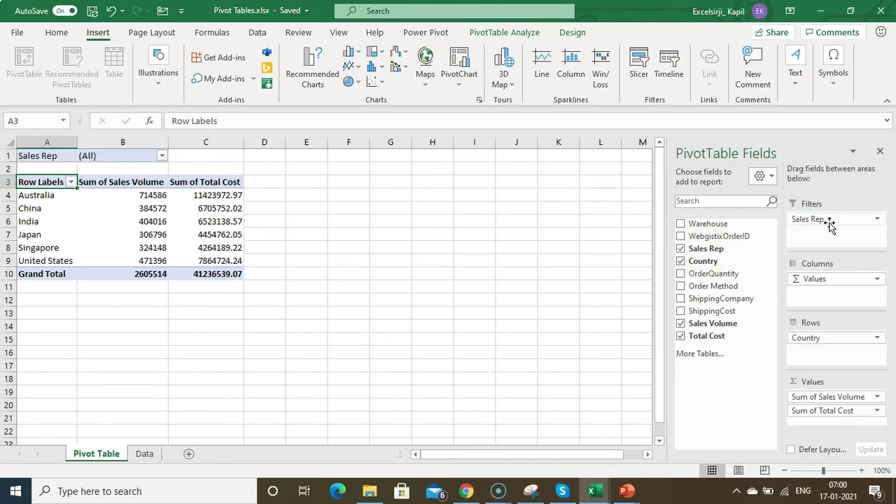
{"action": "left_click", "coordinate": [163, 156]}
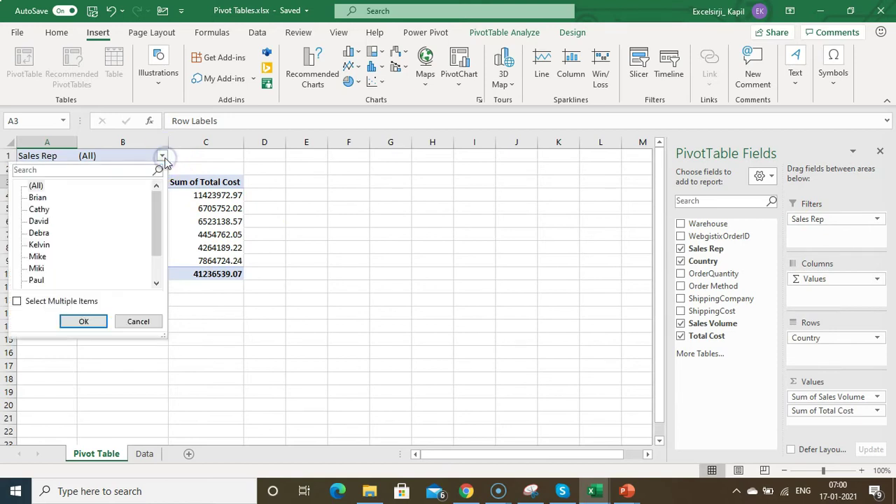
{"action": "mouse_move", "coordinate": [153, 210]}
{"action": "left_mouse_down"}
{"action": "mouse_move", "coordinate": [151, 245]}
{"action": "mouse_move", "coordinate": [156, 199]}
{"action": "left_mouse_up"}
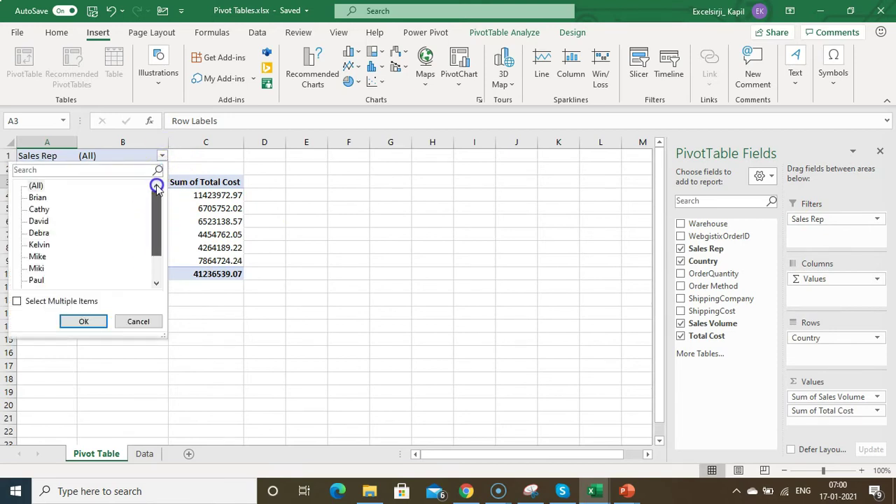
{"action": "left_click", "coordinate": [39, 222]}
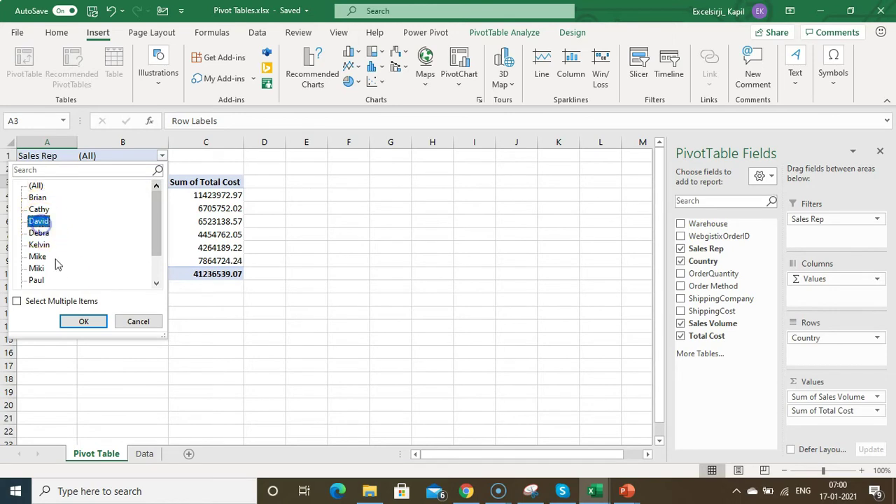
{"action": "left_click", "coordinate": [84, 321]}
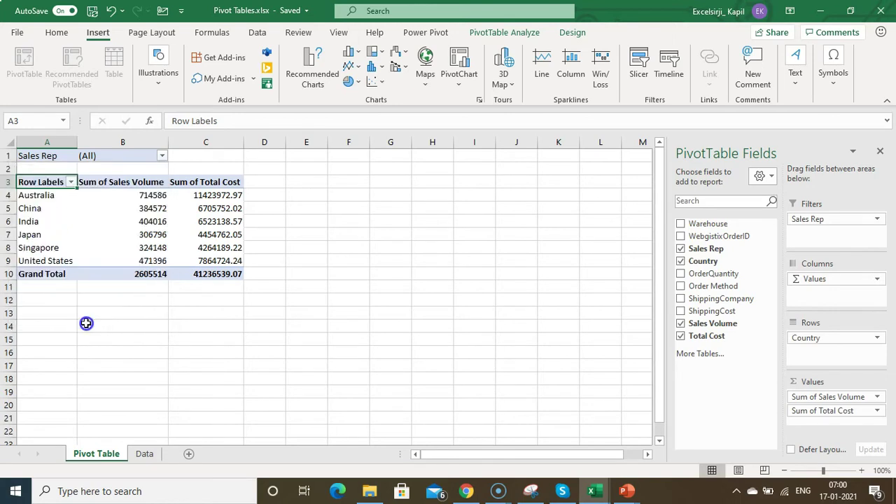
Allow multiple items in the Sales Rep filter and include the fifth and seventh listed sales reps as well.
{"action": "left_click", "coordinate": [162, 155]}
{"action": "left_click", "coordinate": [41, 302]}
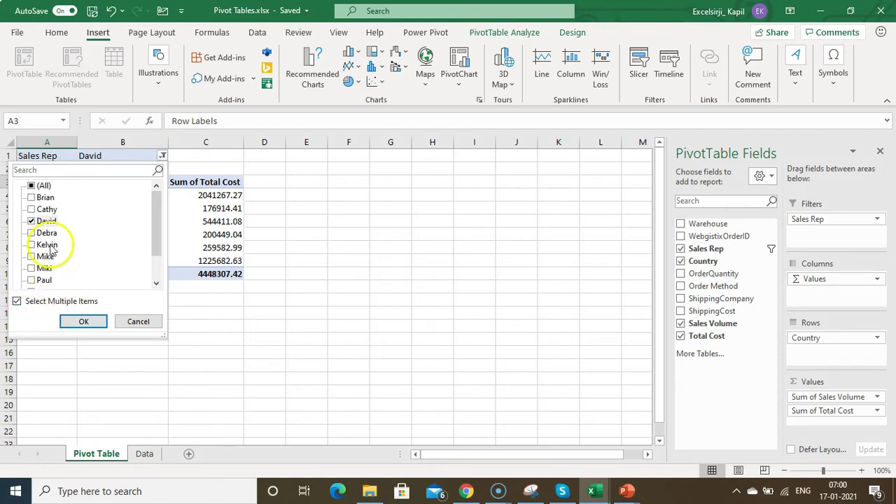
{"action": "left_click", "coordinate": [31, 245]}
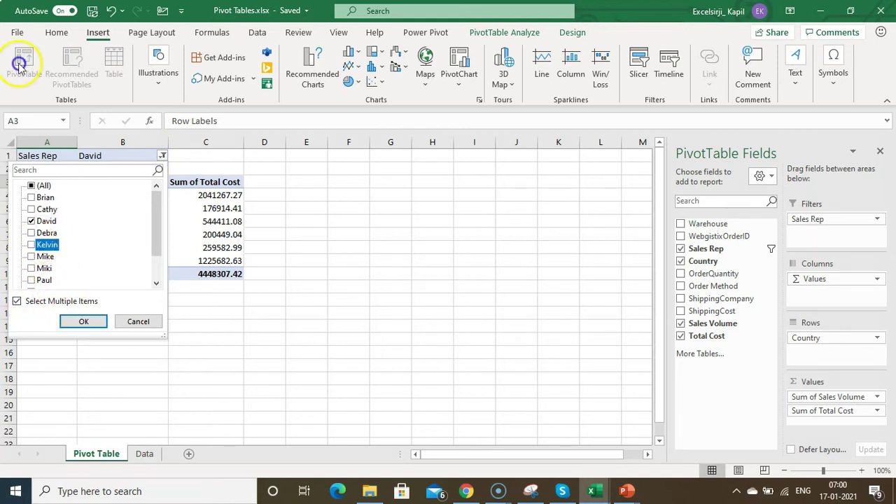
{"action": "left_click", "coordinate": [31, 268]}
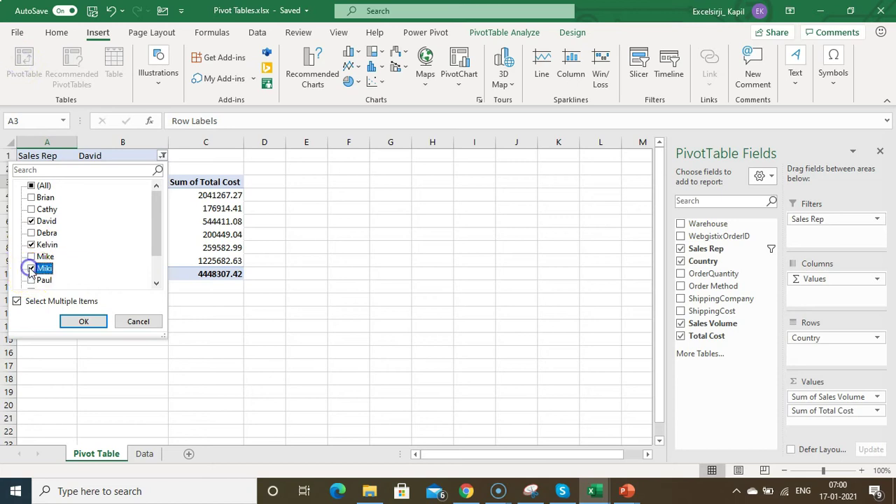
{"action": "left_click", "coordinate": [82, 321]}
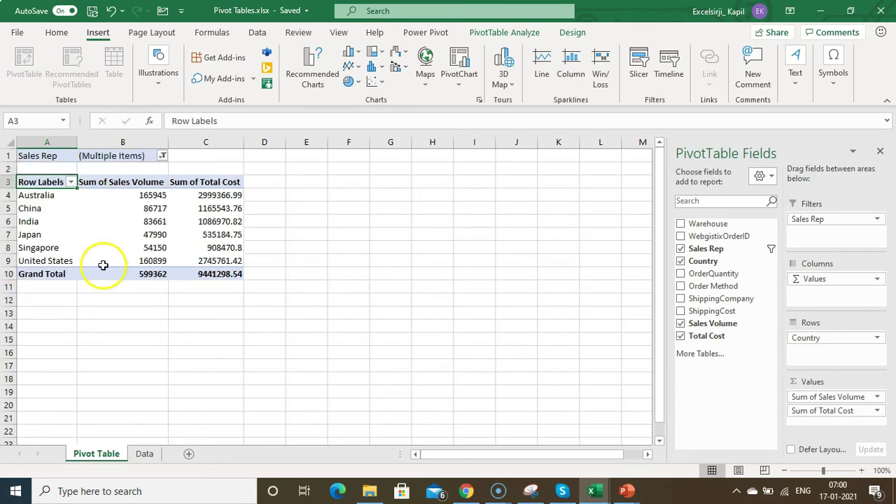
Turn off multiple selection in the Sales Rep filter and reset it to (All).
{"action": "mouse_move", "coordinate": [757, 250]}
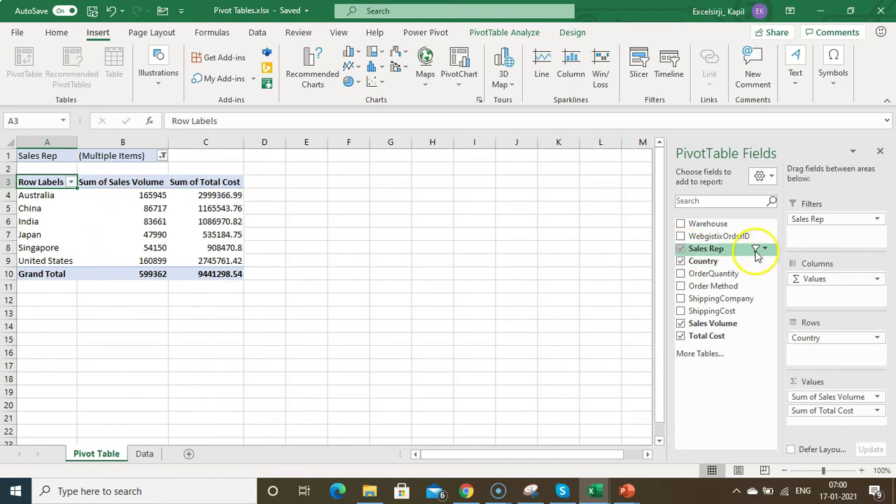
{"action": "left_click_drag", "start_coordinate": [756, 252], "coordinate": [813, 227]}
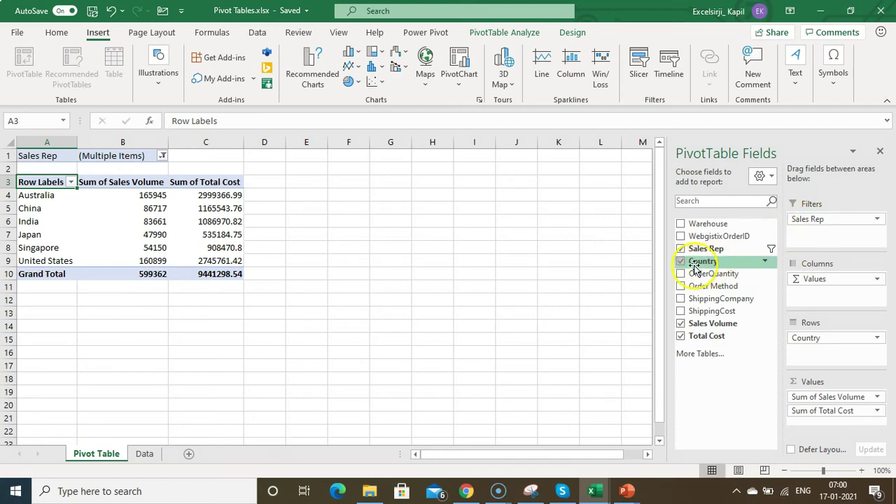
{"action": "left_click", "coordinate": [163, 155]}
{"action": "left_click", "coordinate": [77, 300]}
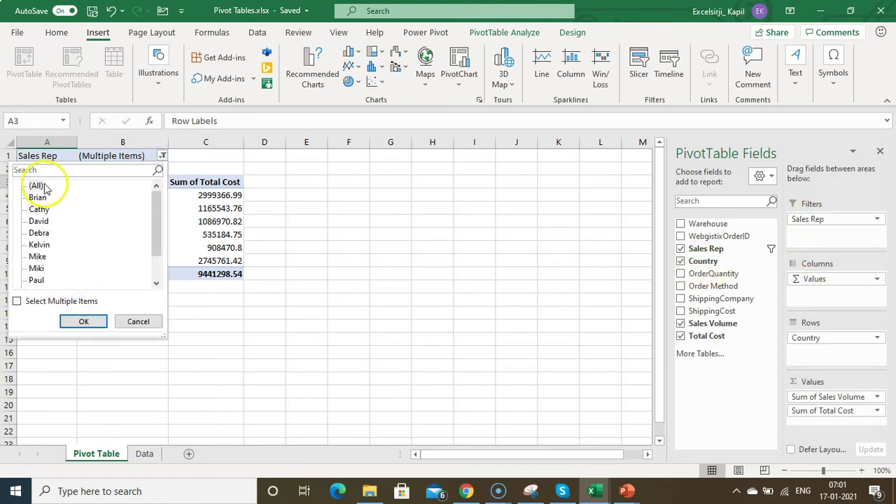
{"action": "left_click", "coordinate": [79, 326]}
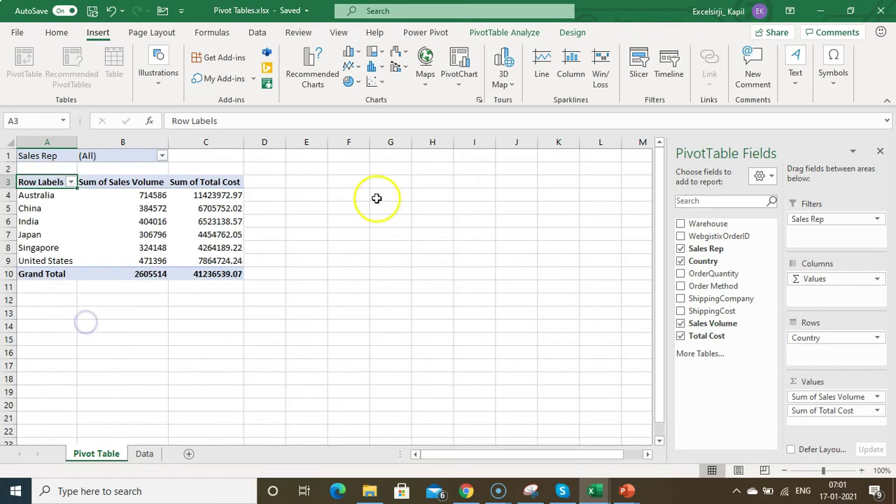
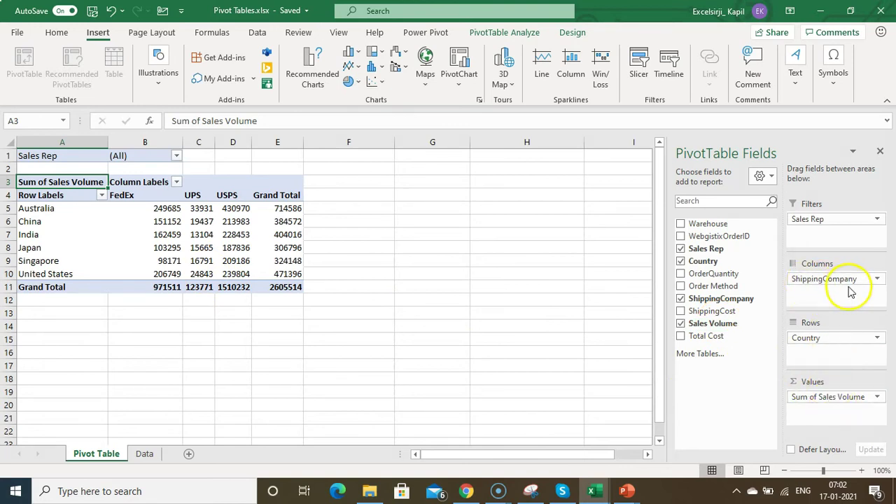
Examine the shipping company headings, the sales volume figures beneath them and the country row labels.
{"action": "left_click_drag", "start_coordinate": [152, 195], "coordinate": [218, 201]}
{"action": "left_click_drag", "start_coordinate": [148, 208], "coordinate": [238, 274]}
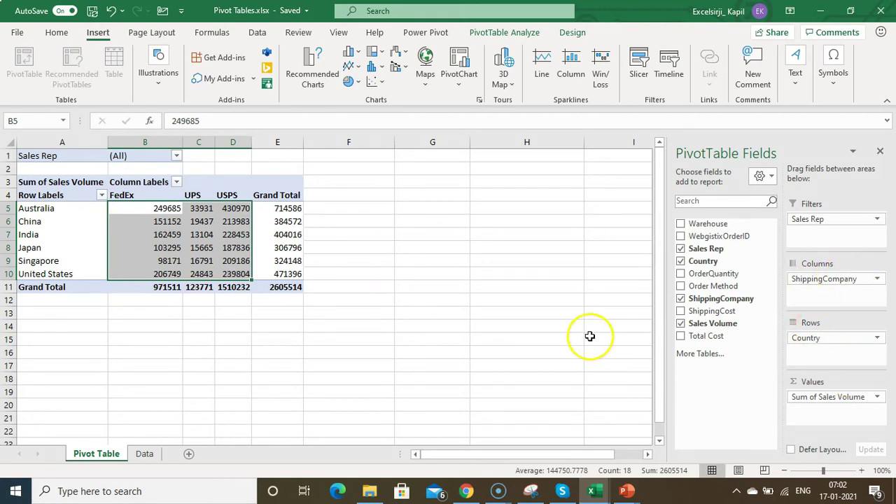
{"action": "left_click_drag", "start_coordinate": [46, 208], "coordinate": [42, 278]}
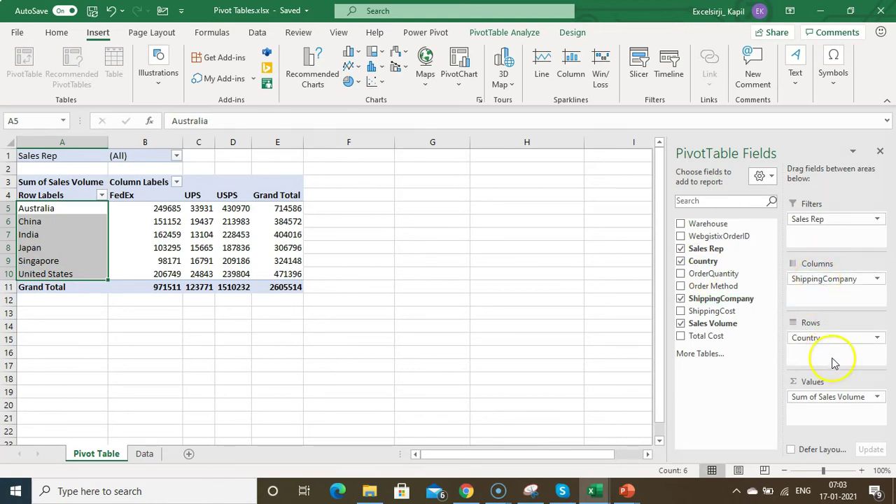
Swap the PivotTable axes, with Country in the columns and ShippingCompany in the rows, and check both sets of labels.
{"action": "mouse_move", "coordinate": [827, 281]}
{"action": "left_mouse_down"}
{"action": "mouse_move", "coordinate": [822, 354]}
{"action": "mouse_move", "coordinate": [833, 290]}
{"action": "left_mouse_up"}
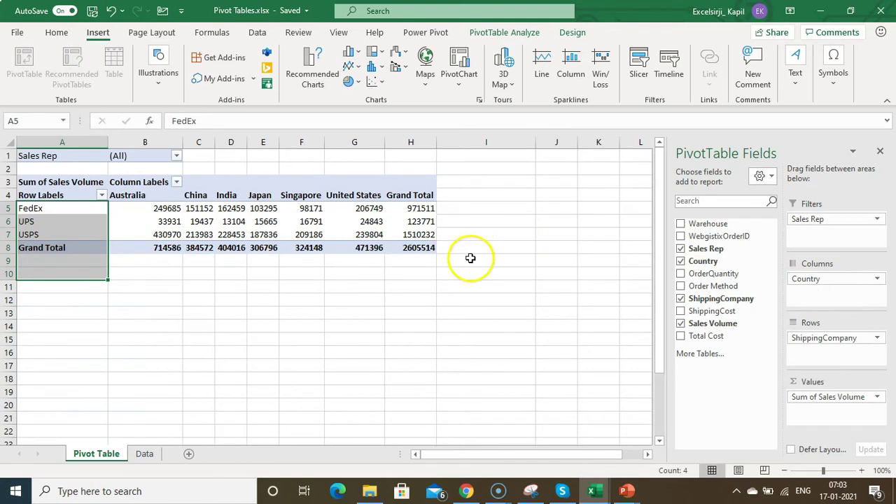
{"action": "left_click", "coordinate": [255, 249]}
{"action": "left_click_drag", "start_coordinate": [126, 195], "coordinate": [355, 195]}
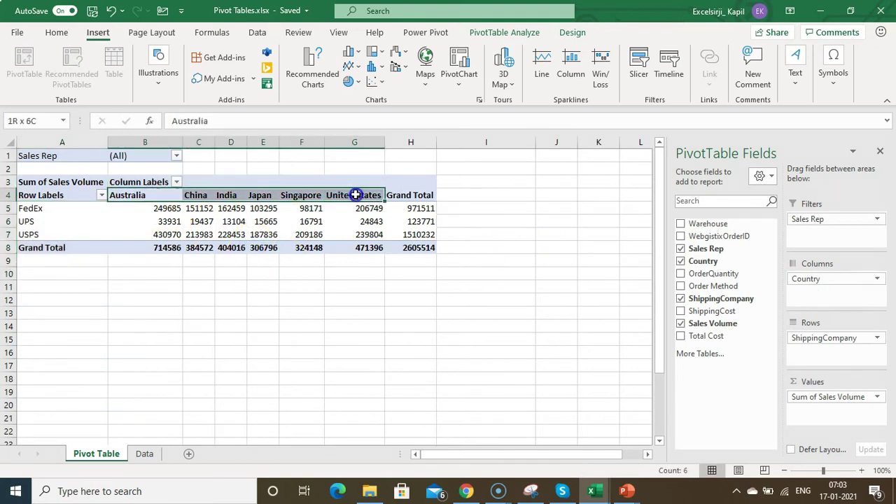
{"action": "left_click_drag", "start_coordinate": [53, 207], "coordinate": [50, 232]}
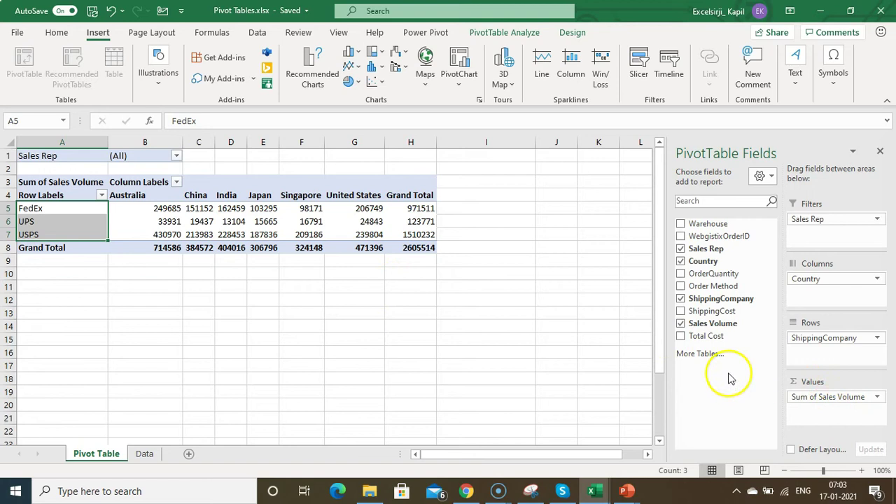
Try Total Cost as a second value field beside Sales Volume and remove it from the values again.
{"action": "left_click", "coordinate": [681, 337]}
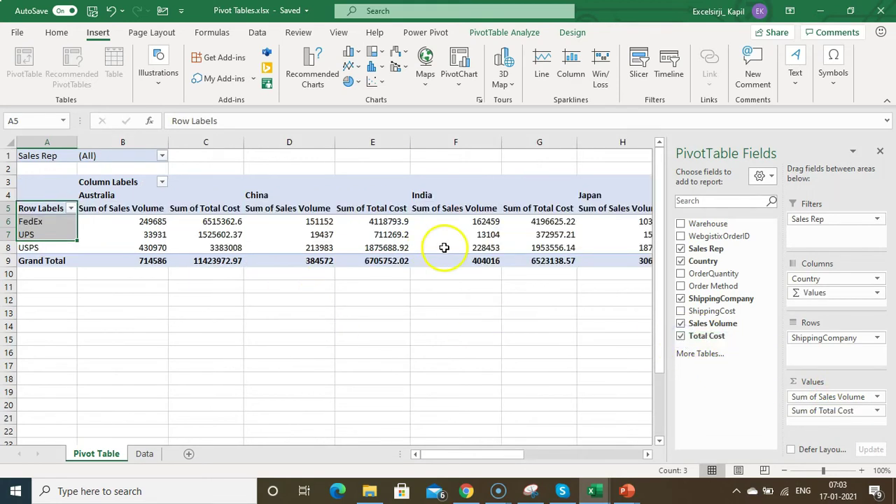
{"action": "left_click", "coordinate": [128, 231]}
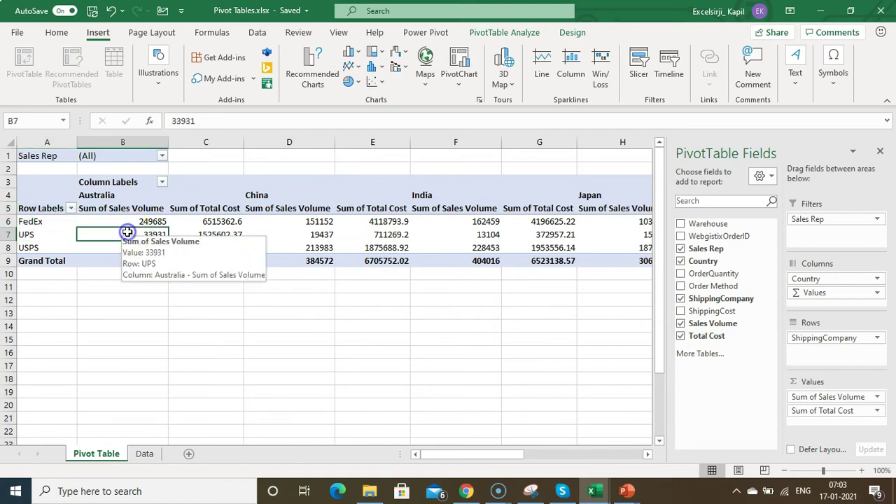
{"action": "left_click", "coordinate": [211, 207]}
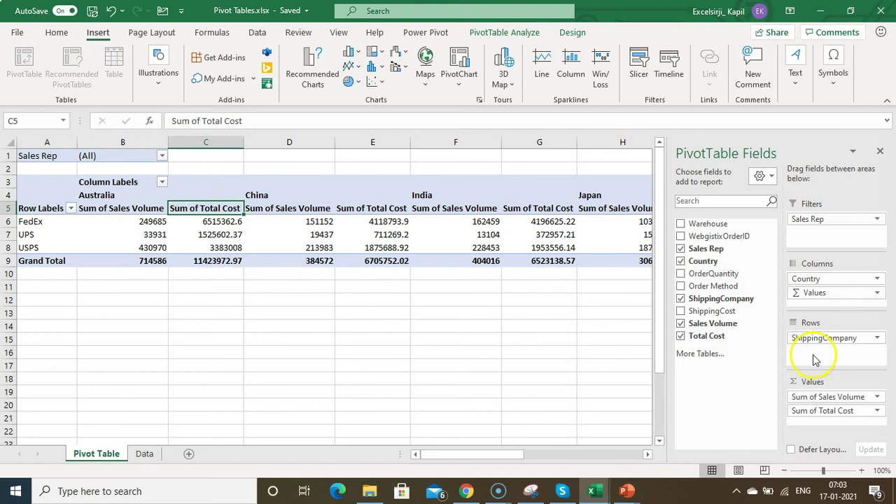
{"action": "left_click_drag", "start_coordinate": [820, 410], "coordinate": [718, 330]}
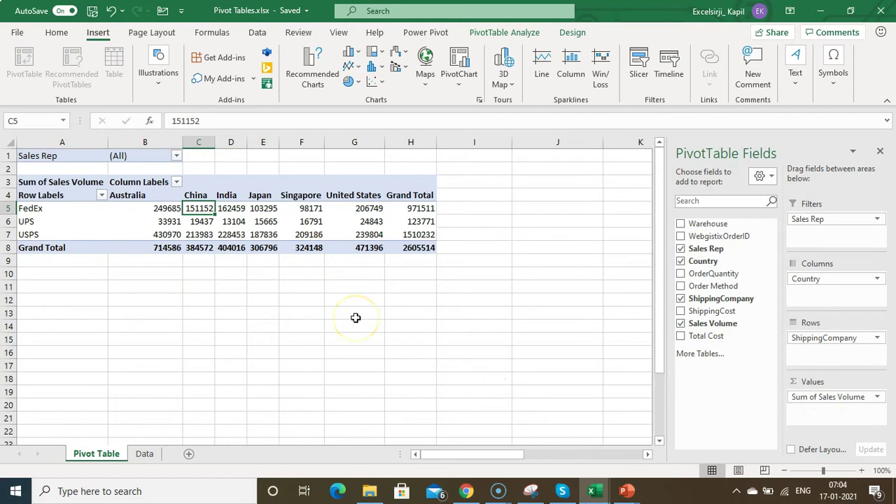
Summarize the Sales Volume values by Max.
{"action": "left_click", "coordinate": [143, 211]}
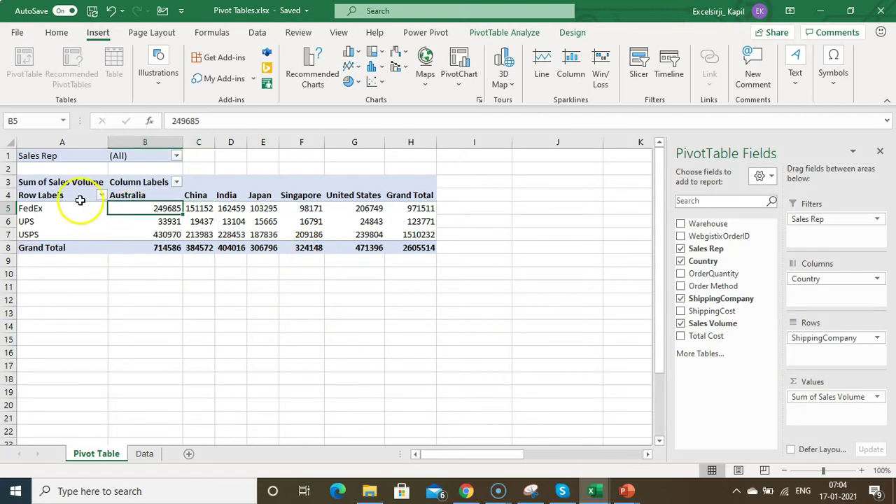
{"action": "right_click", "coordinate": [158, 209]}
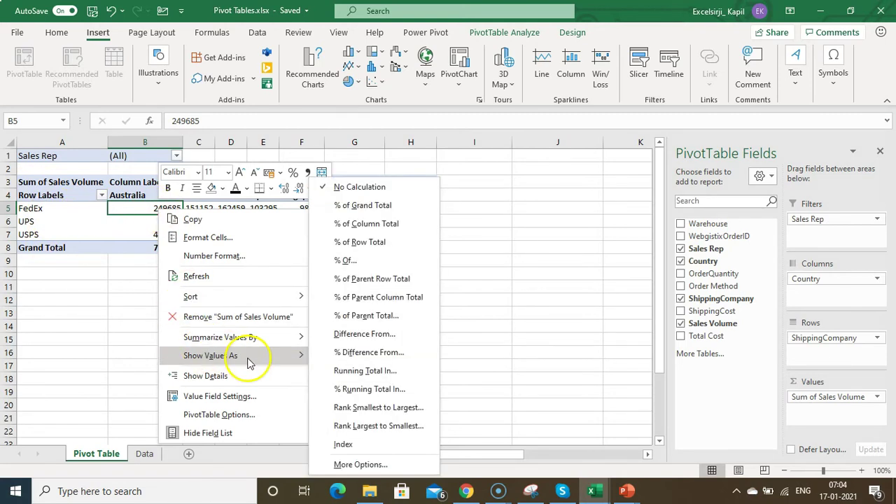
{"action": "mouse_move", "coordinate": [256, 343]}
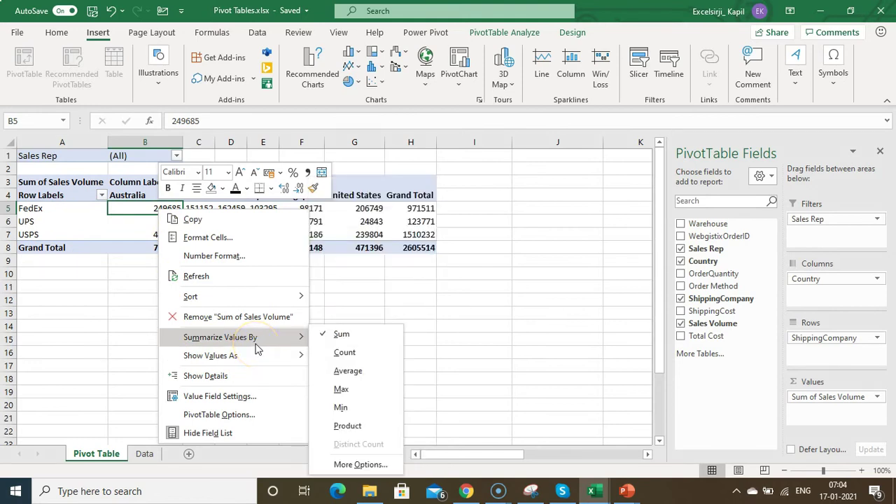
{"action": "left_click", "coordinate": [340, 391]}
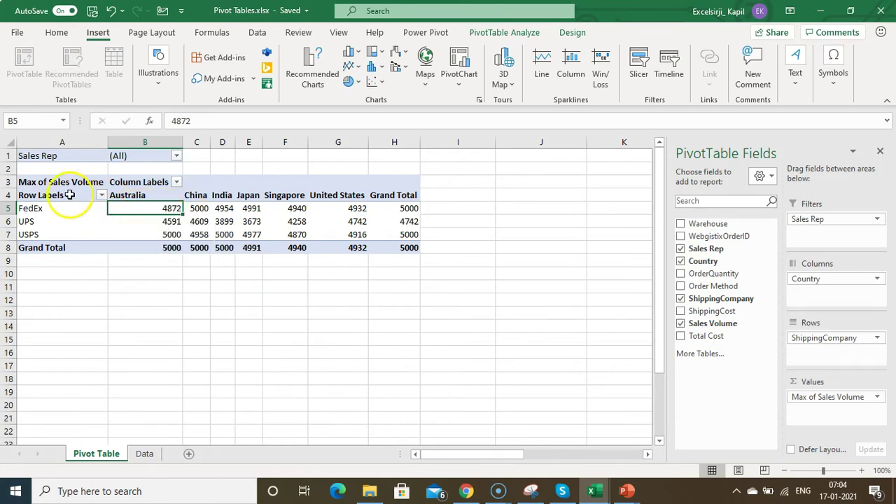
Summarize the Sales Volume values by Average.
{"action": "left_click", "coordinate": [136, 210]}
{"action": "right_click", "coordinate": [135, 210]}
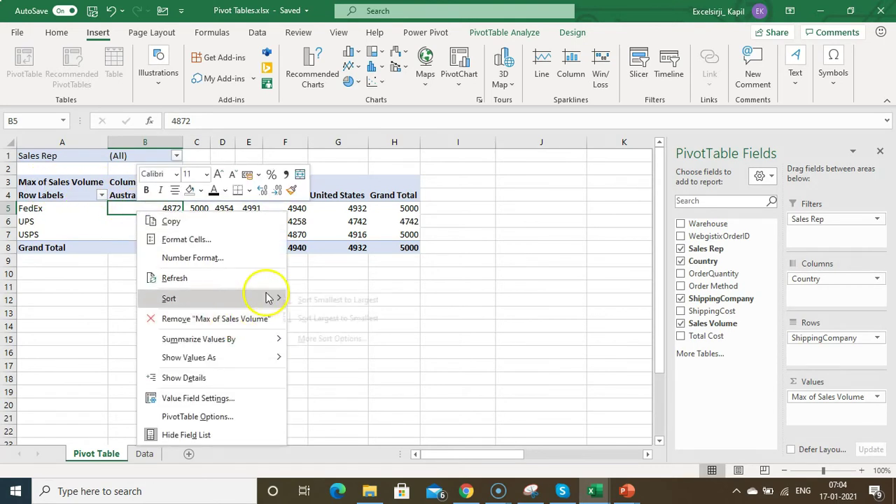
{"action": "mouse_move", "coordinate": [251, 339]}
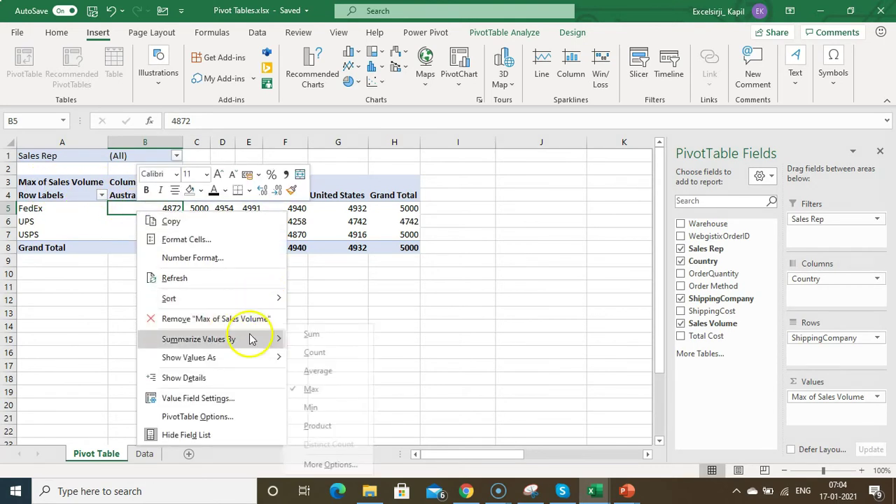
{"action": "left_click", "coordinate": [342, 375]}
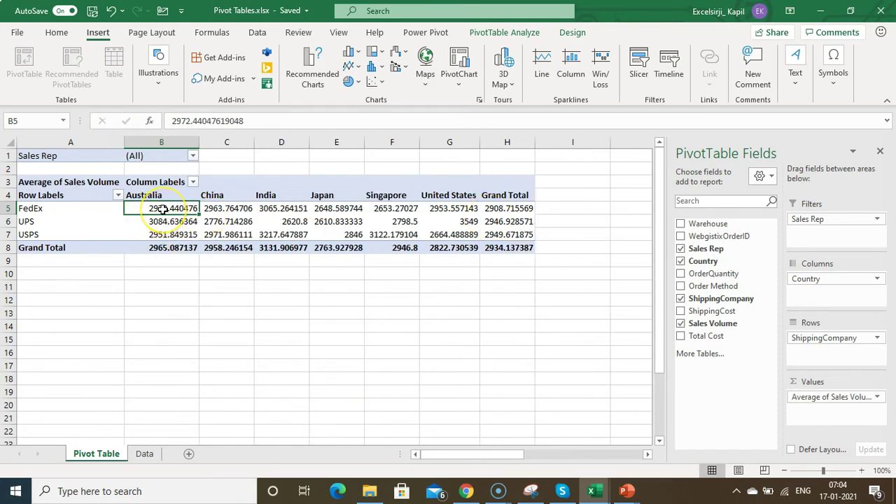
Summarize the Sales Volume values by Count.
{"action": "right_click", "coordinate": [162, 209]}
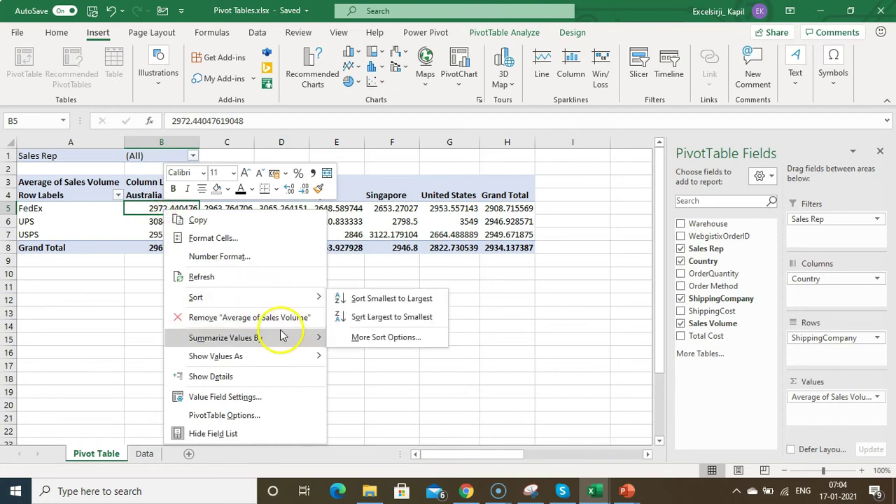
{"action": "mouse_move", "coordinate": [282, 335]}
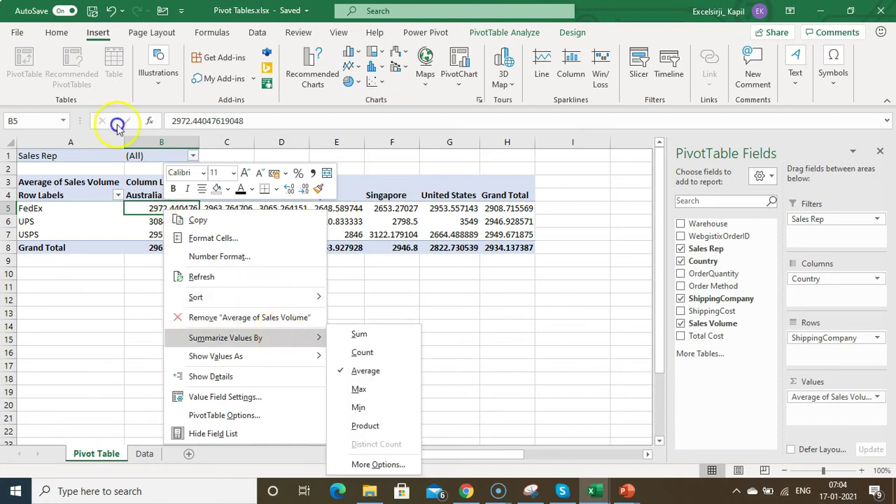
{"action": "left_click", "coordinate": [390, 355]}
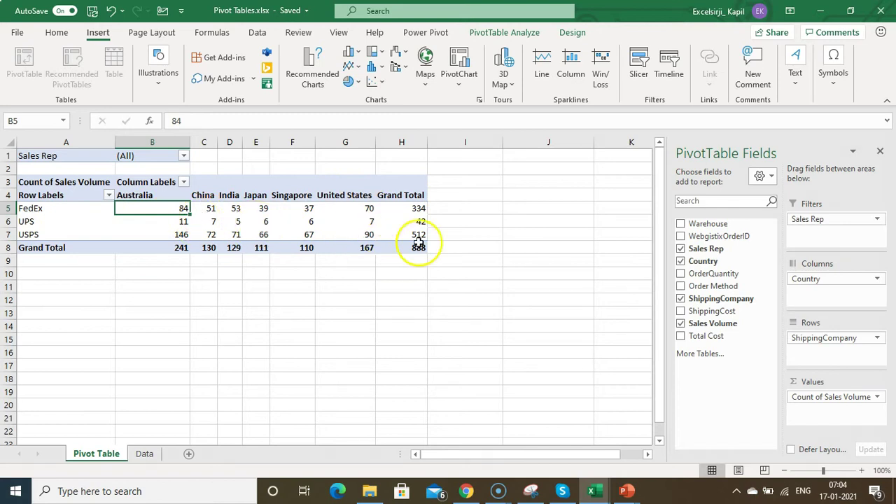
Arrange the PivotTable Fields pane with the fields section and areas section stacked.
{"action": "left_click", "coordinate": [312, 219]}
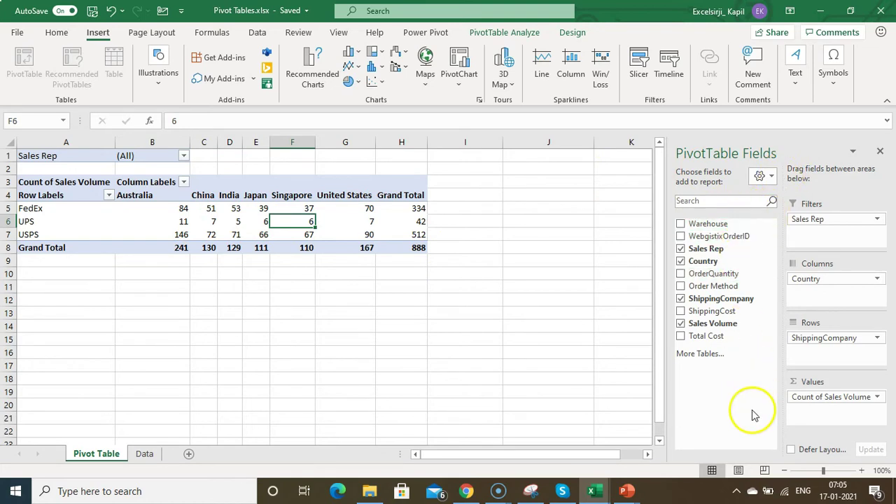
{"action": "left_click", "coordinate": [770, 175]}
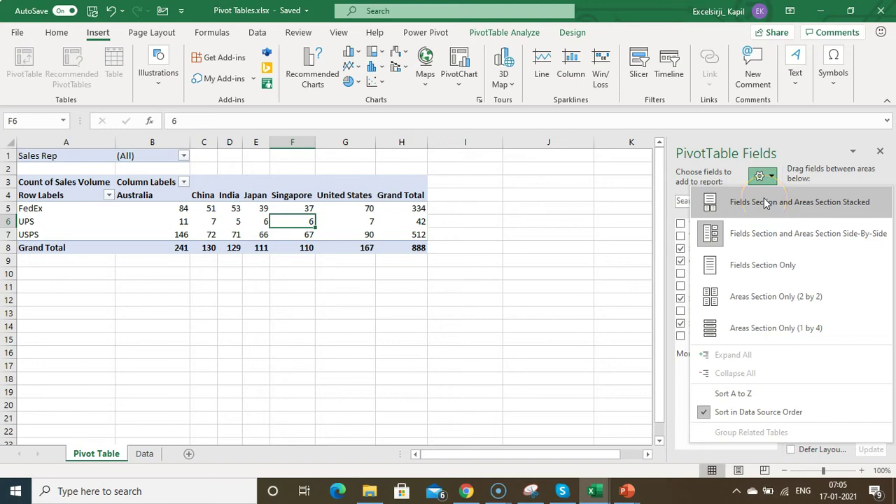
{"action": "left_click", "coordinate": [765, 202]}
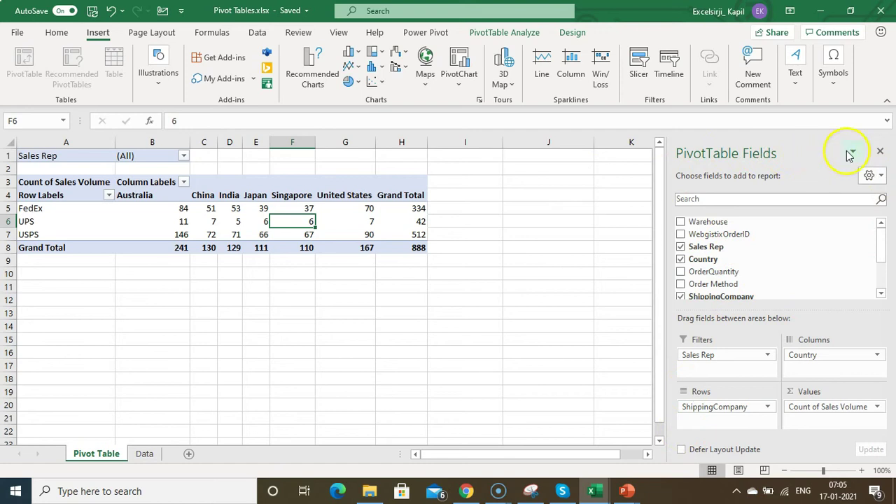
Undo the last change to how the Sales Volume values are summarized.
{"action": "left_click", "coordinate": [494, 248]}
{"action": "key", "text": "ctrl+z"}
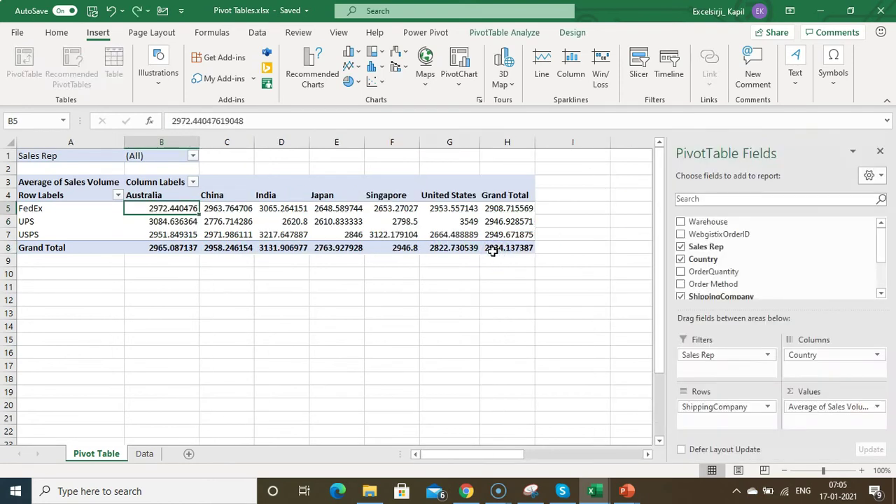
{"action": "left_click", "coordinate": [340, 234]}
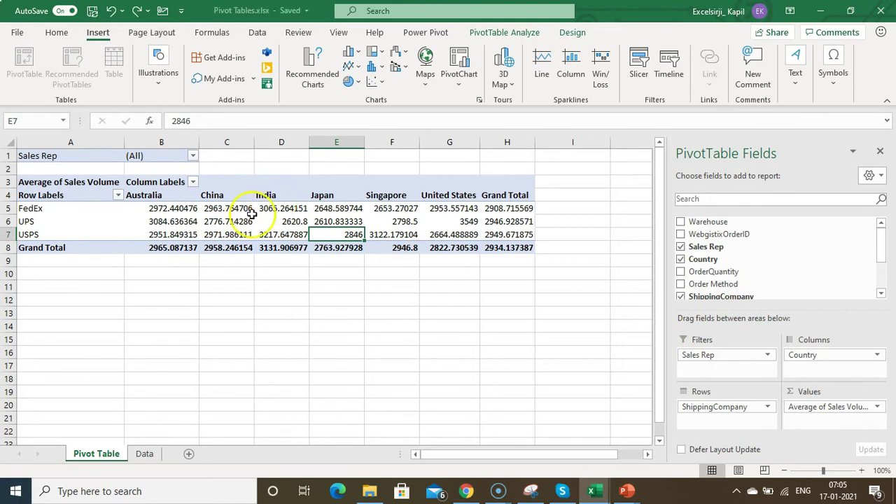
Move the Country field from the columns area to the rows area, beneath ShippingCompany.
{"action": "left_click_drag", "start_coordinate": [154, 196], "coordinate": [390, 195]}
{"action": "left_click_drag", "start_coordinate": [804, 358], "coordinate": [734, 422]}
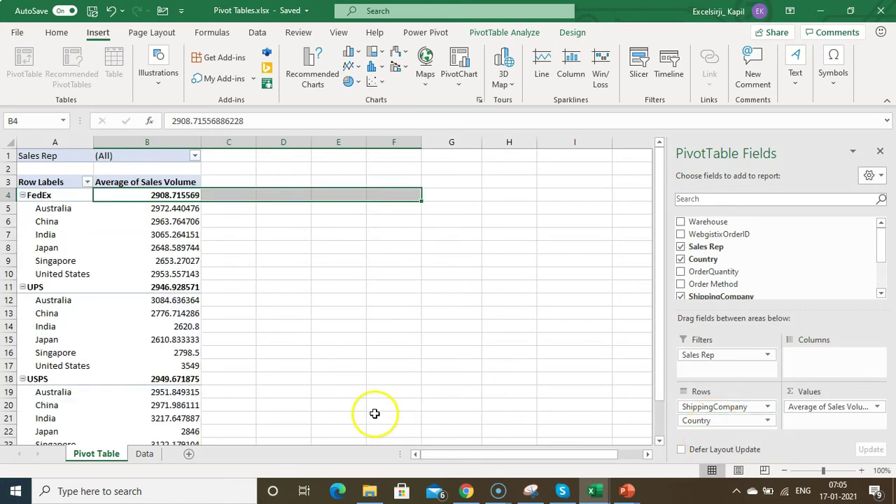
{"action": "left_click", "coordinate": [111, 248]}
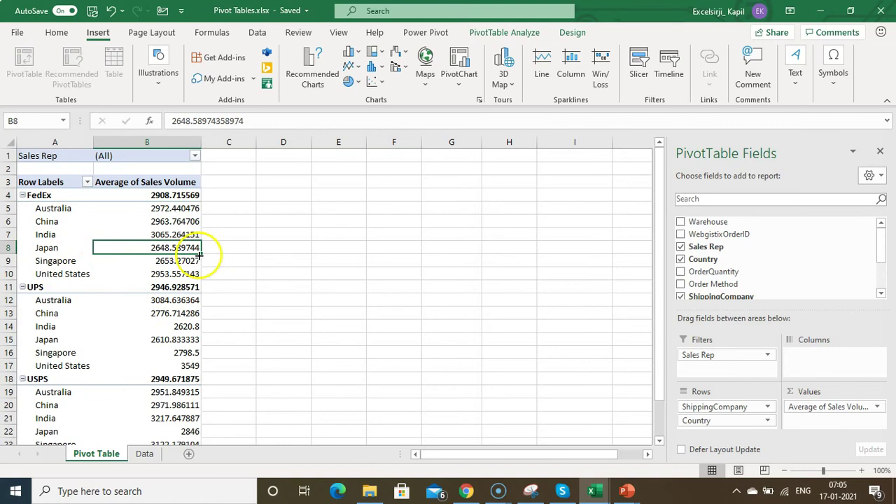
{"action": "left_click", "coordinate": [40, 222]}
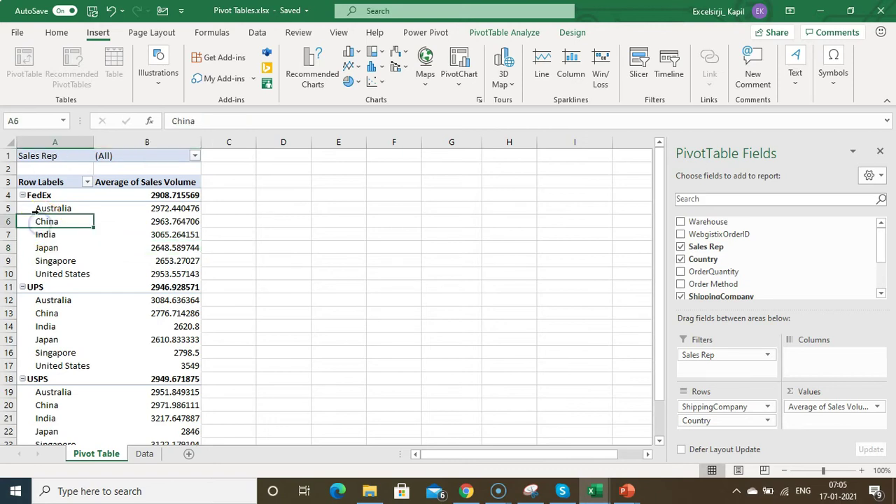
Switch the PivotTable's report layout to Tabular Form.
{"action": "left_click", "coordinate": [571, 32]}
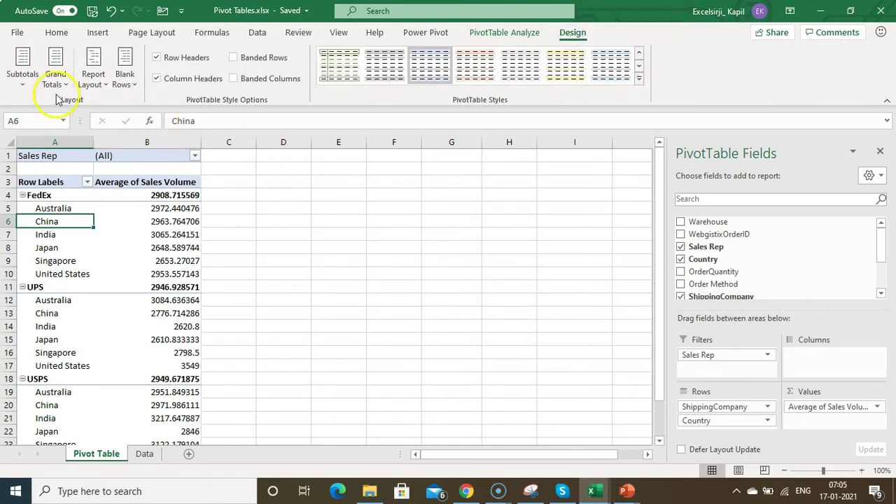
{"action": "left_click", "coordinate": [95, 83]}
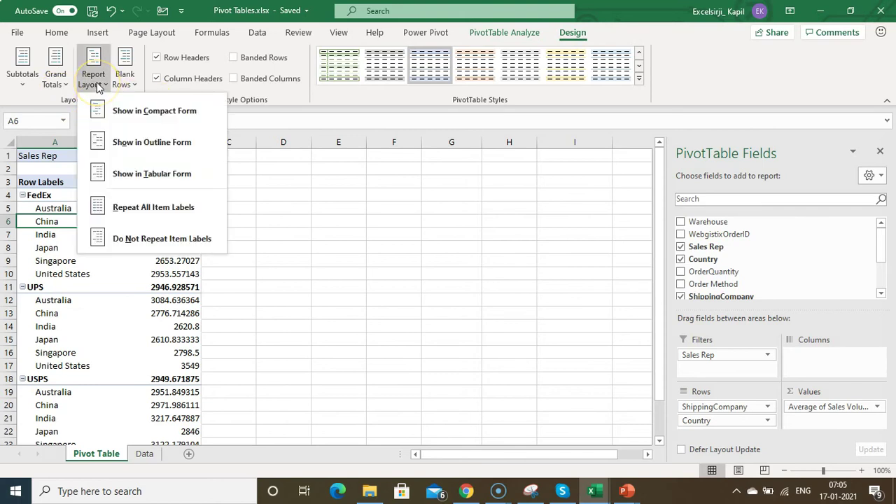
{"action": "left_click", "coordinate": [130, 173]}
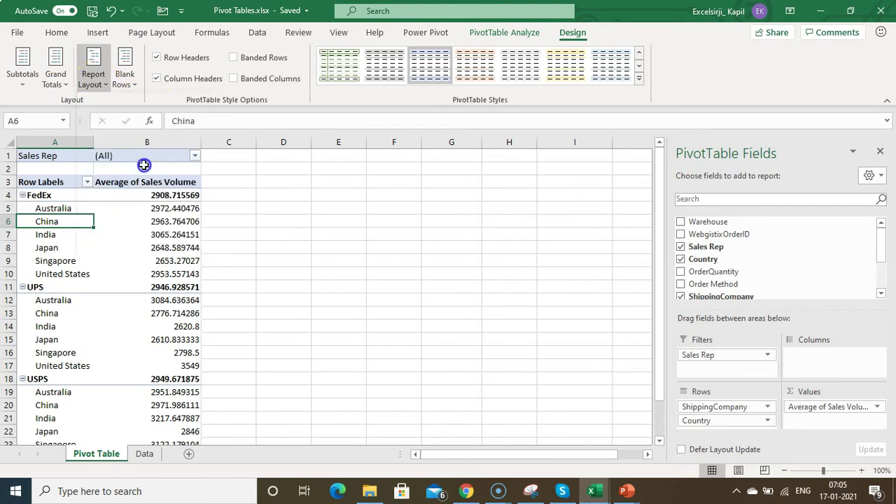
{"action": "left_click", "coordinate": [201, 208]}
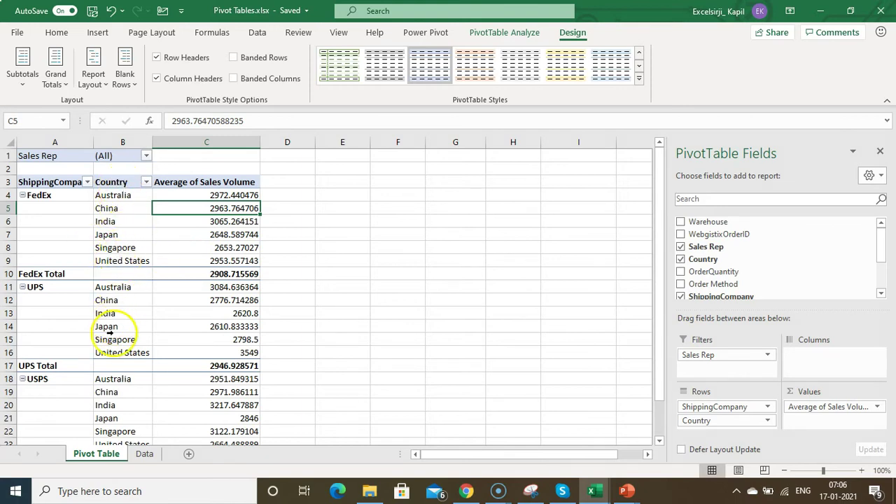
{"action": "left_click", "coordinate": [155, 260]}
Try repeating all item labels in the ShippingCompany column, and set the layout back to not repeating them.
{"action": "left_click", "coordinate": [60, 208]}
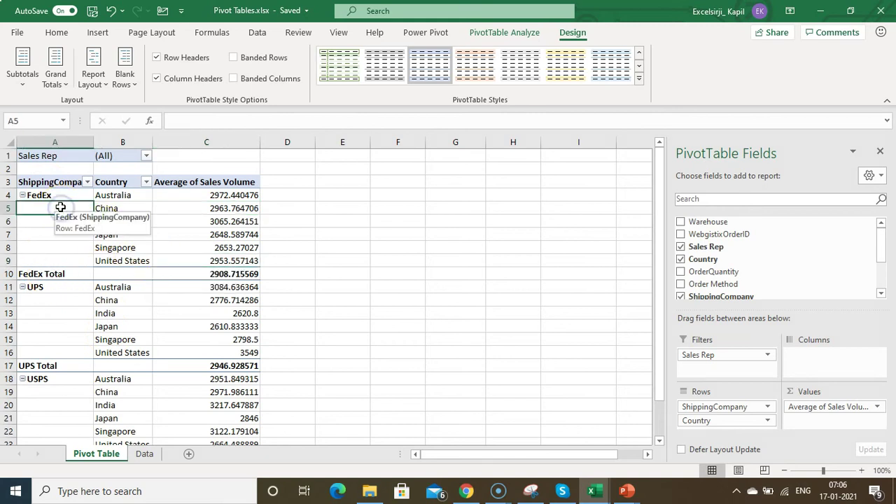
{"action": "left_click_drag", "start_coordinate": [51, 259], "coordinate": [49, 218]}
{"action": "left_click", "coordinate": [49, 217]}
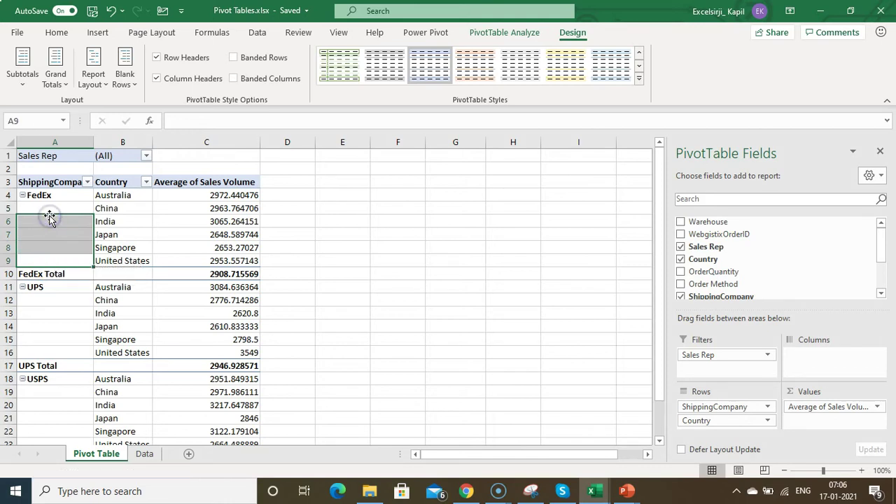
{"action": "left_click", "coordinate": [49, 209]}
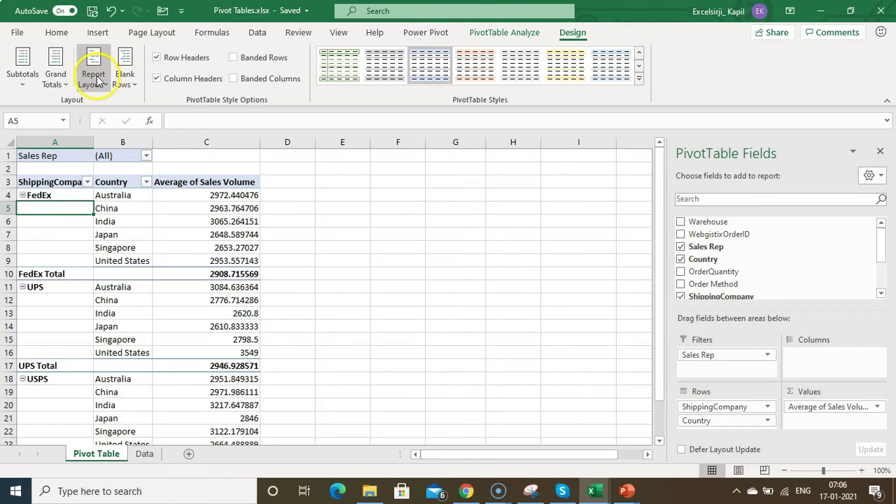
{"action": "left_click", "coordinate": [96, 79]}
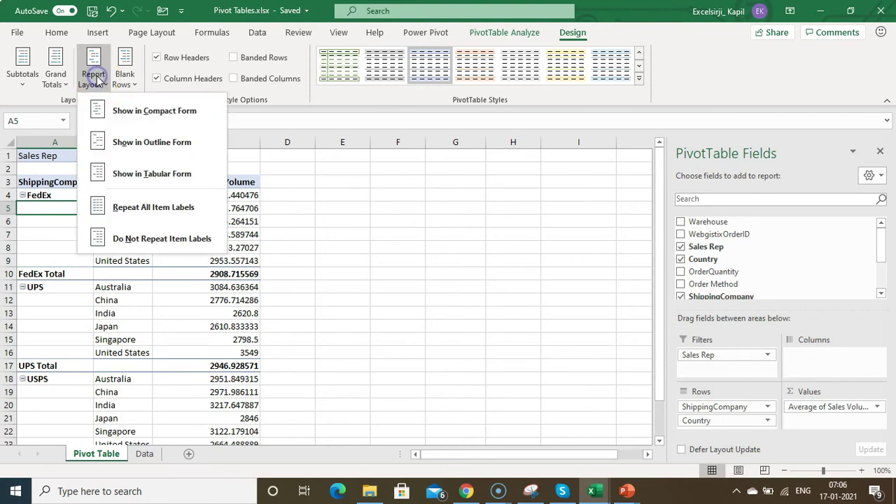
{"action": "left_click", "coordinate": [185, 219]}
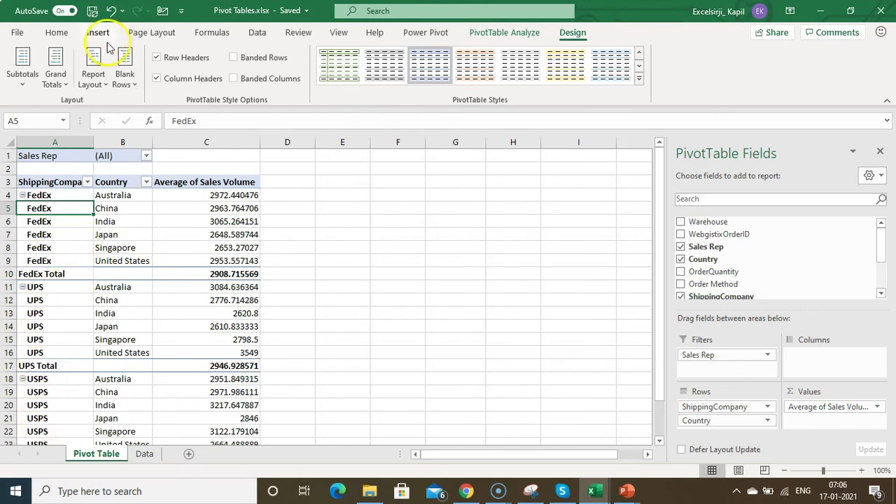
{"action": "left_click", "coordinate": [92, 82]}
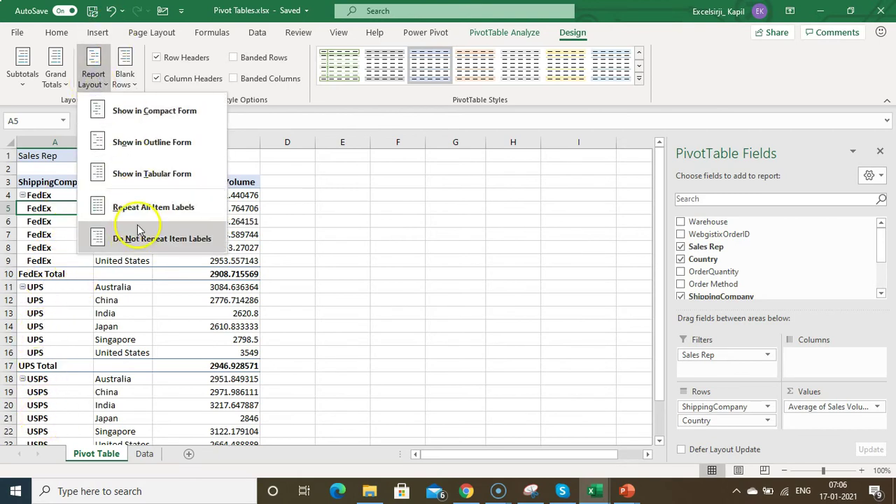
{"action": "left_click", "coordinate": [194, 240]}
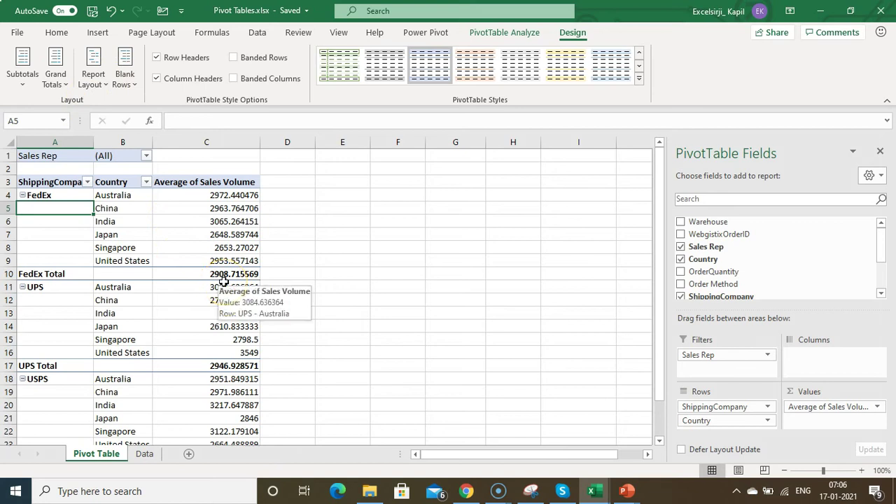
Hide the subtotals for each shipping company in the PivotTable.
{"action": "mouse_move", "coordinate": [212, 361]}
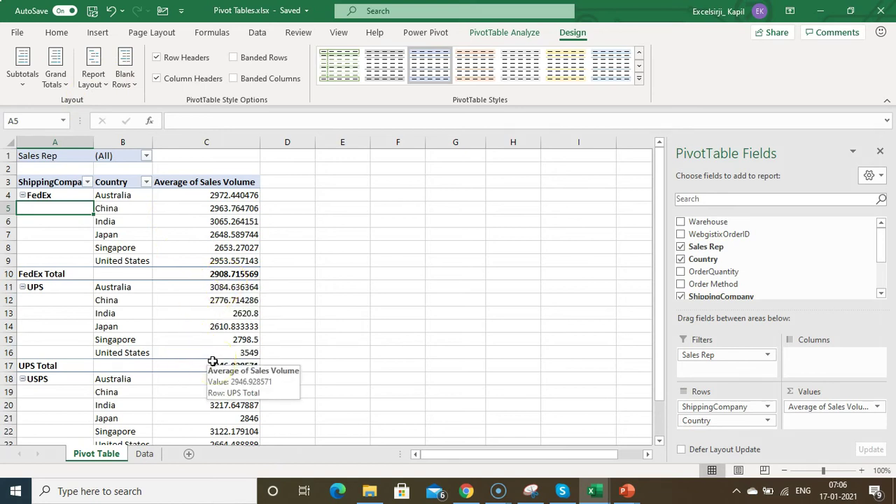
{"action": "left_click", "coordinate": [24, 82]}
{"action": "left_click", "coordinate": [62, 113]}
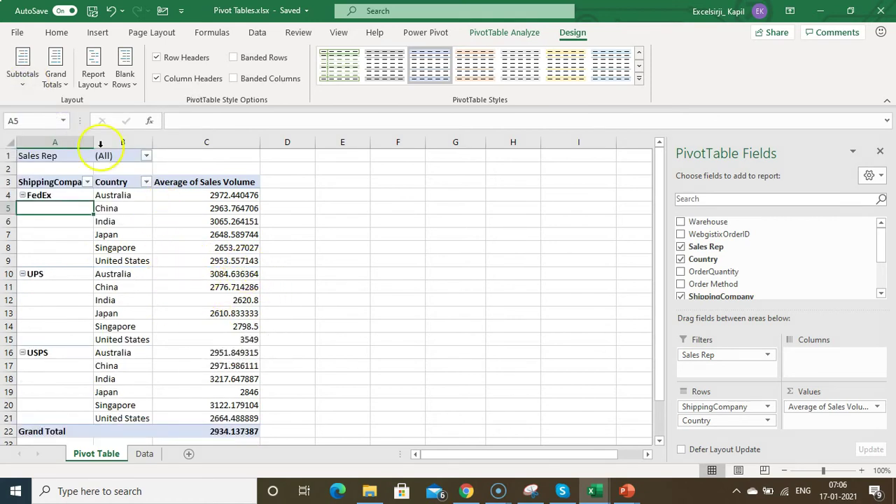
Try the PivotTable with grand totals off for rows and columns, and turn them back on for both.
{"action": "left_click", "coordinate": [55, 80]}
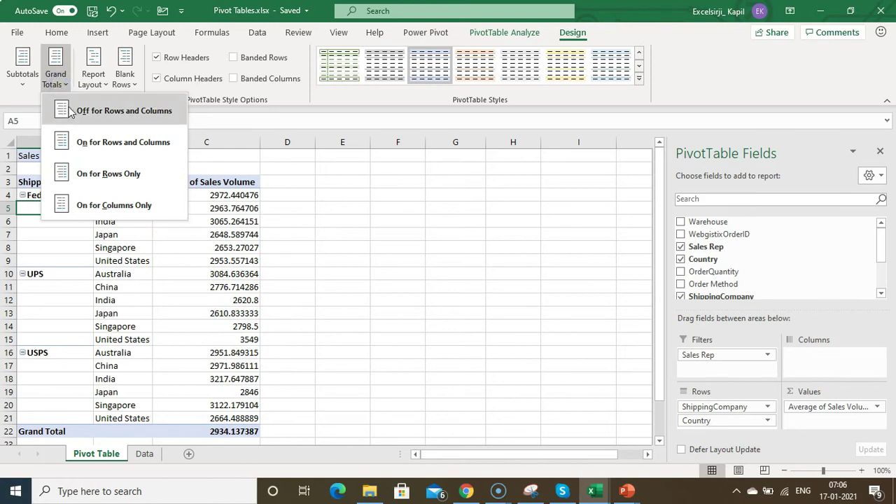
{"action": "left_click", "coordinate": [69, 108]}
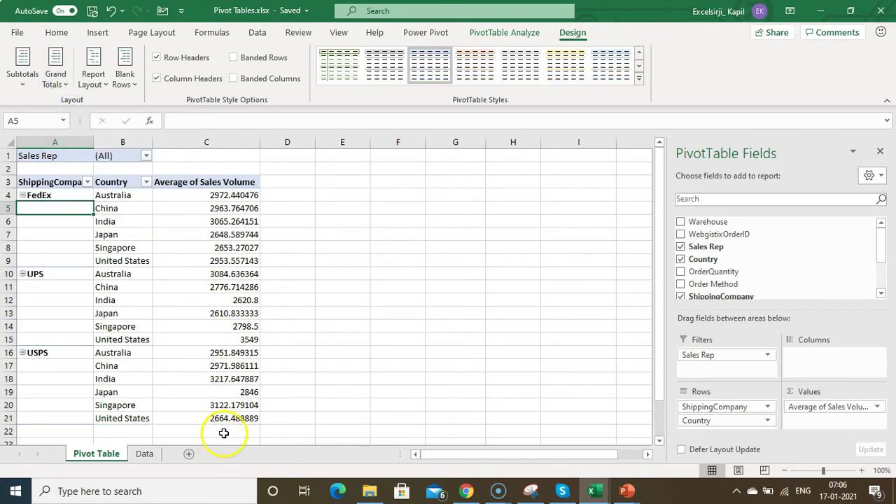
{"action": "left_click", "coordinate": [224, 433]}
{"action": "left_click", "coordinate": [161, 181]}
{"action": "left_click", "coordinate": [180, 205]}
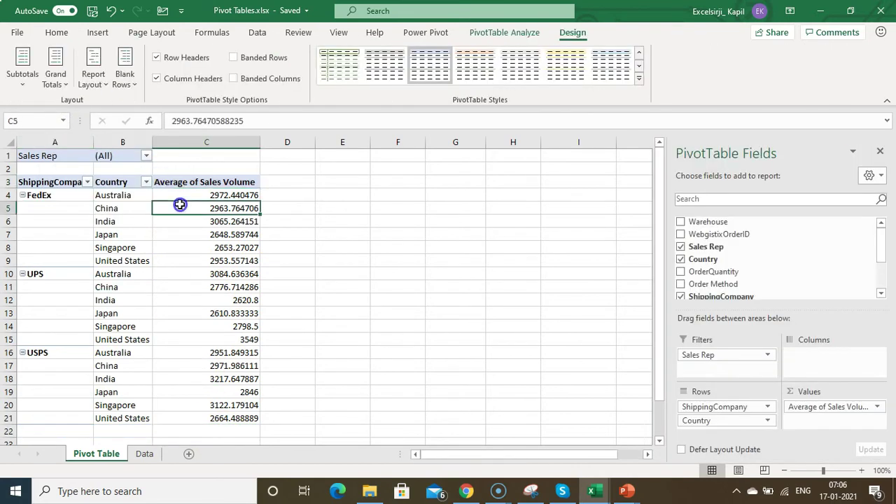
{"action": "left_click", "coordinate": [63, 84]}
{"action": "left_click", "coordinate": [72, 142]}
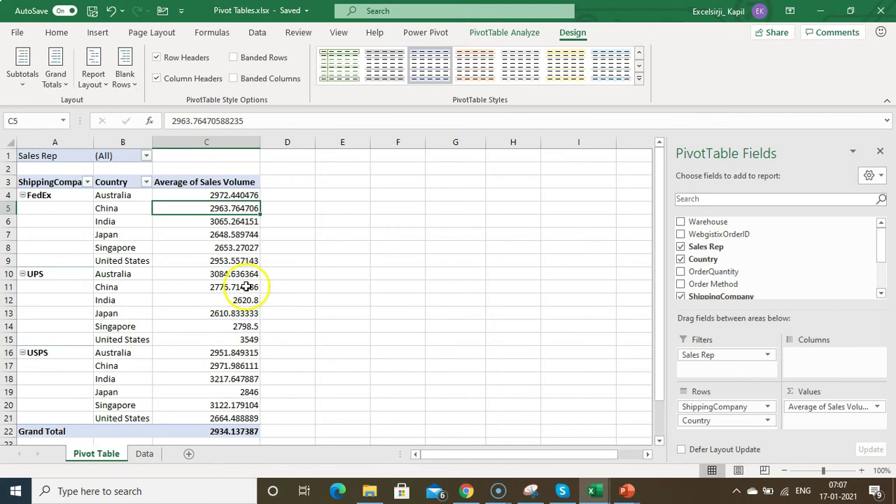
Preview the light and medium PivotTable styles without applying one.
{"action": "left_click", "coordinate": [638, 82]}
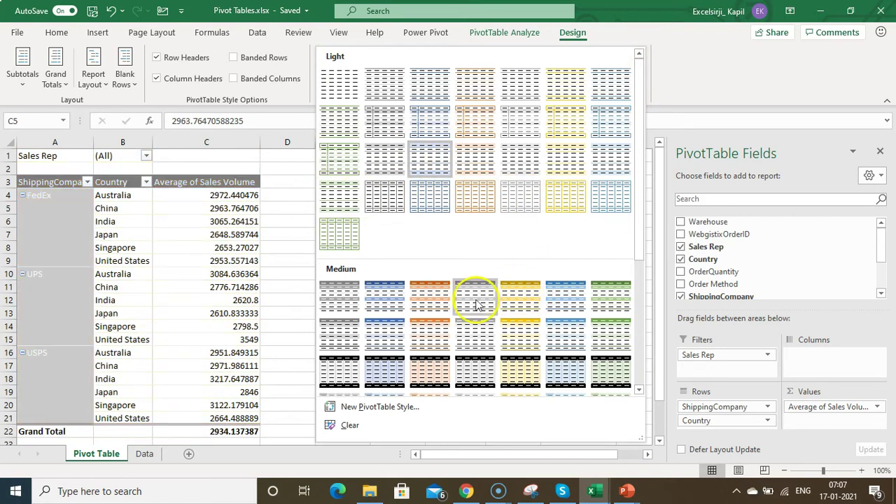
{"action": "left_click", "coordinate": [219, 259]}
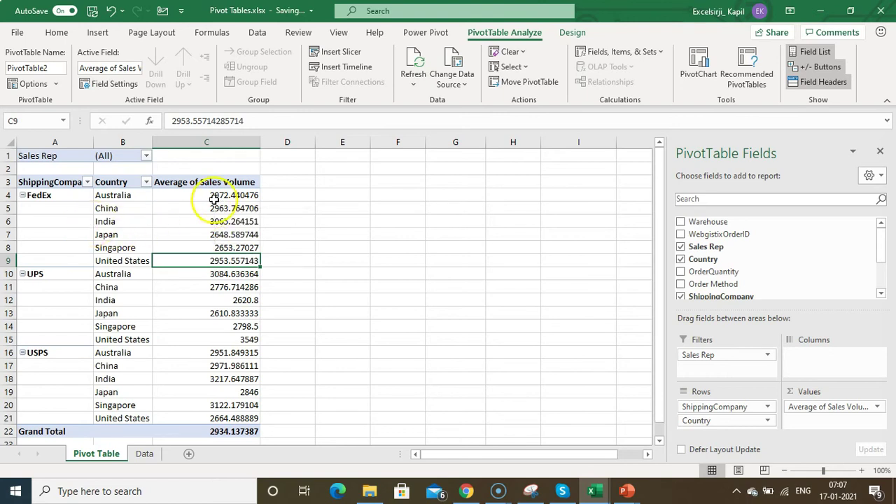
Set the number format of the Average of Sales Volume values to Currency with the $ English (Hong Kong SAR) symbol.
{"action": "right_click", "coordinate": [214, 199]}
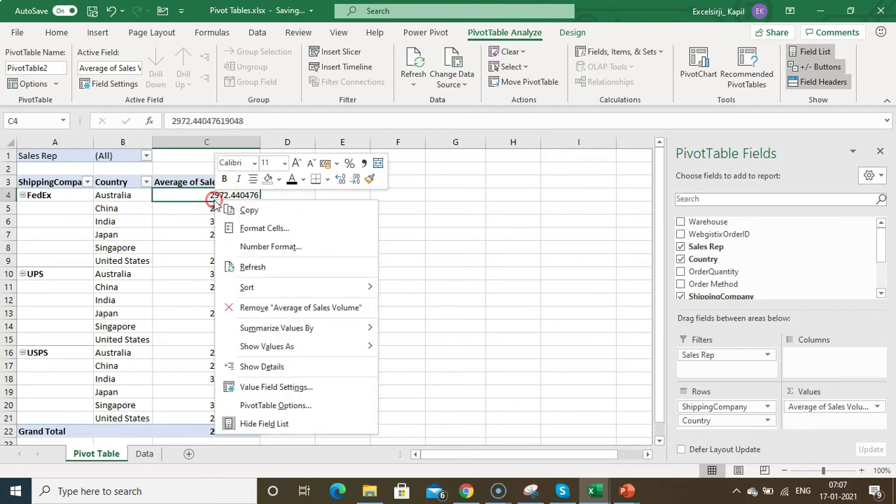
{"action": "left_click", "coordinate": [284, 252]}
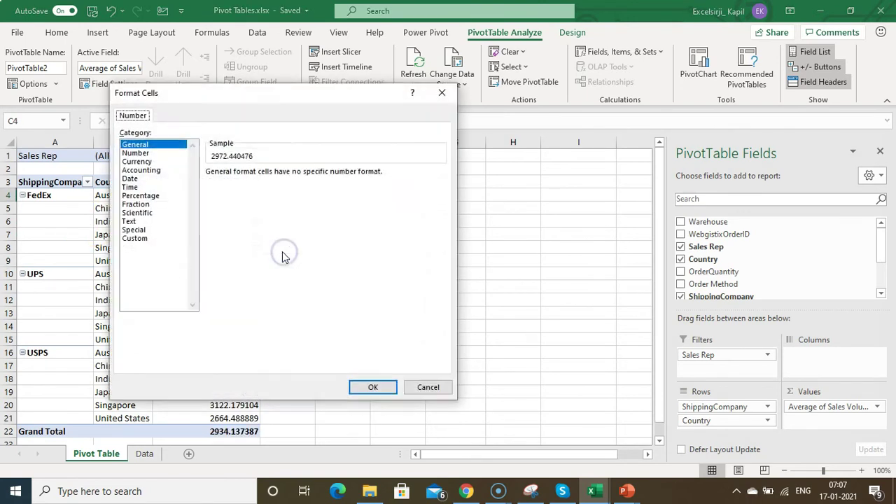
{"action": "left_click_drag", "start_coordinate": [278, 101], "coordinate": [552, 96]}
{"action": "left_click", "coordinate": [420, 158]}
{"action": "left_click", "coordinate": [534, 184]}
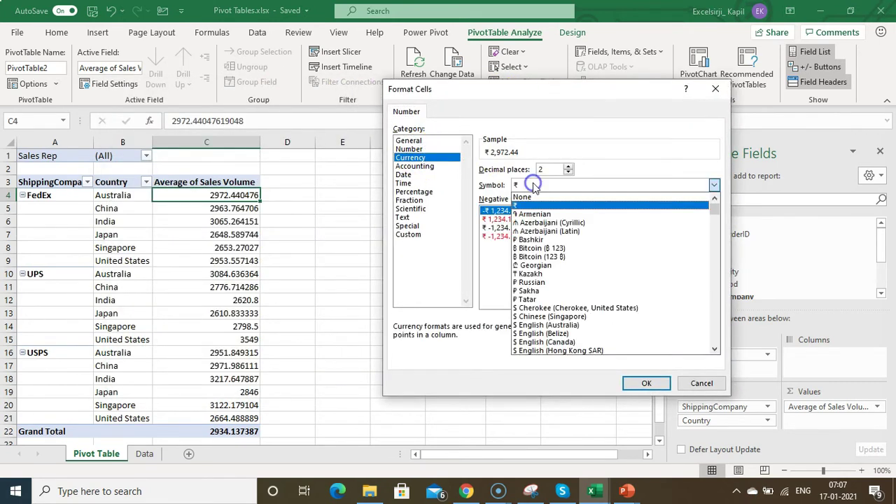
{"action": "left_click", "coordinate": [551, 347]}
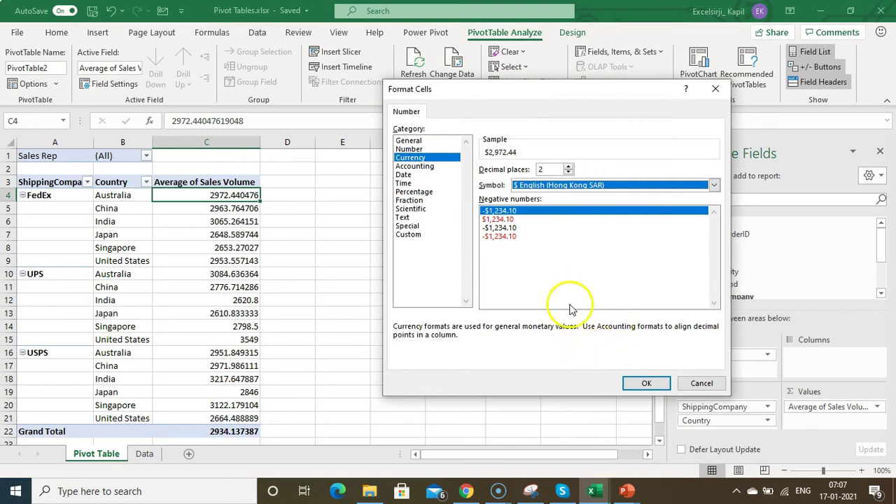
{"action": "left_click", "coordinate": [640, 382]}
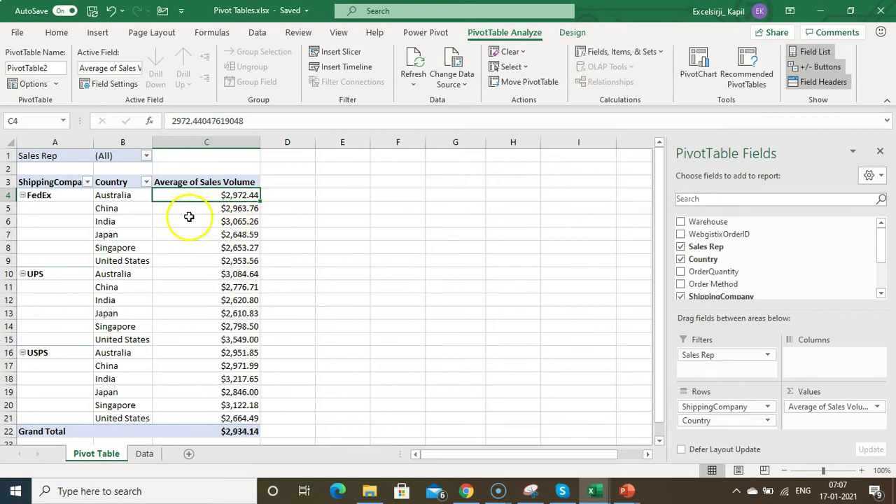
Check the choices in the Sales Rep report filter and remove the Sales Rep field from the filters area.
{"action": "left_click", "coordinate": [146, 155]}
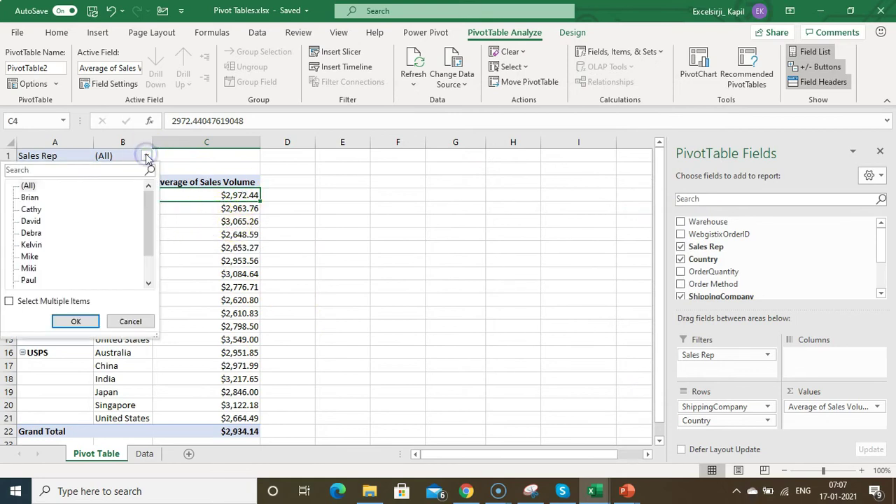
{"action": "left_click", "coordinate": [233, 237]}
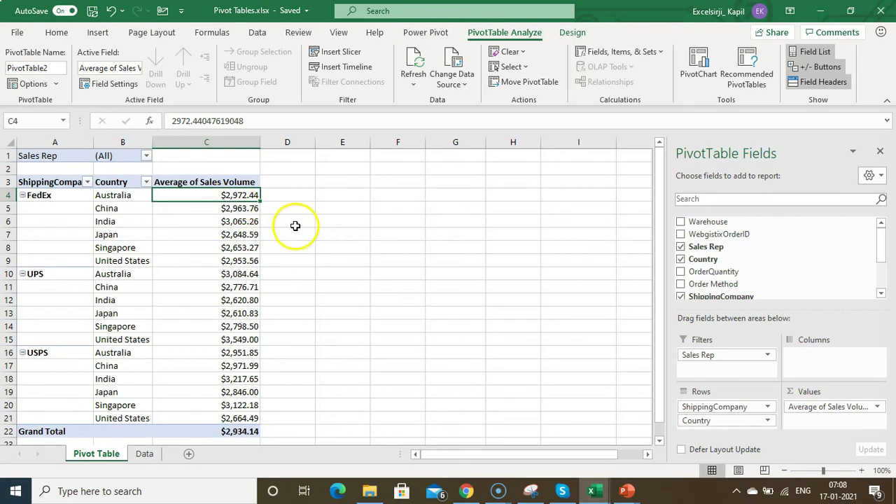
{"action": "left_click_drag", "start_coordinate": [725, 357], "coordinate": [735, 248]}
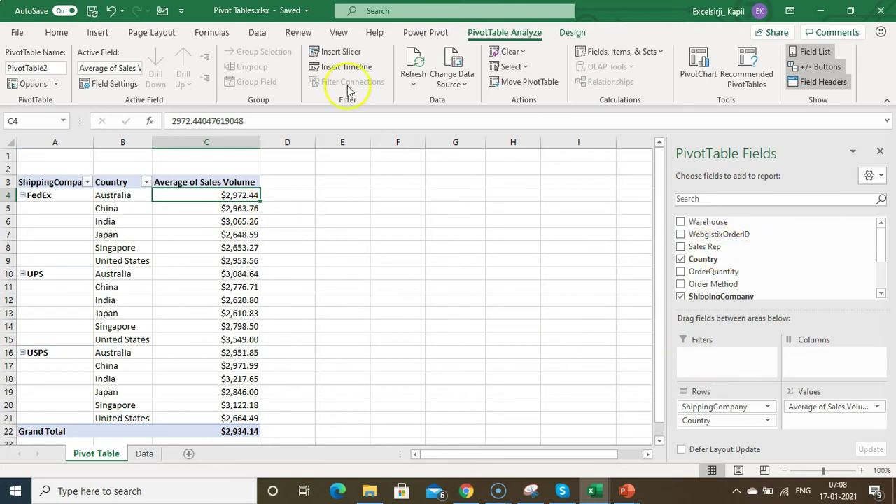
Insert a Warehouse slicer for the PivotTable and shorten it to about 2.75 cm high.
{"action": "left_click", "coordinate": [338, 53]}
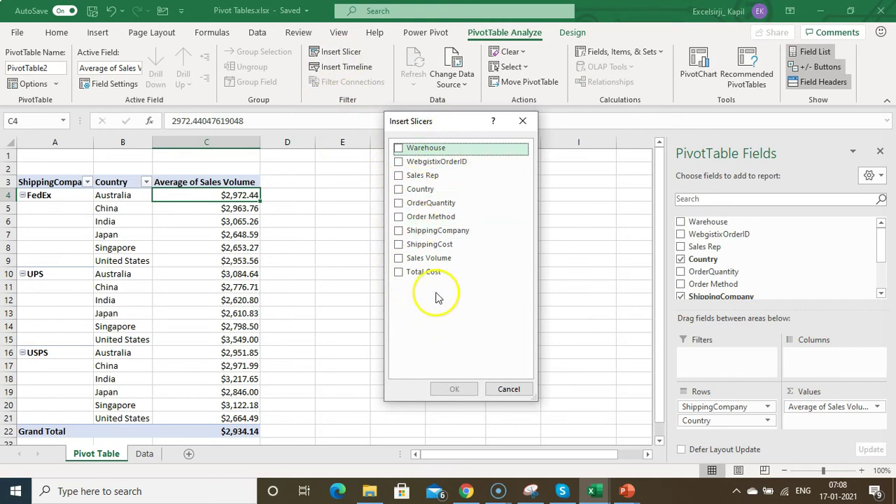
{"action": "left_click", "coordinate": [398, 177]}
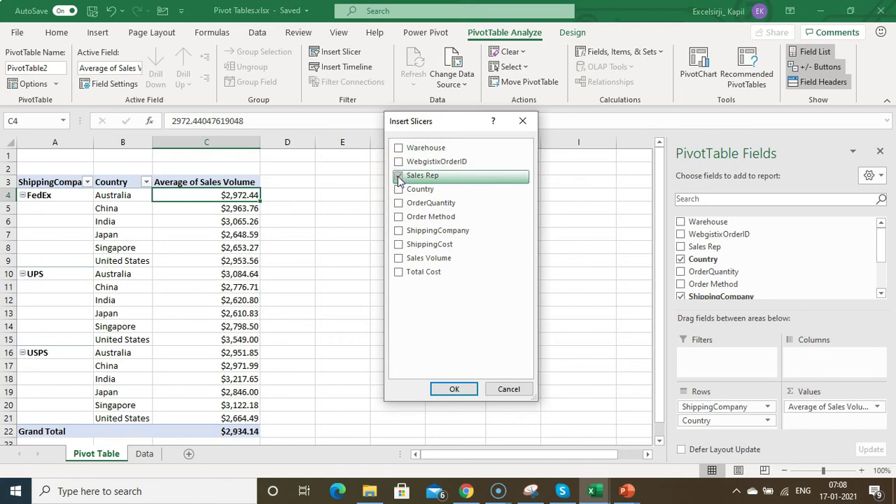
{"action": "left_click", "coordinate": [402, 178]}
{"action": "left_click", "coordinate": [454, 388]}
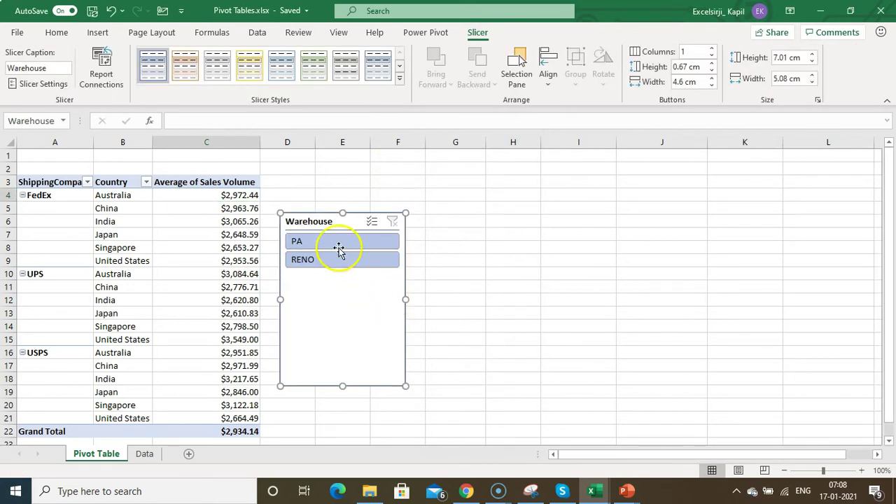
{"action": "left_click", "coordinate": [334, 285]}
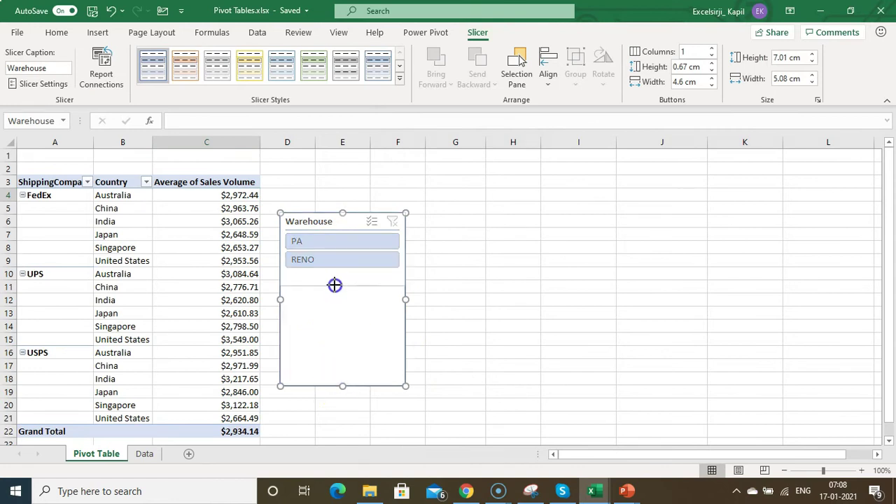
Try filtering the PivotTable by the PA and RENO warehouses, clear the filter, and delete the Warehouse slicer.
{"action": "left_click", "coordinate": [320, 241]}
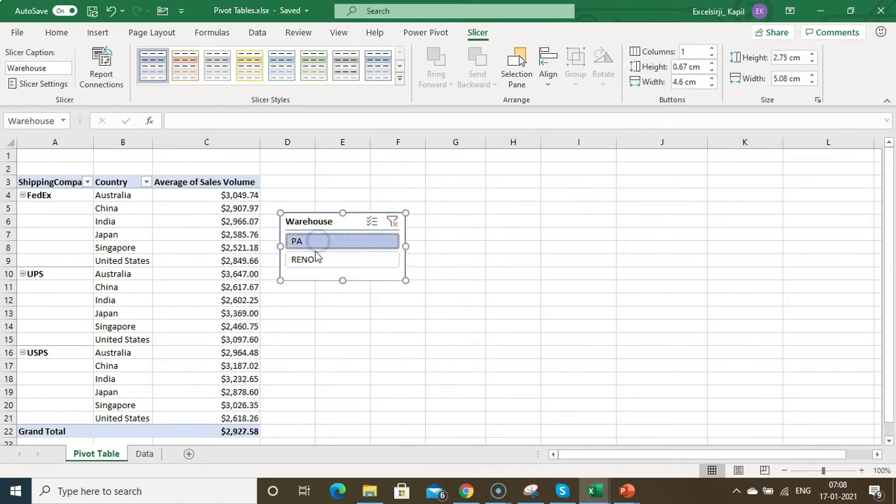
{"action": "left_click", "coordinate": [315, 257]}
{"action": "left_click", "coordinate": [315, 242]}
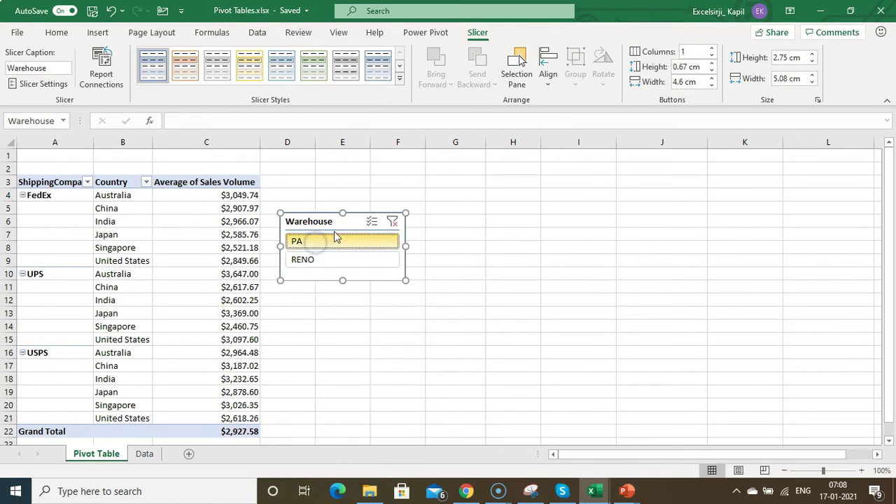
{"action": "left_click", "coordinate": [393, 222]}
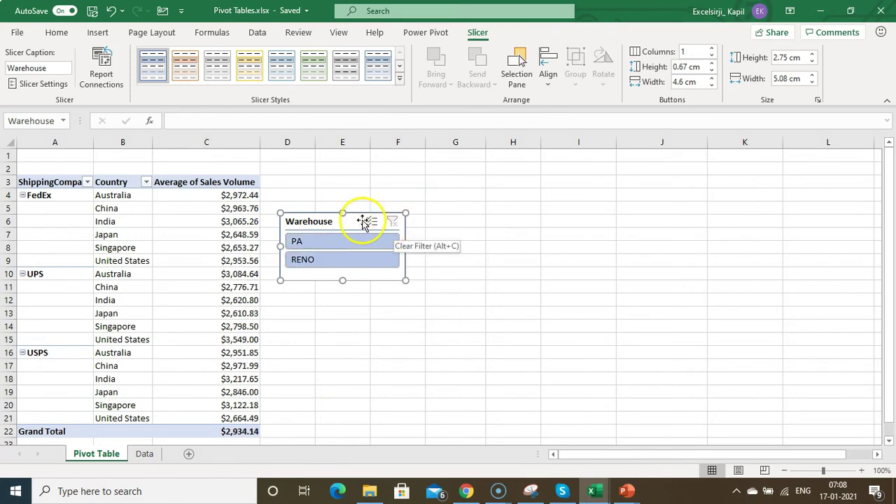
{"action": "key", "text": "Delete"}
Insert a Sales Rep slicer for the PivotTable and lay out its buttons in 2 columns.
{"action": "left_click", "coordinate": [474, 33]}
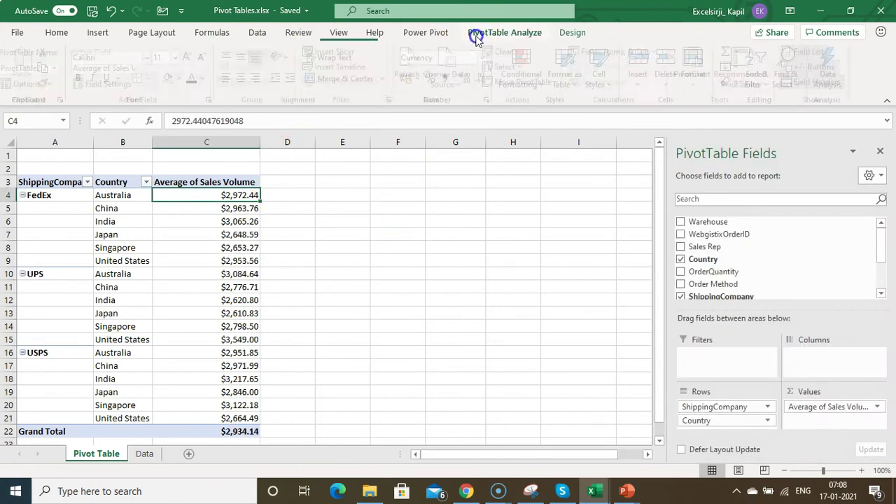
{"action": "left_click", "coordinate": [323, 52]}
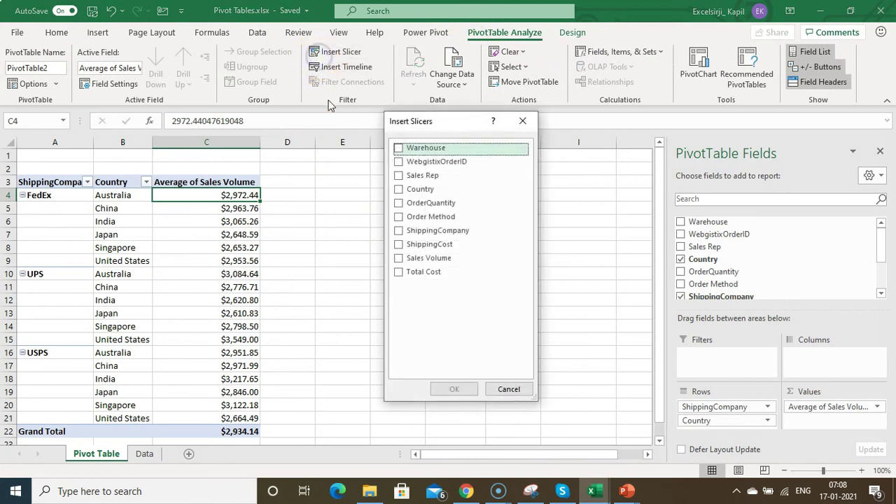
{"action": "left_click", "coordinate": [398, 175]}
{"action": "left_click", "coordinate": [456, 389]}
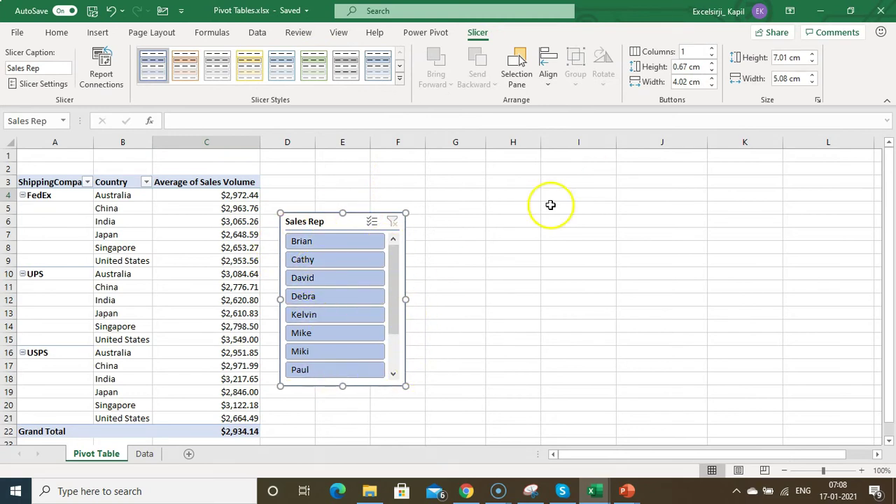
{"action": "left_click", "coordinate": [691, 53]}
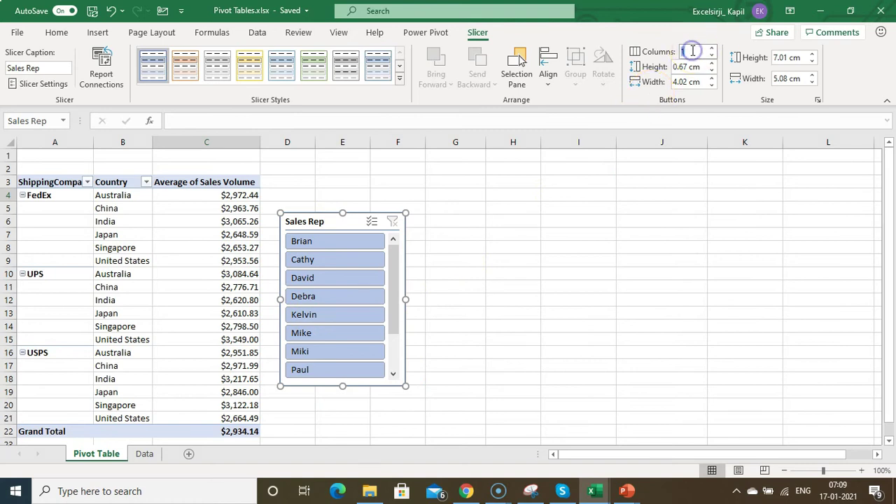
{"action": "key", "text": "Return"}
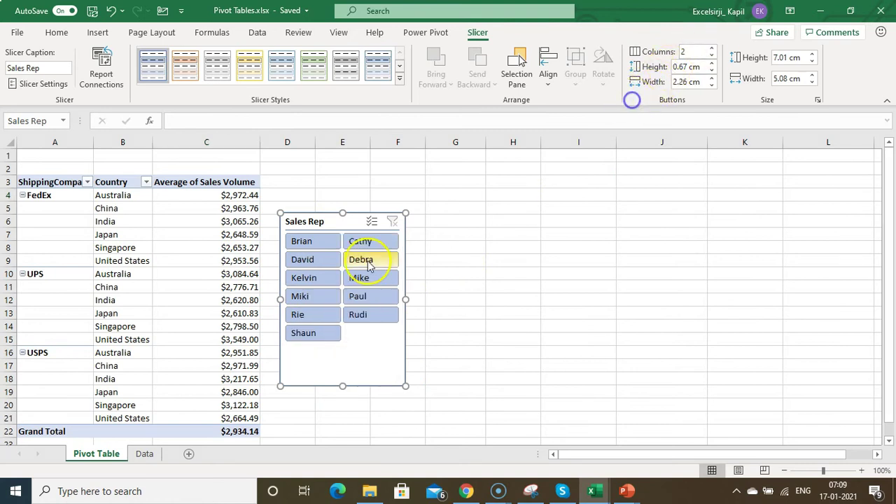
Resize the Sales Rep slicer to about 7.7 cm wide and 5.53 cm high, and move it up beside the PivotTable.
{"action": "left_click_drag", "start_coordinate": [408, 299], "coordinate": [470, 299]}
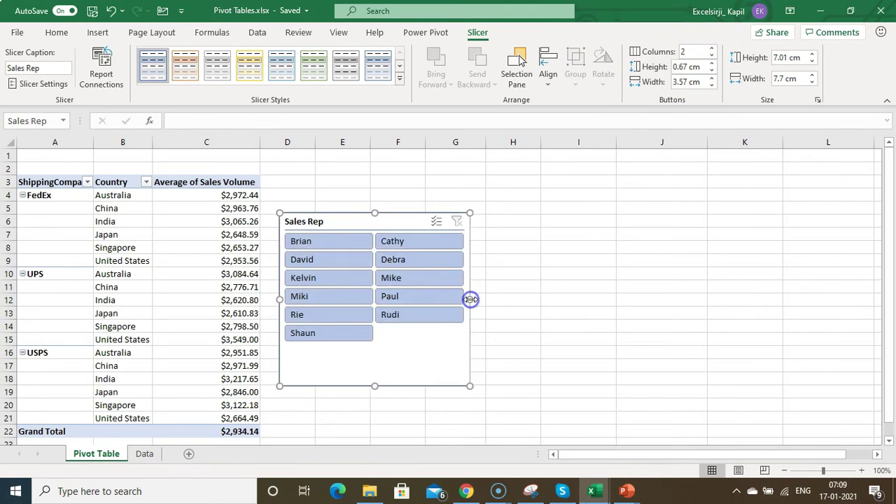
{"action": "left_click_drag", "start_coordinate": [372, 381], "coordinate": [376, 350]}
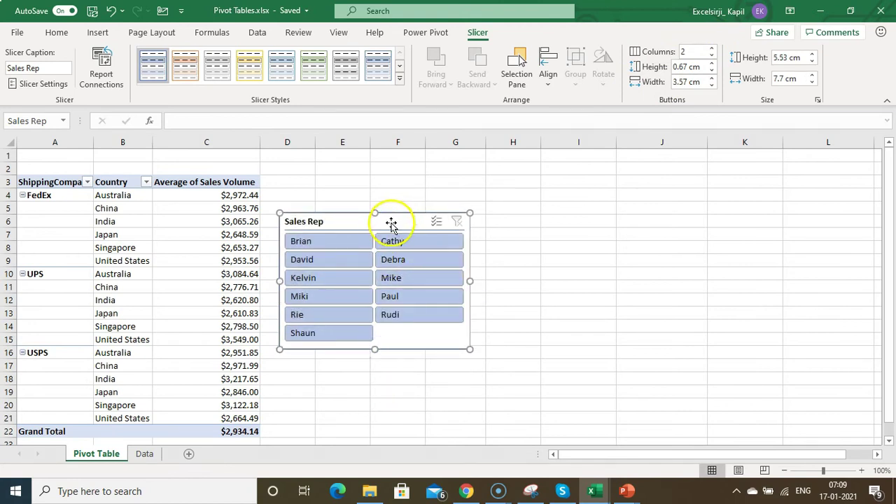
{"action": "left_click_drag", "start_coordinate": [390, 223], "coordinate": [398, 183]}
Try filtering the PivotTable by several sales reps one at a time with the slicer, and clear the filter.
{"action": "left_click", "coordinate": [354, 198]}
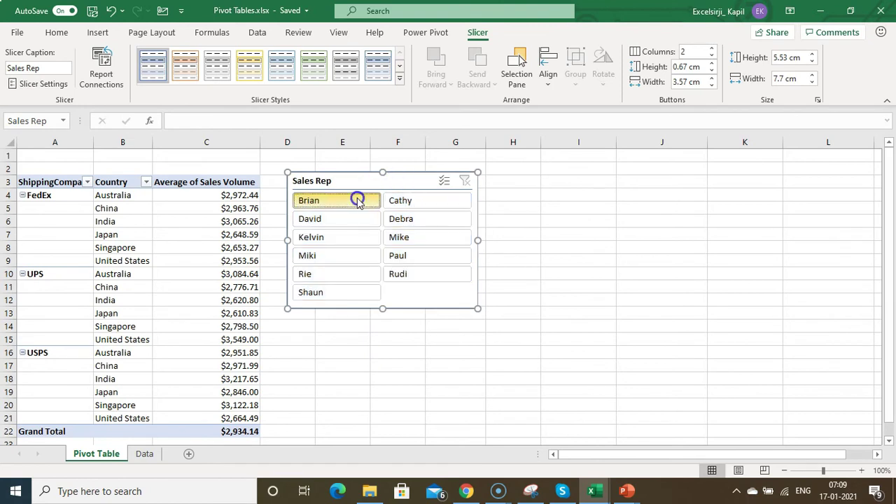
{"action": "left_click", "coordinate": [352, 218]}
{"action": "left_click", "coordinate": [345, 236]}
{"action": "left_click", "coordinate": [341, 274]}
{"action": "left_click", "coordinate": [430, 236]}
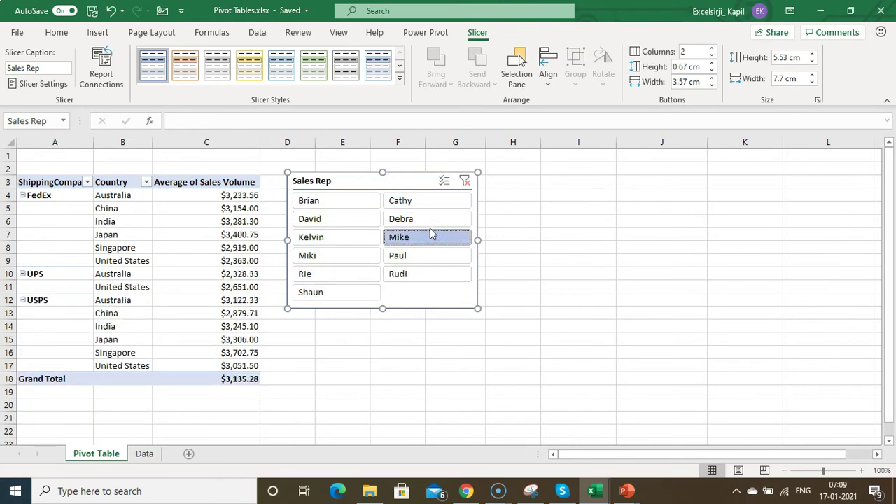
{"action": "left_click", "coordinate": [425, 221]}
{"action": "left_click", "coordinate": [426, 302]}
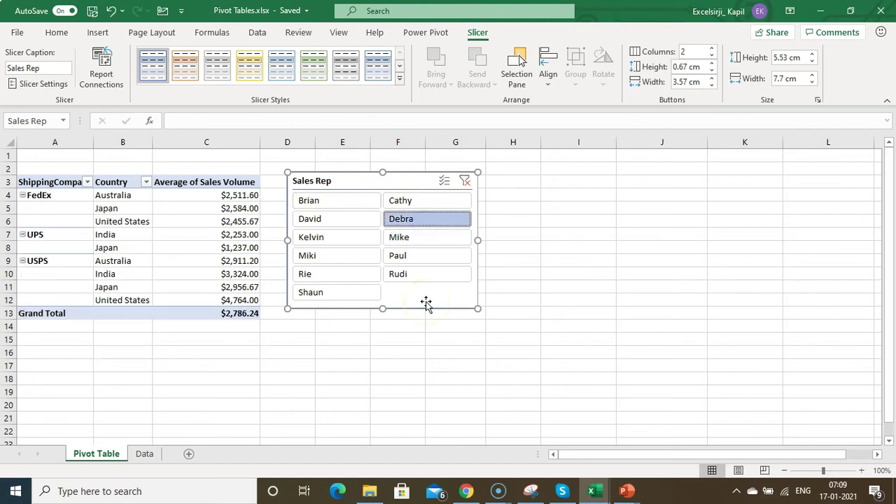
{"action": "left_click", "coordinate": [465, 184]}
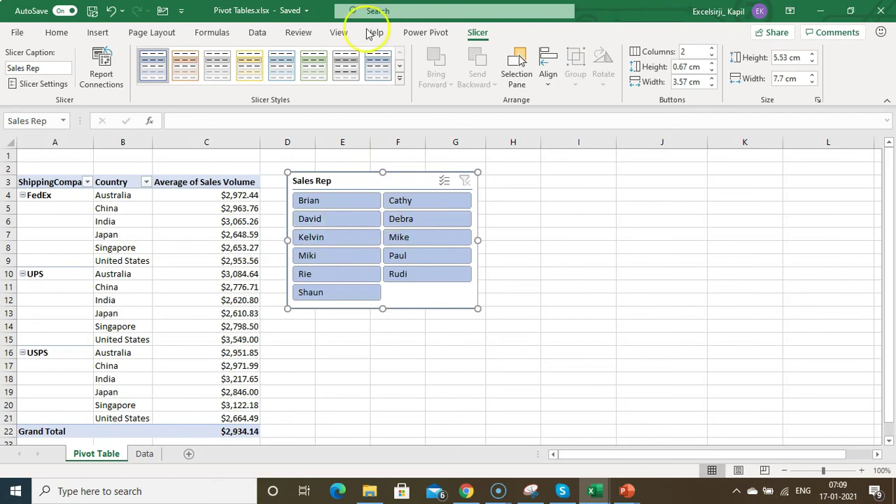
Apply the green Dark slicer style to the Sales Rep slicer.
{"action": "left_click", "coordinate": [398, 81]}
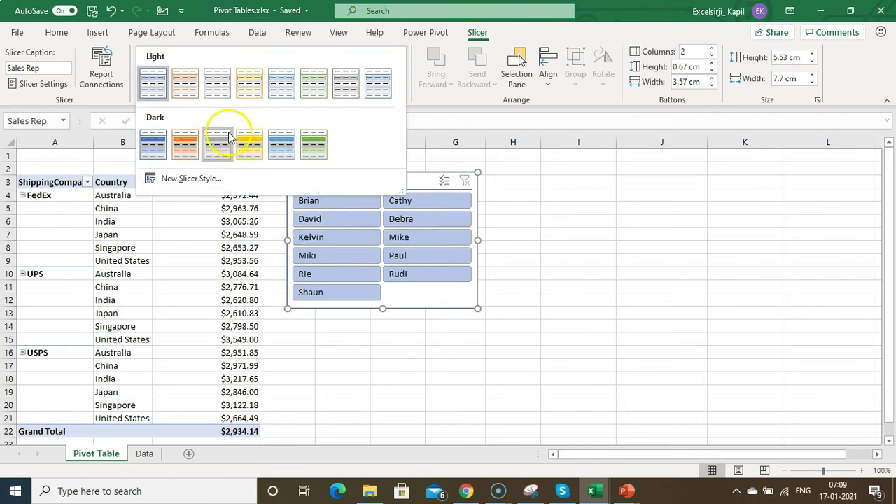
{"action": "left_click", "coordinate": [281, 143]}
{"action": "left_click", "coordinate": [326, 68]}
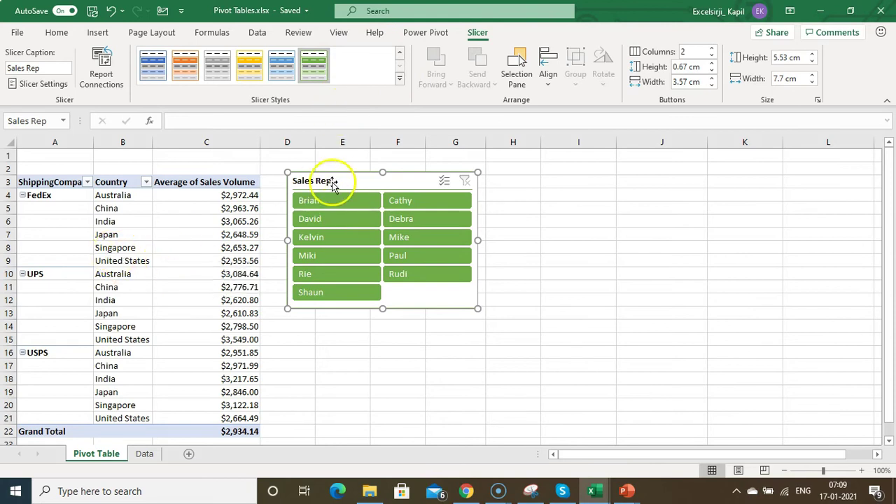
Hide the gridlines on the Pivot Table sheet.
{"action": "left_click", "coordinate": [580, 233]}
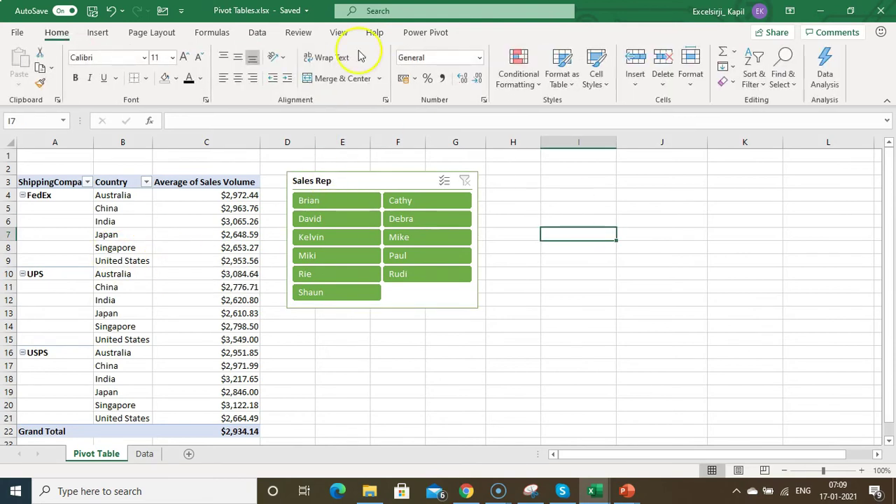
{"action": "left_click", "coordinate": [339, 33]}
{"action": "left_click", "coordinate": [332, 80]}
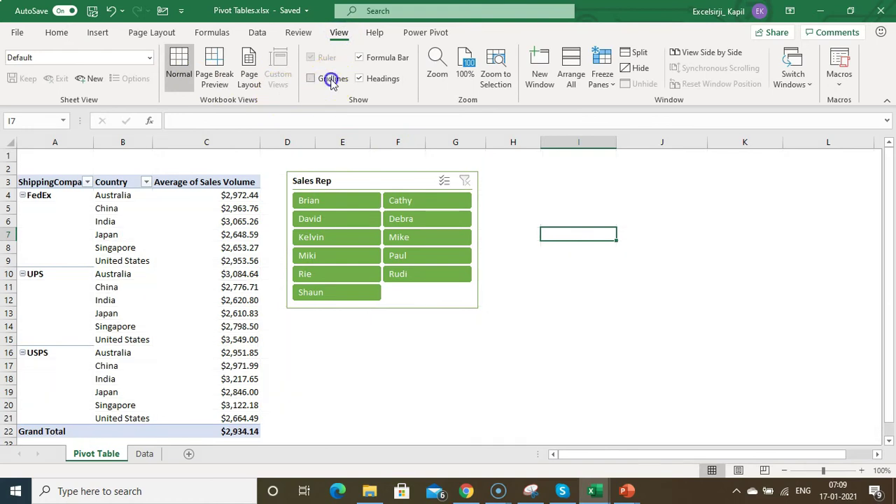
{"action": "left_click", "coordinate": [301, 364]}
Move the Sales Rep slicer farther right to free columns E to G, and paste a copy of the PivotTable at E3.
{"action": "left_click", "coordinate": [172, 274]}
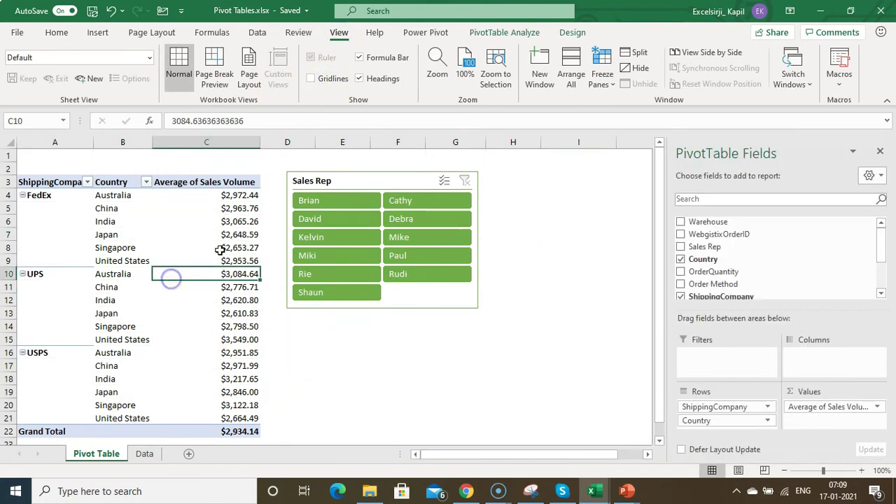
{"action": "left_click_drag", "start_coordinate": [421, 175], "coordinate": [764, 180]}
{"action": "left_click_drag", "start_coordinate": [34, 182], "coordinate": [203, 421]}
{"action": "key", "text": "ctrl+c"}
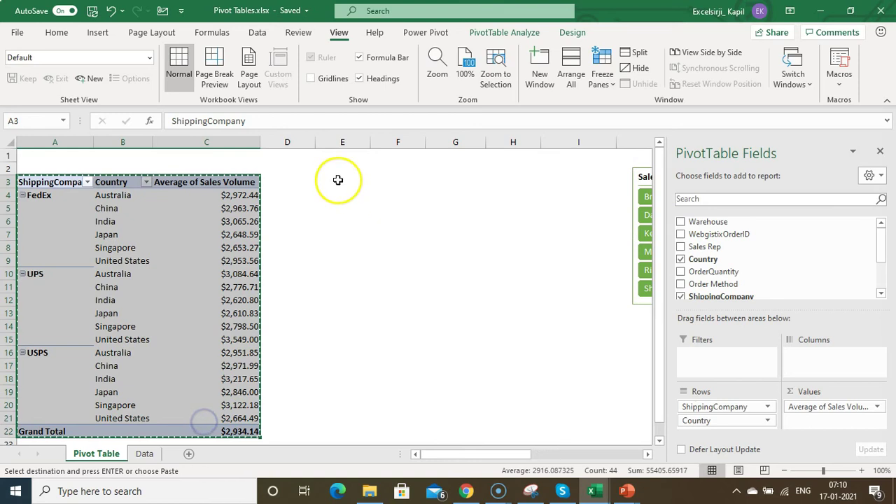
{"action": "left_click", "coordinate": [340, 181]}
{"action": "key", "text": "ctrl+v"}
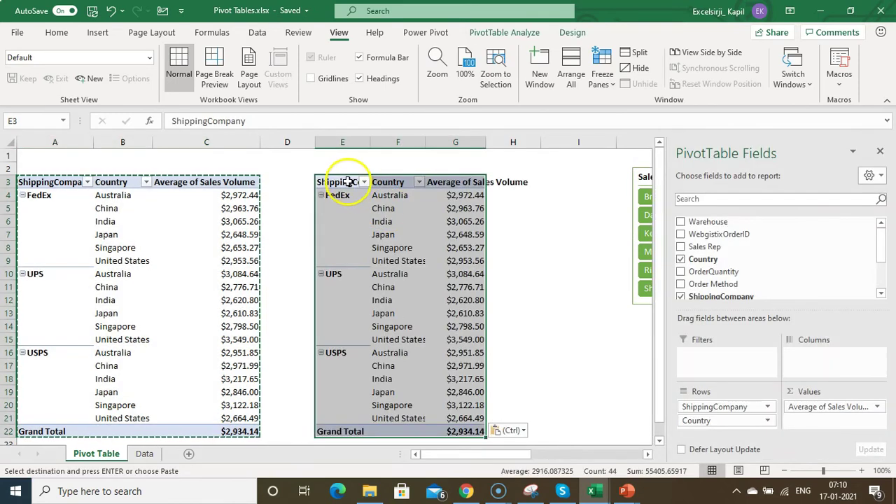
Fit the widths of columns E to G to the copied PivotTable's contents and clear the pending copy selection.
{"action": "left_click", "coordinate": [103, 210]}
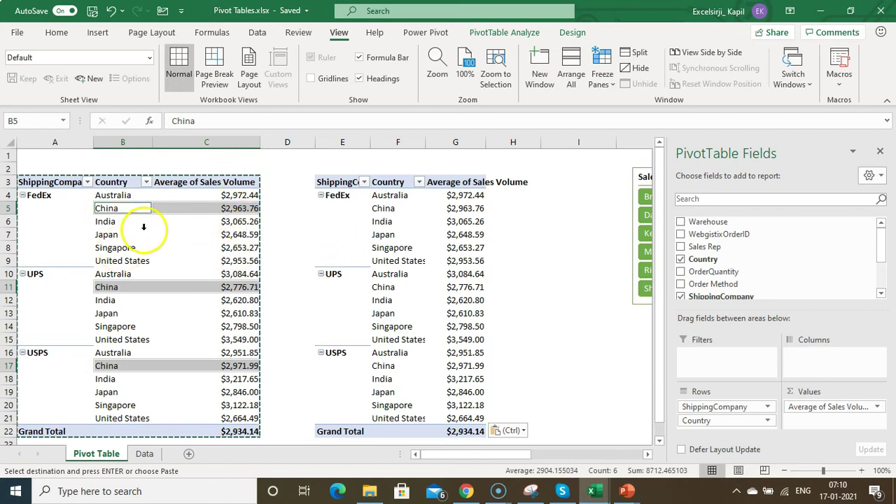
{"action": "left_click", "coordinate": [401, 216]}
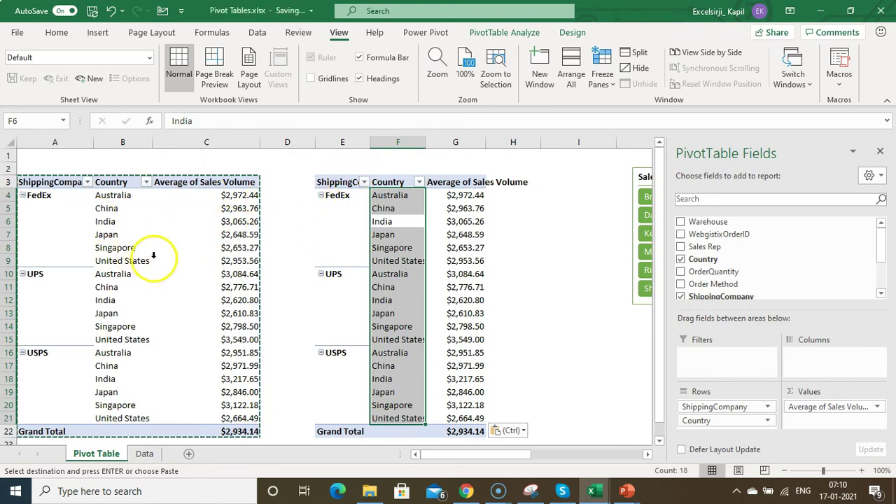
{"action": "left_click", "coordinate": [139, 221]}
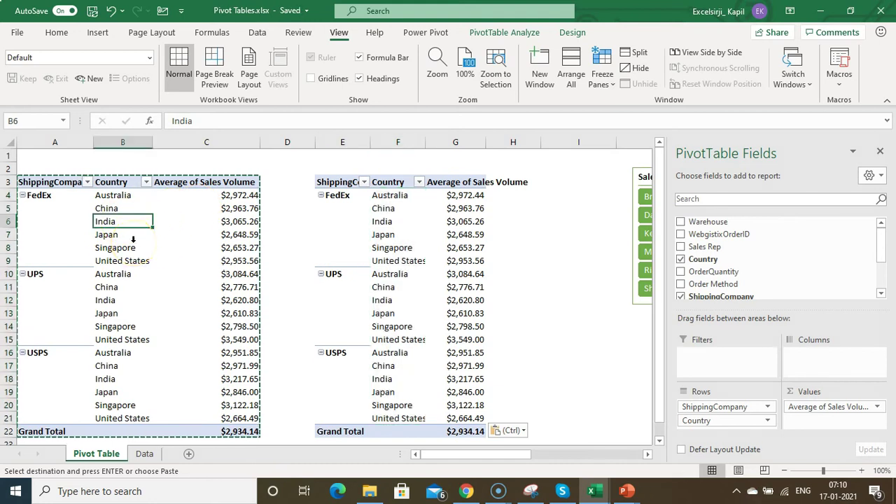
{"action": "left_click_drag", "start_coordinate": [331, 143], "coordinate": [564, 236]}
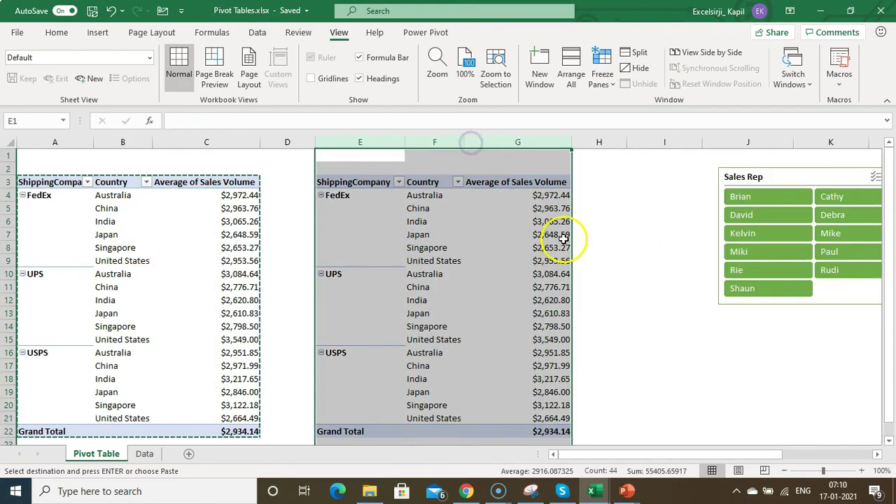
{"action": "left_click", "coordinate": [447, 263]}
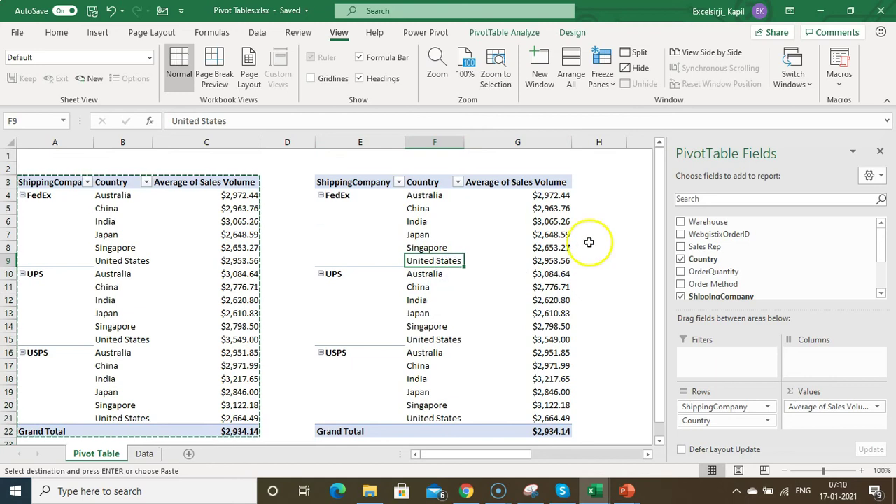
{"action": "key", "text": "Escape"}
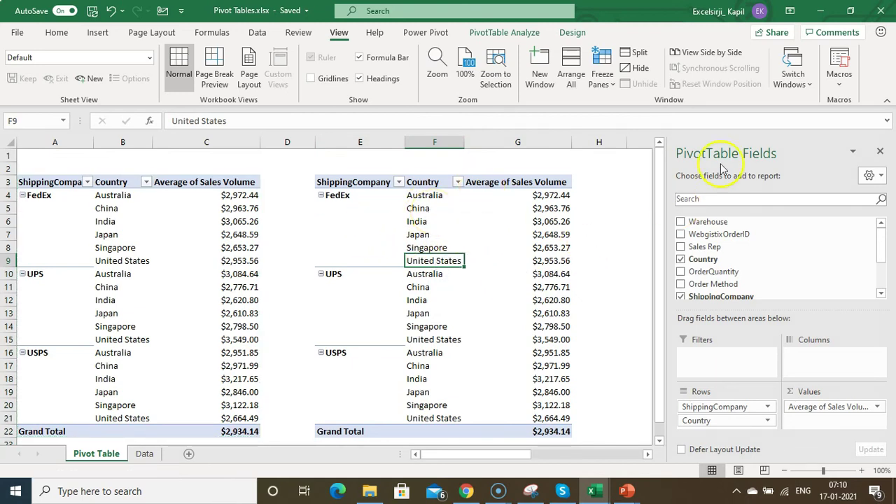
Check the PivotTable names of the original table and its copy.
{"action": "left_click", "coordinate": [108, 234]}
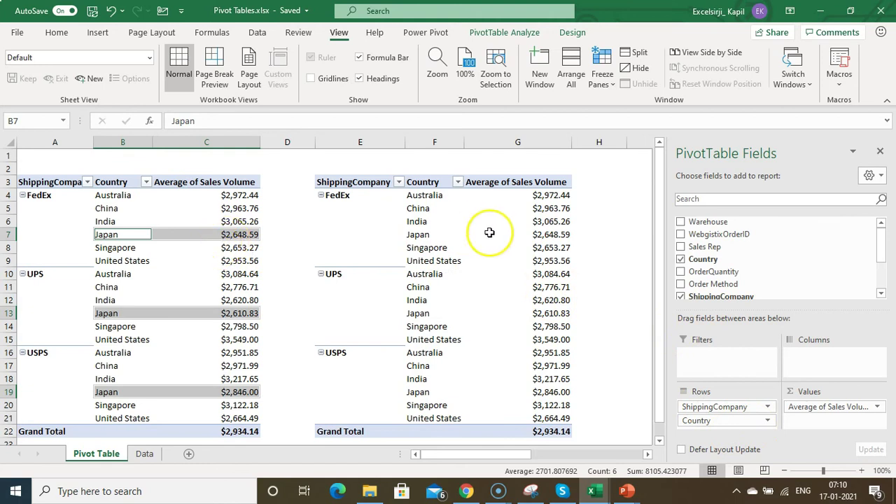
{"action": "left_click", "coordinate": [500, 32]}
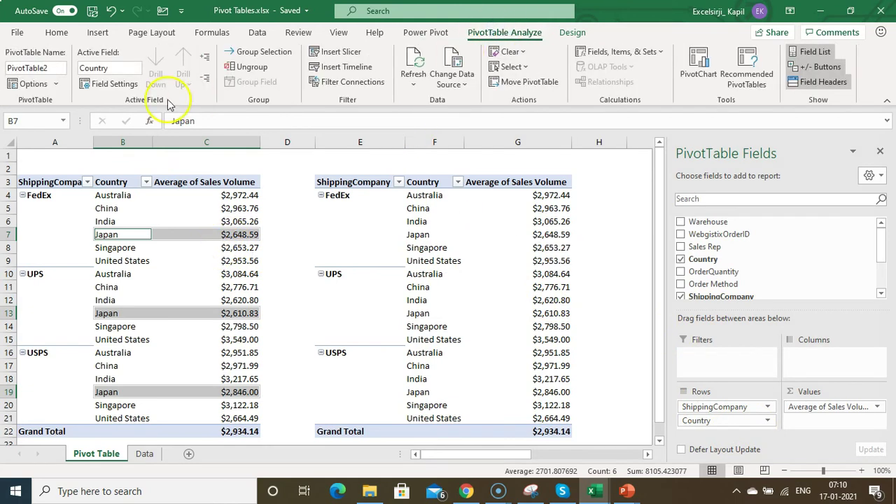
{"action": "left_click", "coordinate": [124, 208]}
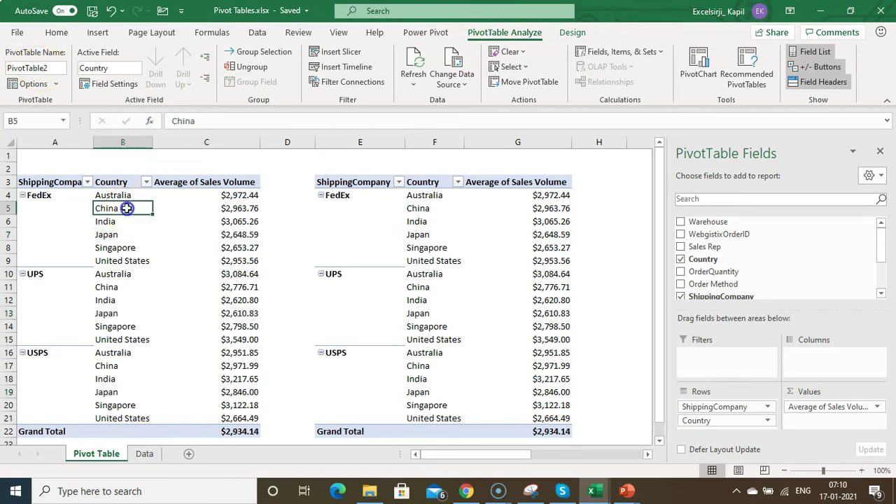
{"action": "left_click", "coordinate": [482, 248]}
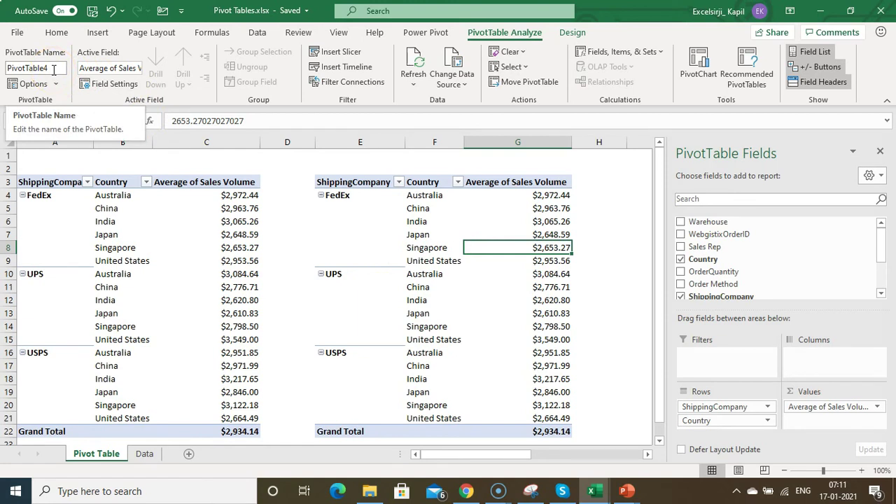
Remove the ShippingCompany field from the copied PivotTable and hide the field list.
{"action": "left_click", "coordinate": [385, 247]}
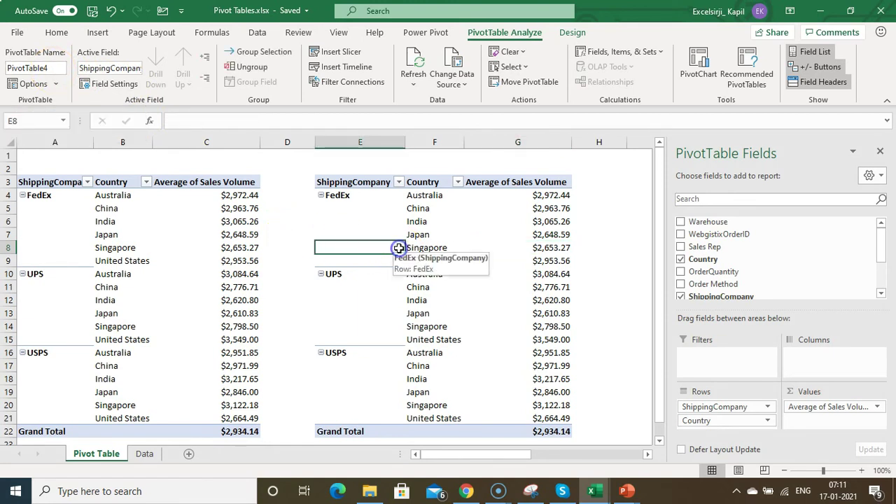
{"action": "left_click", "coordinate": [681, 297]}
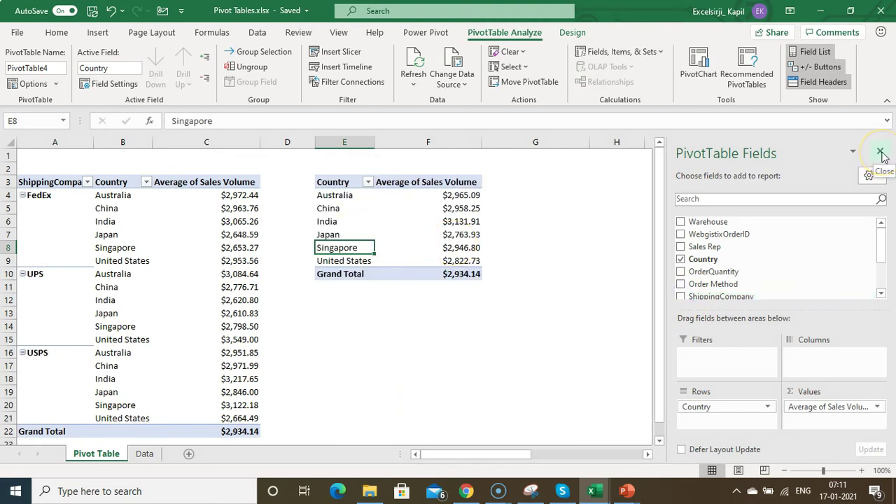
{"action": "left_click_drag", "start_coordinate": [709, 288], "coordinate": [709, 289]}
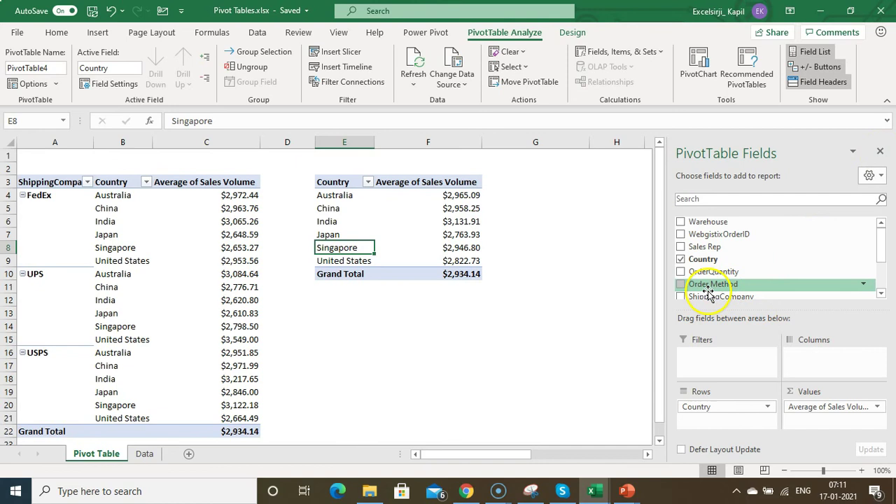
{"action": "left_click", "coordinate": [879, 152]}
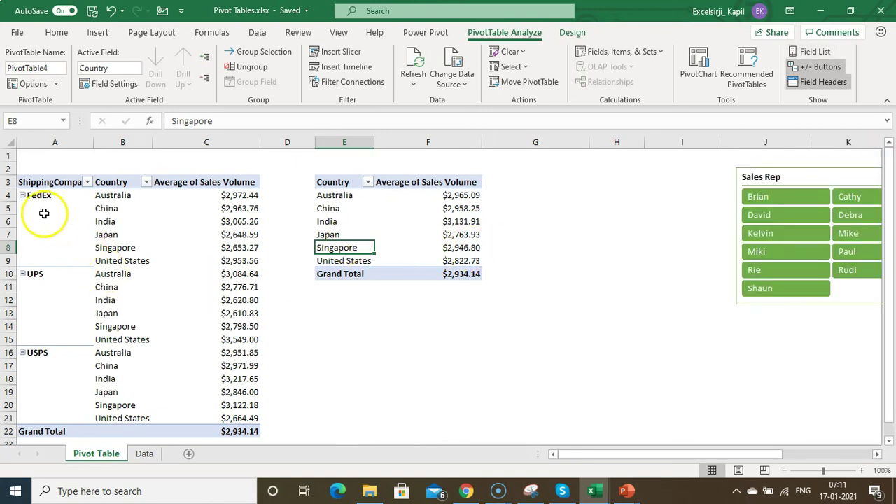
Show the field list for the original PivotTable and hide it again.
{"action": "left_click", "coordinate": [98, 217]}
{"action": "left_click", "coordinate": [222, 210]}
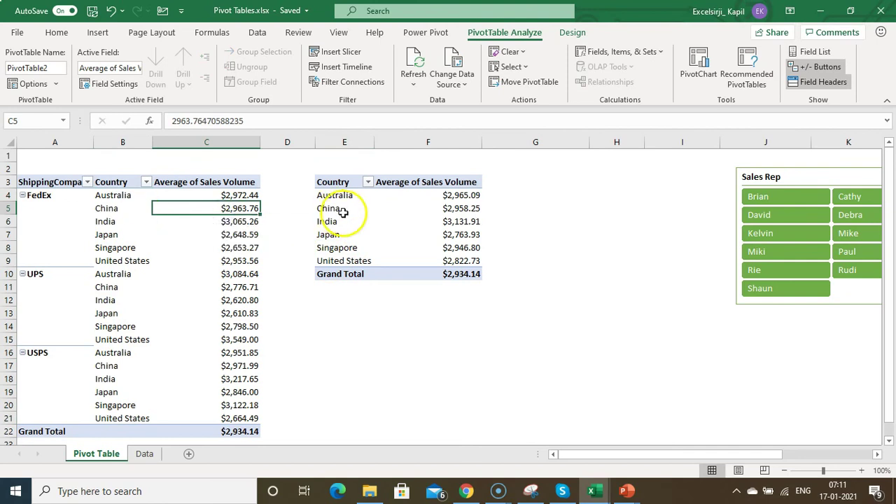
{"action": "left_click", "coordinate": [122, 247]}
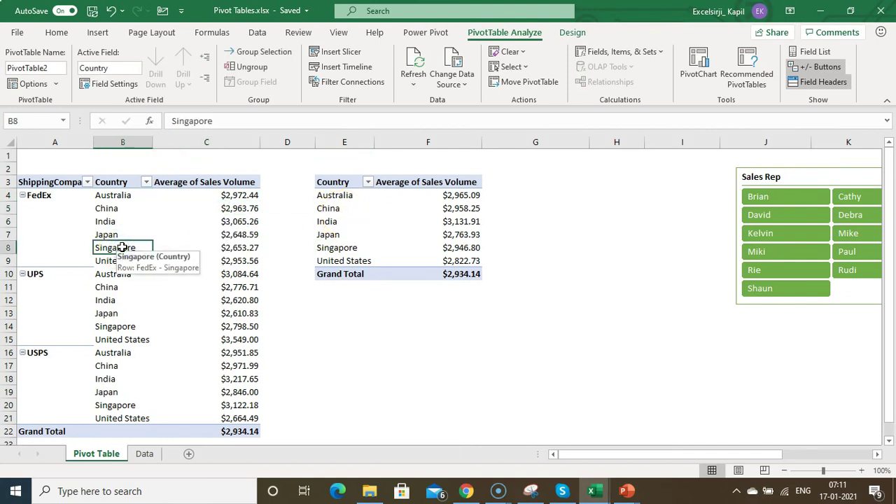
{"action": "right_click", "coordinate": [122, 247]}
{"action": "left_click", "coordinate": [122, 249]}
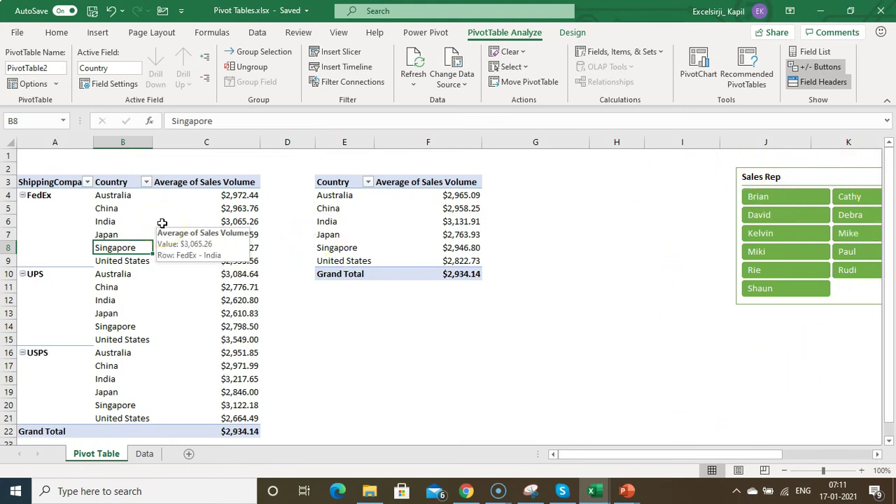
{"action": "left_click", "coordinate": [814, 56]}
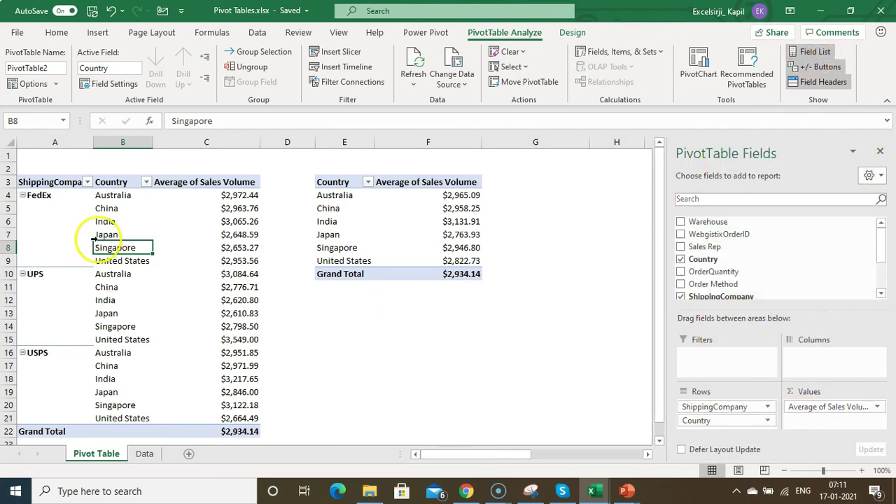
{"action": "right_click", "coordinate": [109, 221]}
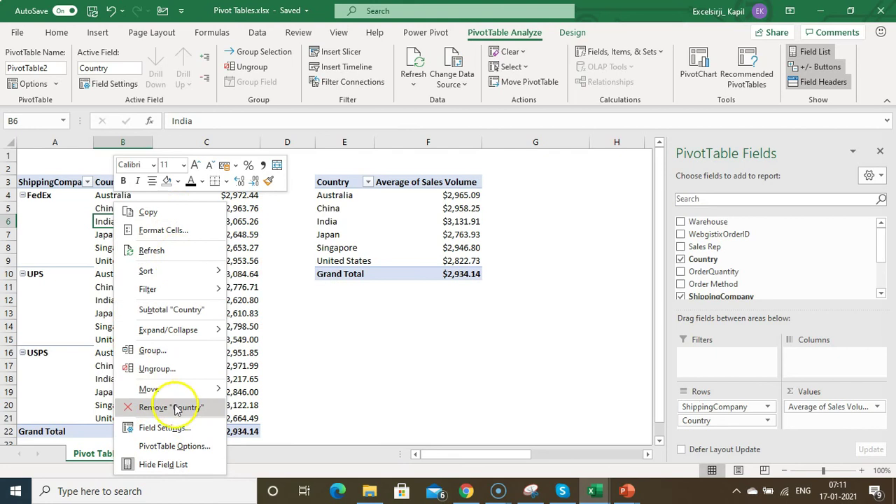
{"action": "left_click", "coordinate": [156, 468]}
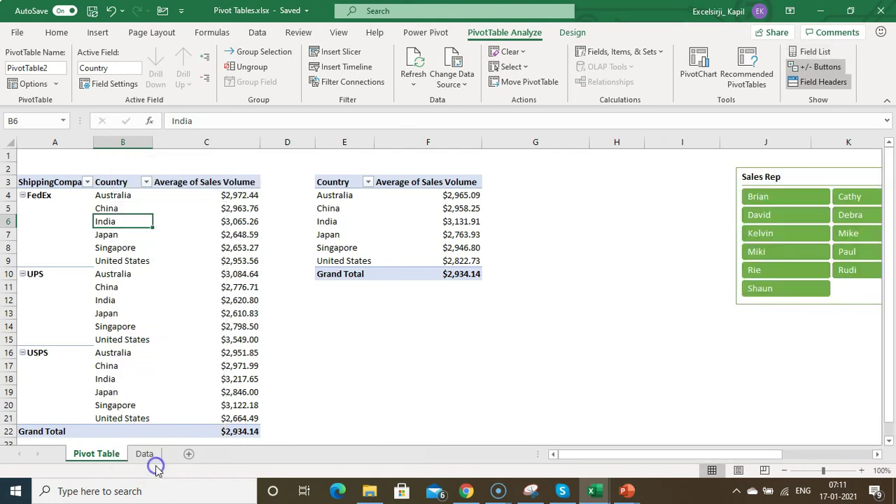
Remove the Country field from the original PivotTable using its field list, and hide the list.
{"action": "right_click", "coordinate": [140, 260]}
{"action": "left_click", "coordinate": [208, 464]}
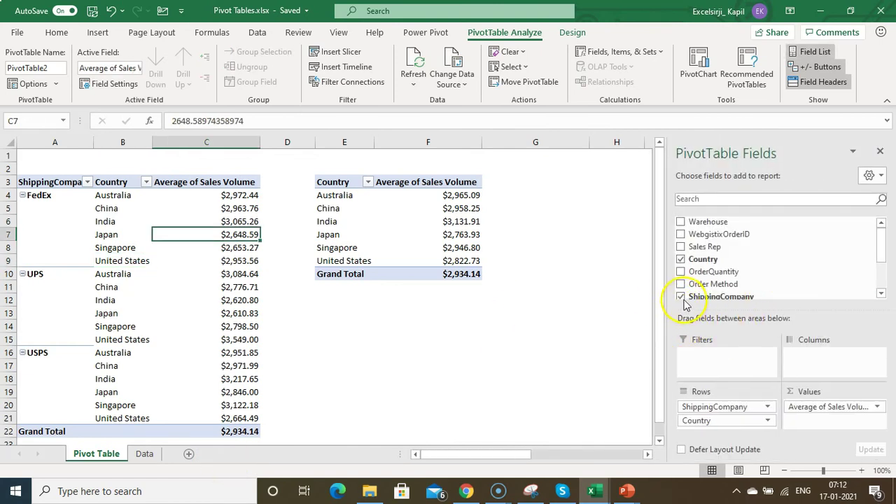
{"action": "left_click", "coordinate": [681, 260]}
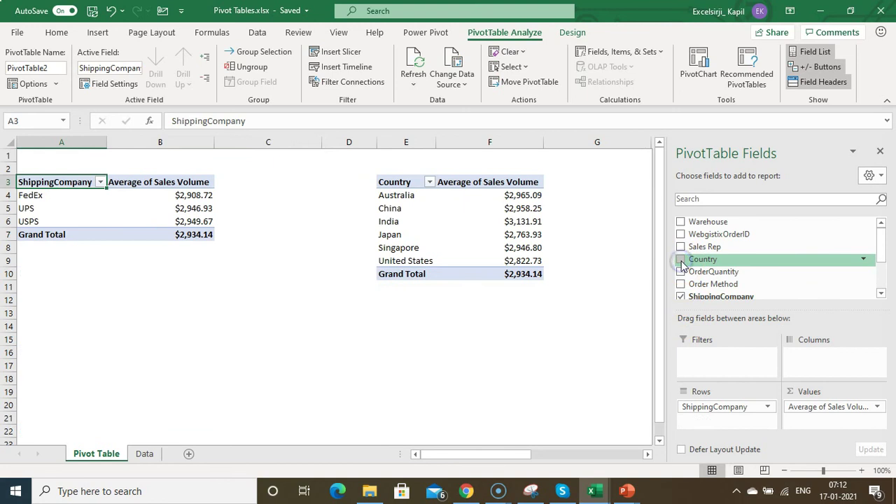
{"action": "left_click", "coordinate": [326, 286]}
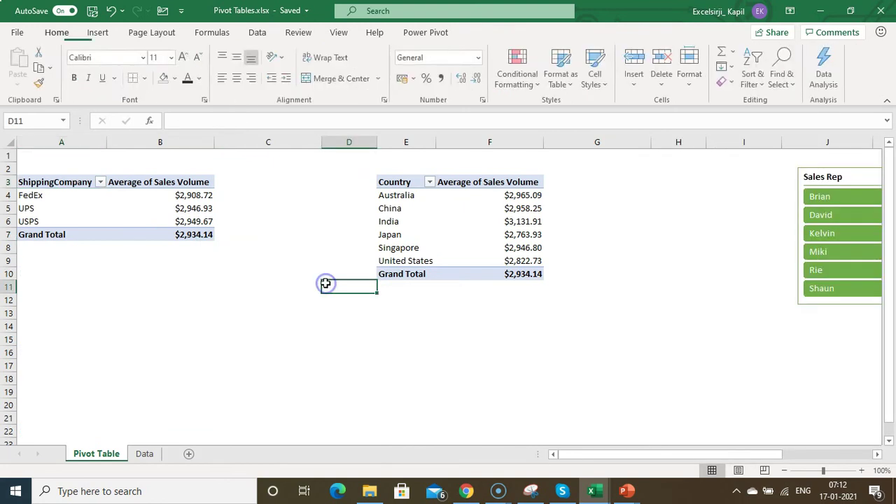
{"action": "left_click", "coordinate": [96, 222]}
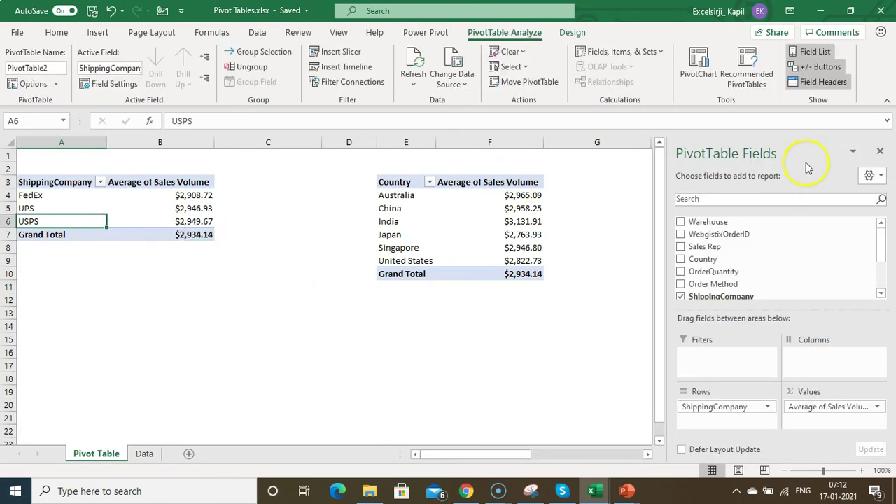
{"action": "left_click", "coordinate": [880, 153]}
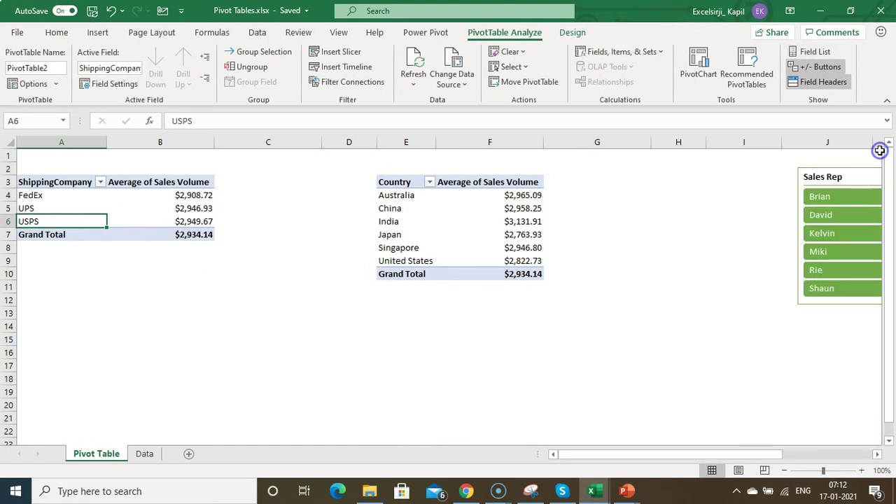
Move the Sales Rep slicer beside the country PivotTable and narrow the empty columns C and D between the two tables.
{"action": "left_click", "coordinate": [480, 209]}
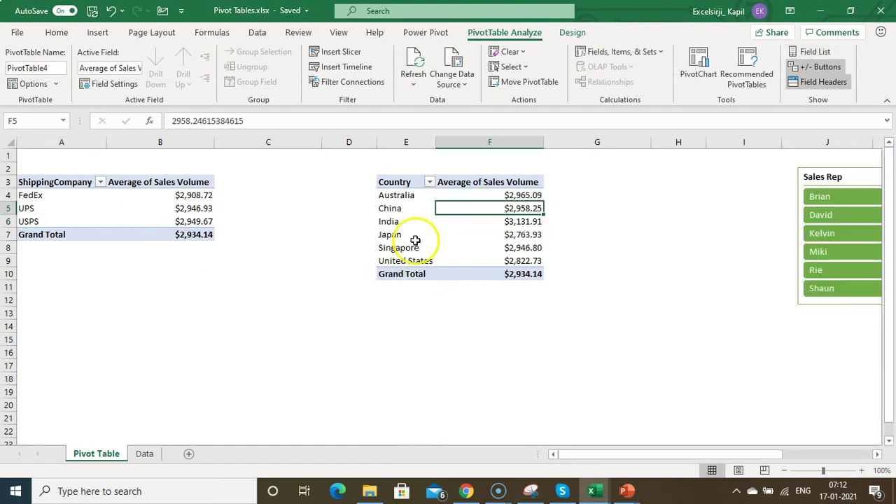
{"action": "left_click_drag", "start_coordinate": [826, 176], "coordinate": [614, 165]}
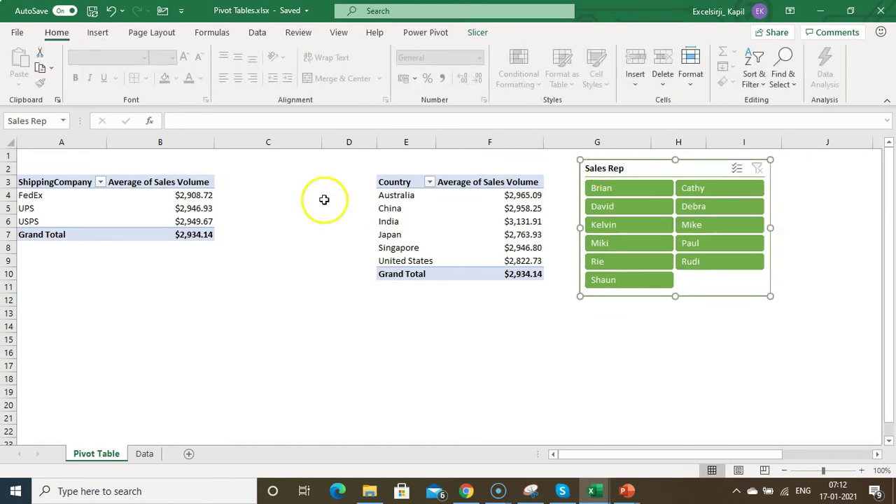
{"action": "left_click_drag", "start_coordinate": [321, 143], "coordinate": [231, 149]}
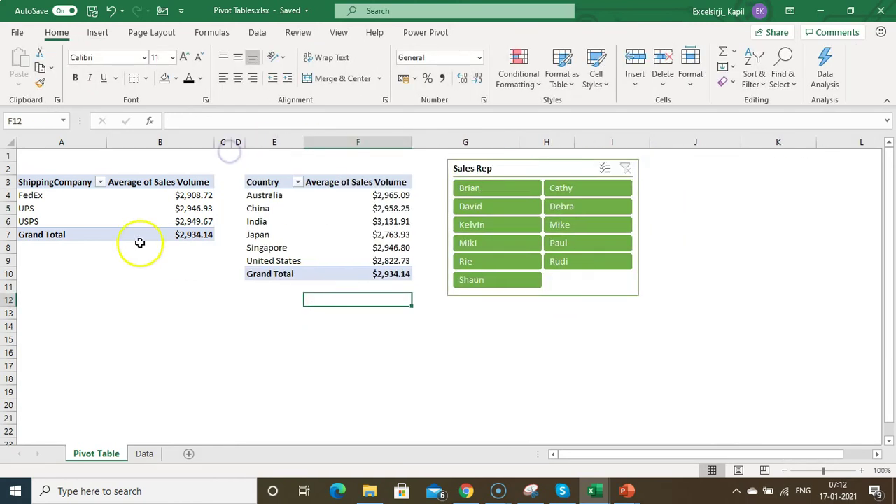
Check the filter connections of the country PivotTable, keeping the Sales Rep slicer connected to it.
{"action": "left_click", "coordinate": [336, 220]}
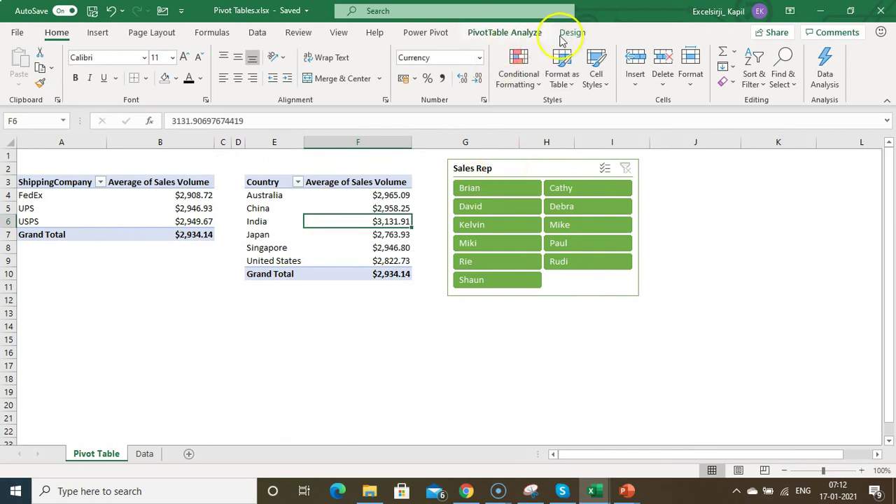
{"action": "left_click", "coordinate": [524, 33]}
{"action": "left_click", "coordinate": [450, 284]}
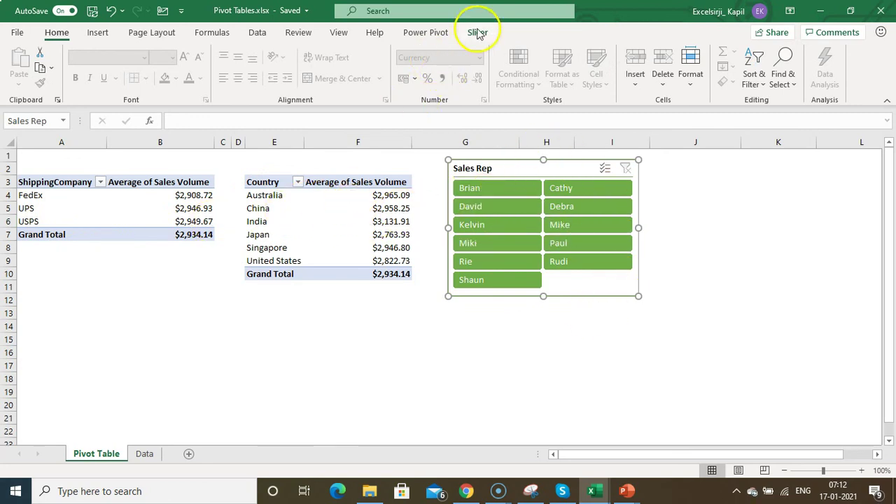
{"action": "left_click", "coordinate": [359, 184]}
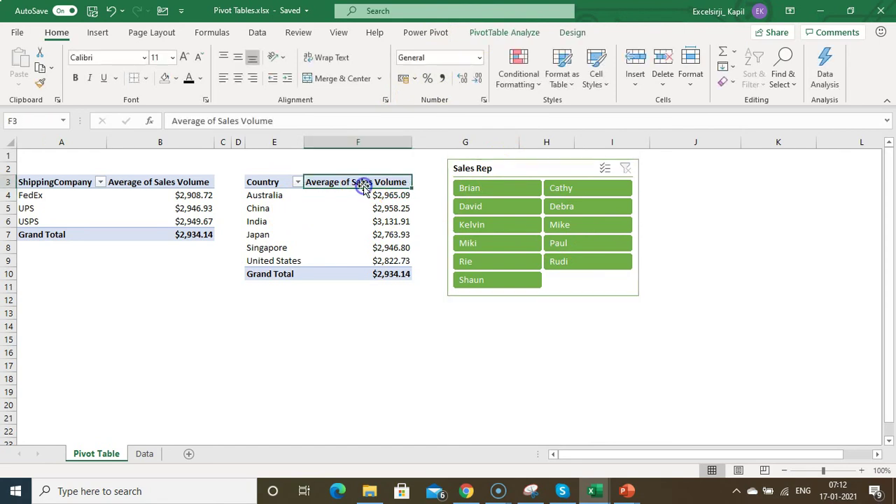
{"action": "left_click", "coordinate": [521, 33]}
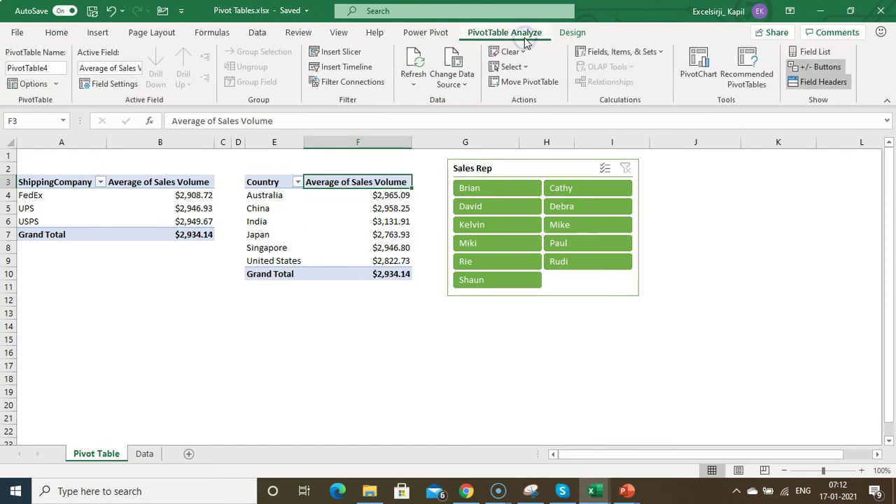
{"action": "left_click", "coordinate": [345, 84]}
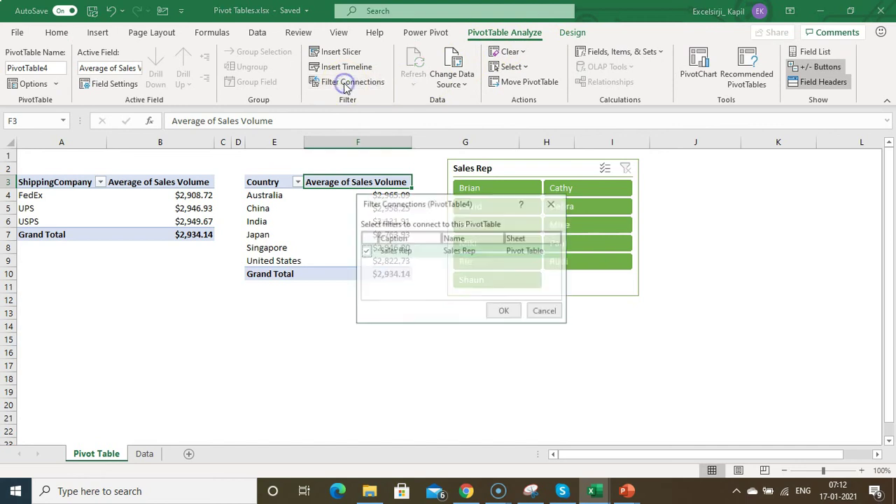
{"action": "left_click", "coordinate": [365, 250]}
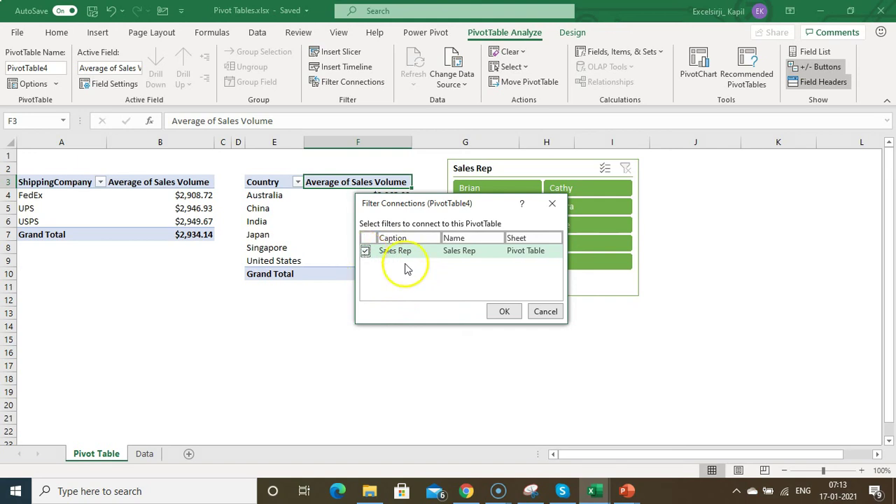
{"action": "left_click", "coordinate": [503, 312]}
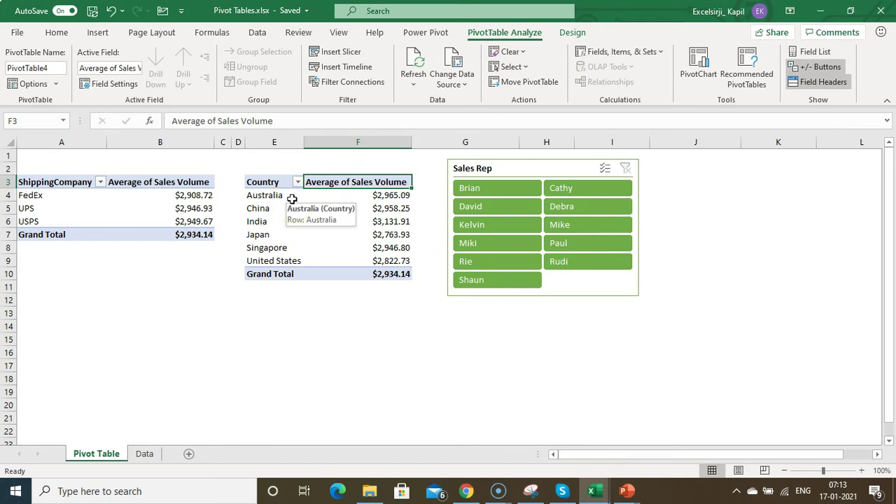
{"action": "left_click", "coordinate": [127, 322]}
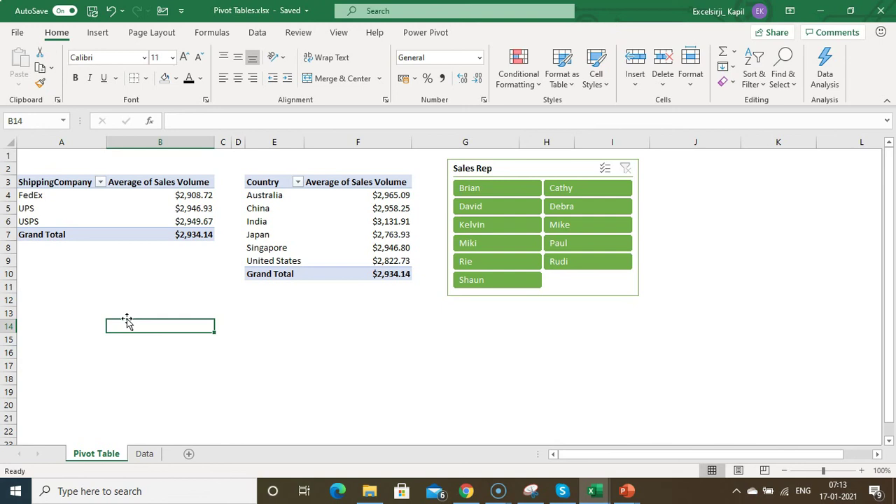
{"action": "mouse_move", "coordinate": [180, 217]}
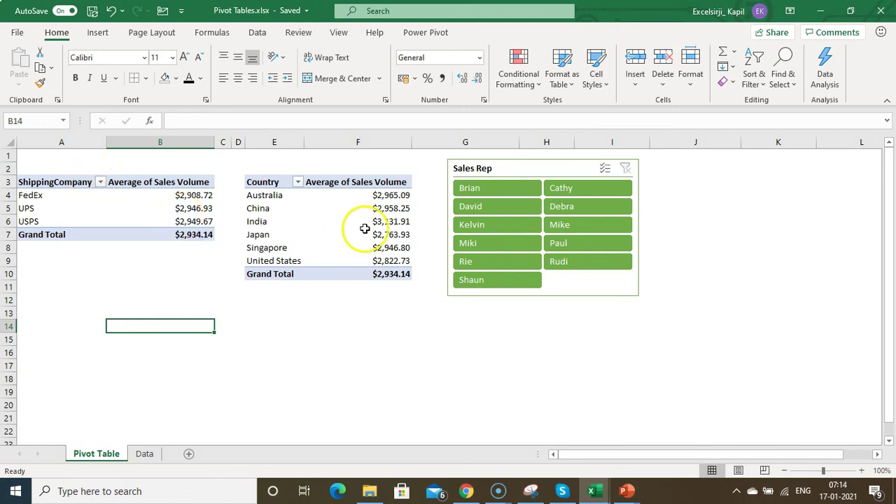
{"action": "key", "text": "Up"}
{"action": "key", "text": "Up"}
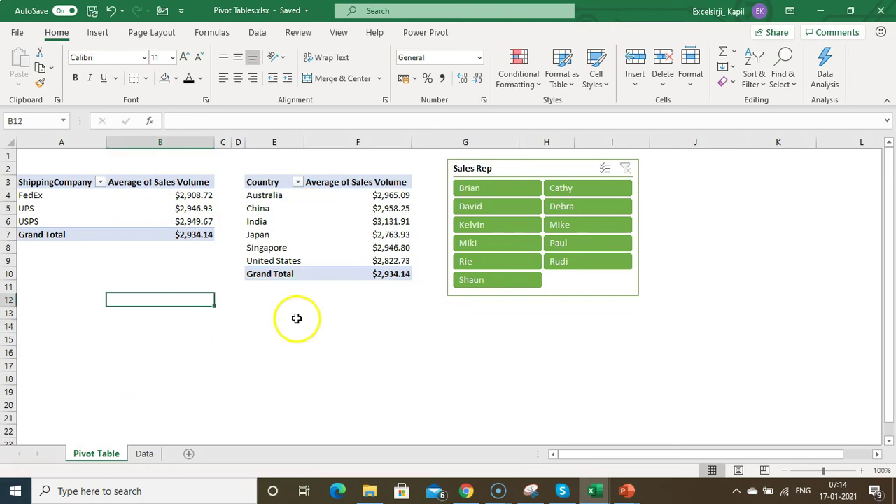
Examine the last records of the source table on the Data sheet.
{"action": "left_click", "coordinate": [144, 454]}
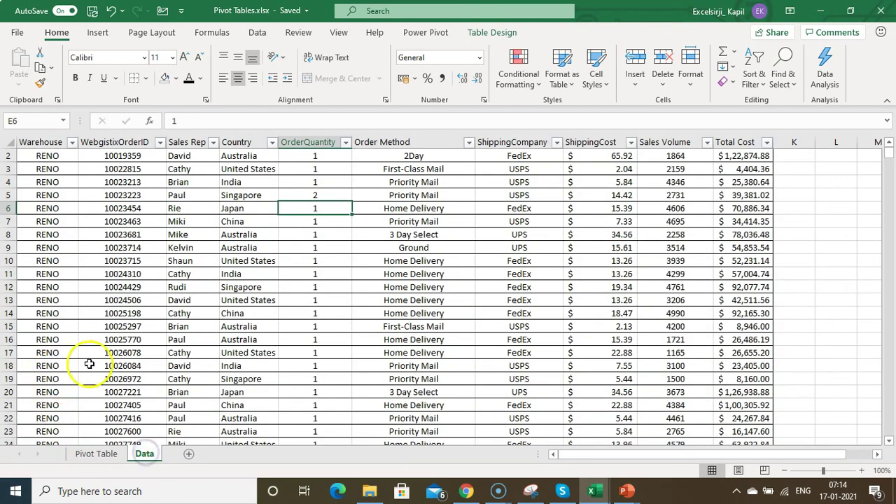
{"action": "left_click", "coordinate": [49, 376]}
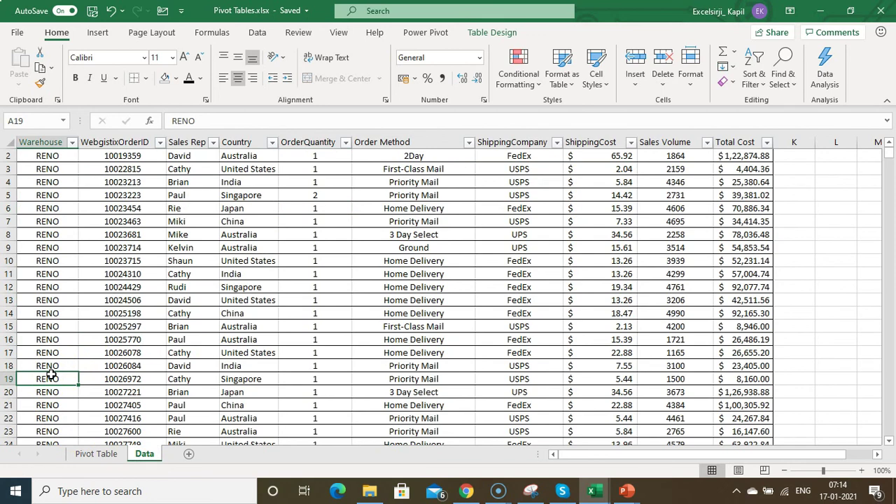
{"action": "key", "text": "ctrl+Down"}
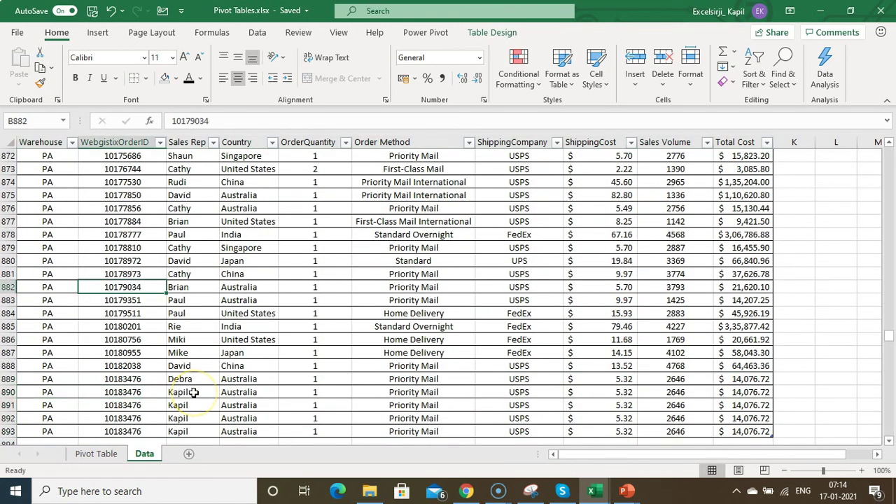
{"action": "key", "text": "Down"}
{"action": "key", "text": "Down"}
{"action": "key", "text": "Down"}
{"action": "key", "text": "Down"}
{"action": "key", "text": "Down"}
{"action": "key", "text": "Down"}
{"action": "key", "text": "Down"}
{"action": "key", "text": "Down"}
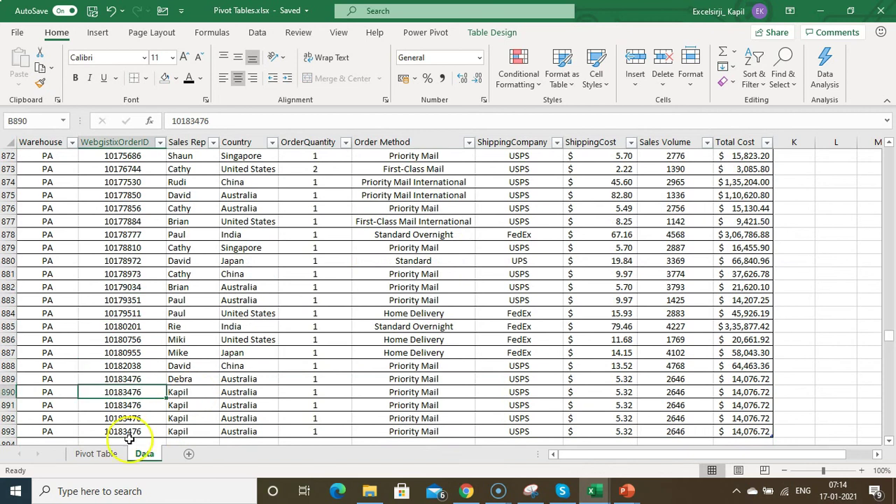
Refresh the country PivotTable on the Pivot Table sheet with the current source data.
{"action": "left_click", "coordinate": [85, 454]}
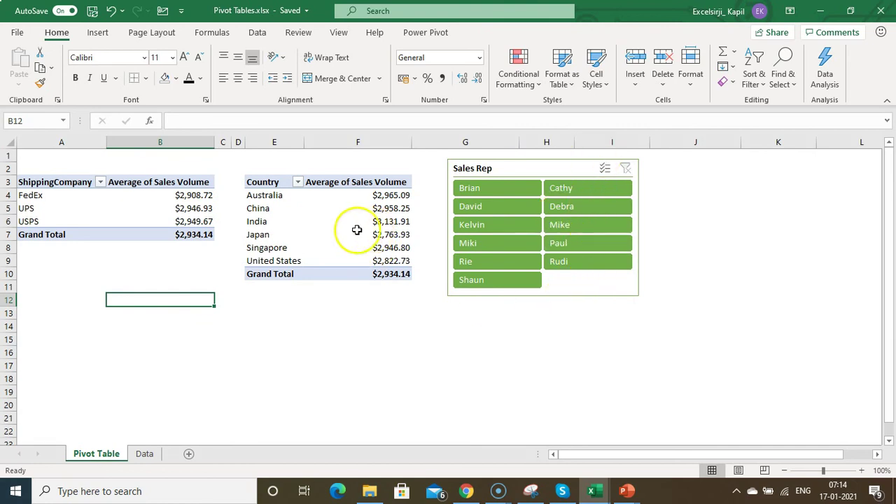
{"action": "right_click", "coordinate": [280, 210]}
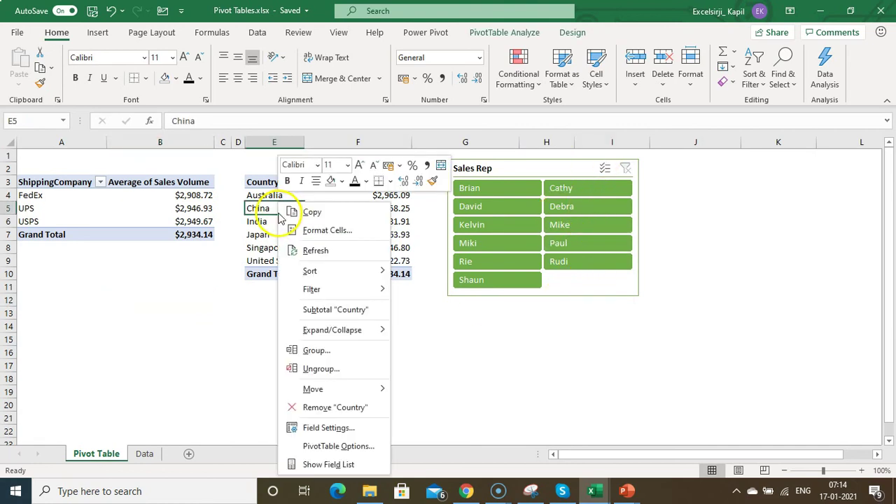
{"action": "left_click", "coordinate": [315, 250]}
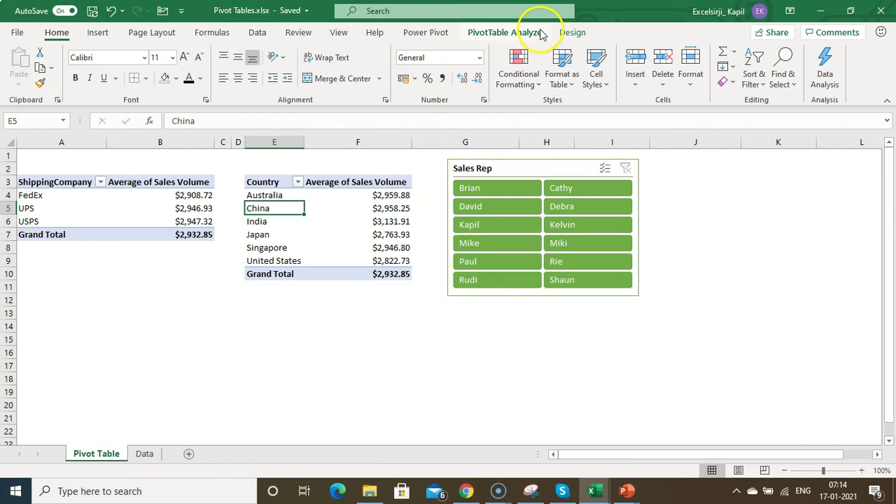
Refresh the country PivotTable again, and run Refresh All from the shipping company PivotTable.
{"action": "left_click", "coordinate": [516, 32]}
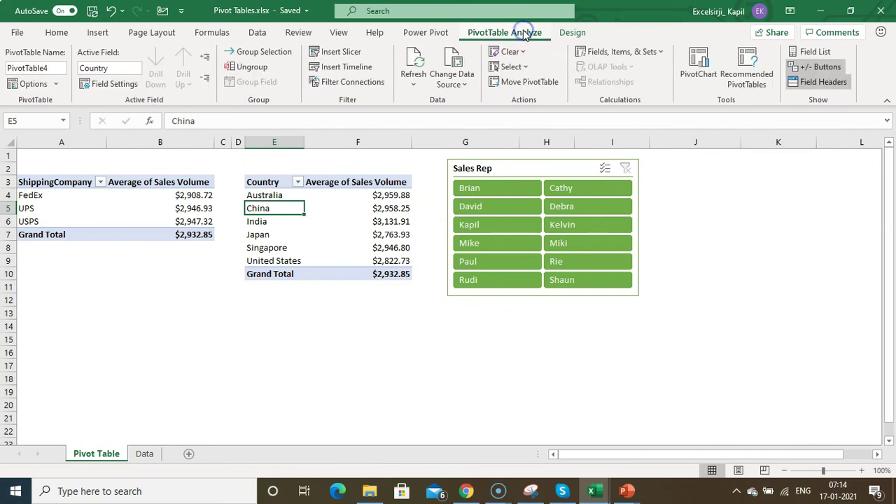
{"action": "left_click", "coordinate": [414, 85]}
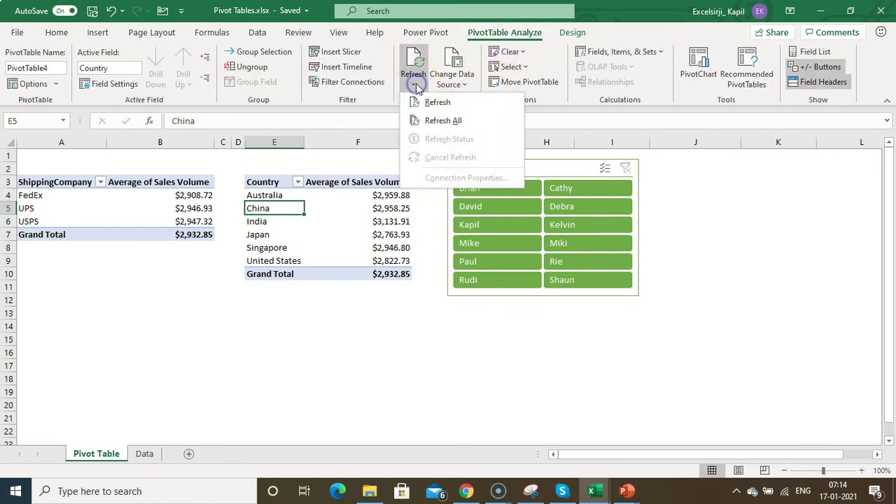
{"action": "left_click", "coordinate": [450, 104]}
{"action": "left_click", "coordinate": [150, 217]}
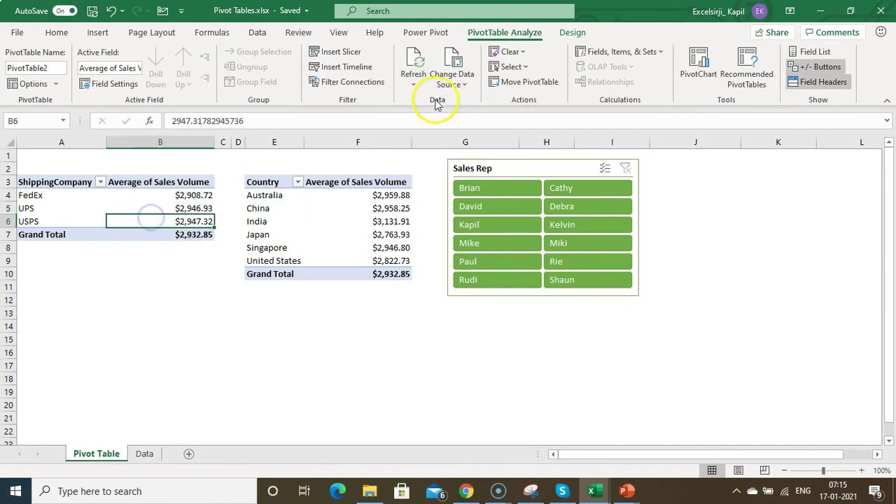
{"action": "left_click", "coordinate": [413, 82]}
{"action": "left_click", "coordinate": [439, 122]}
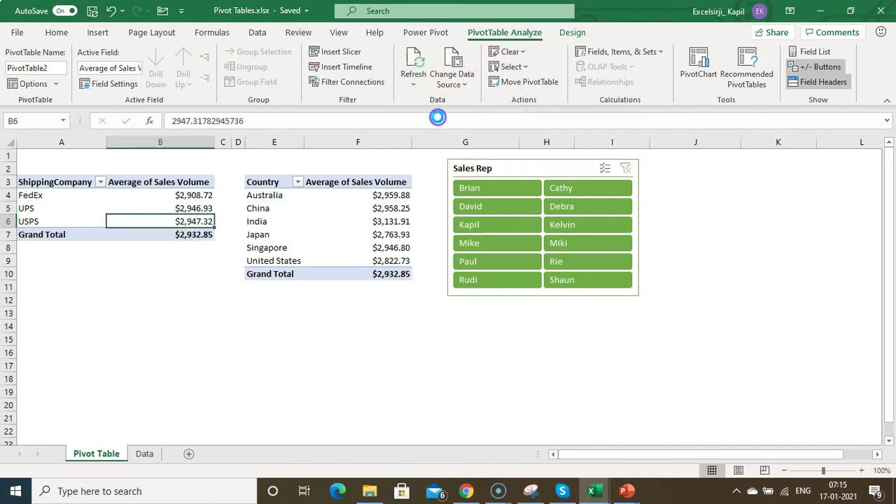
{"action": "left_click", "coordinate": [269, 212]}
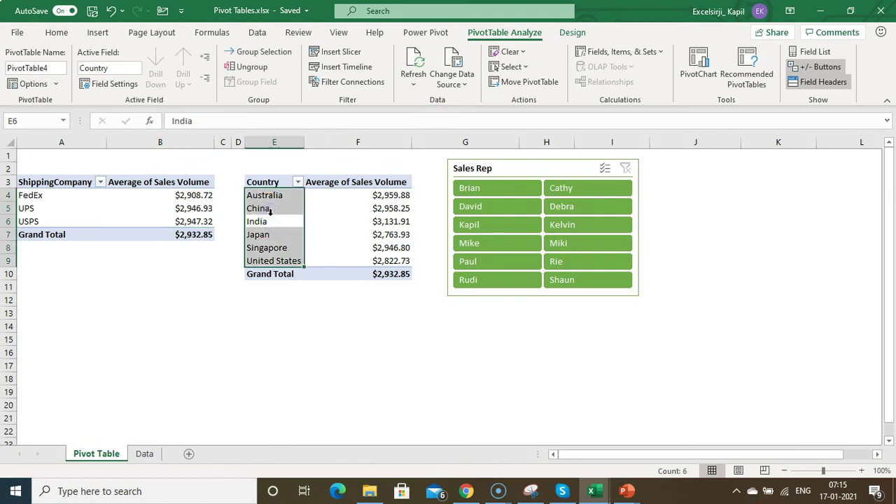